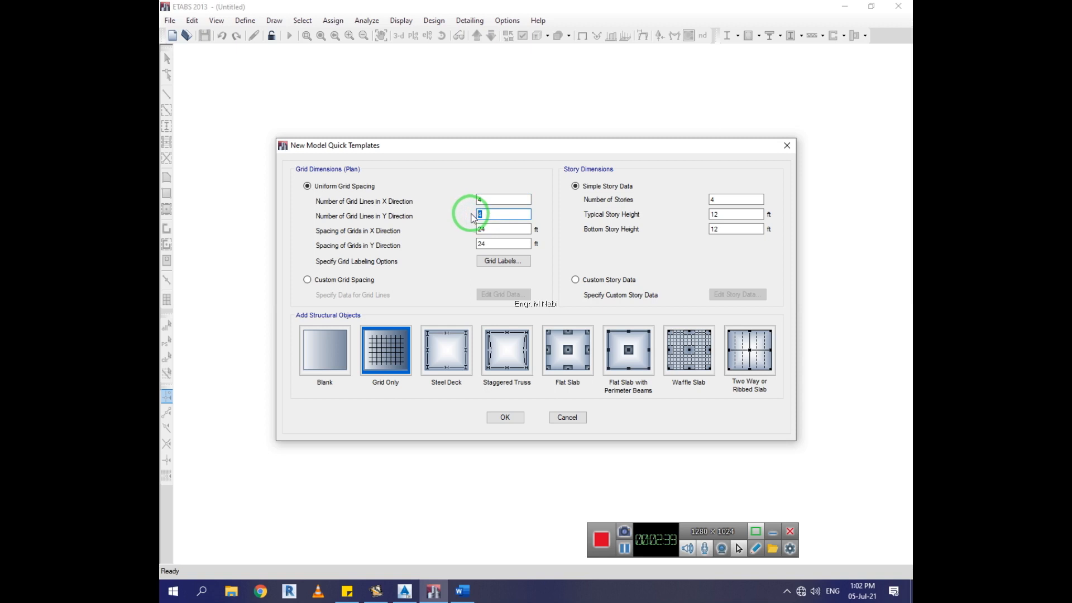
Step: Set the uniform grid to 8 grid lines in the X direction and 8 in the Y direction
left_click(479, 199)
type("8")
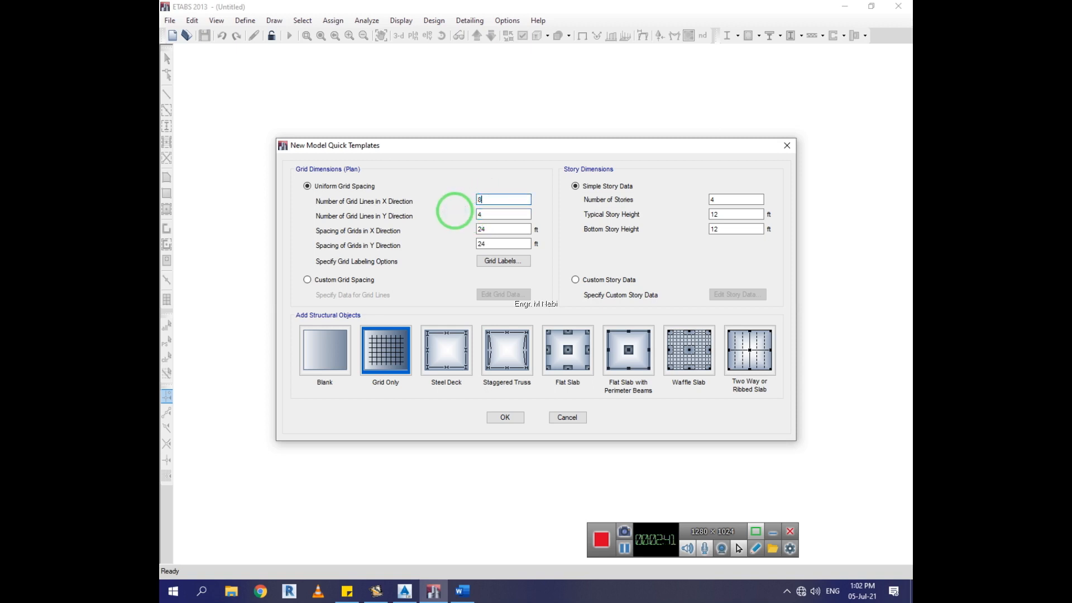
key("Tab")
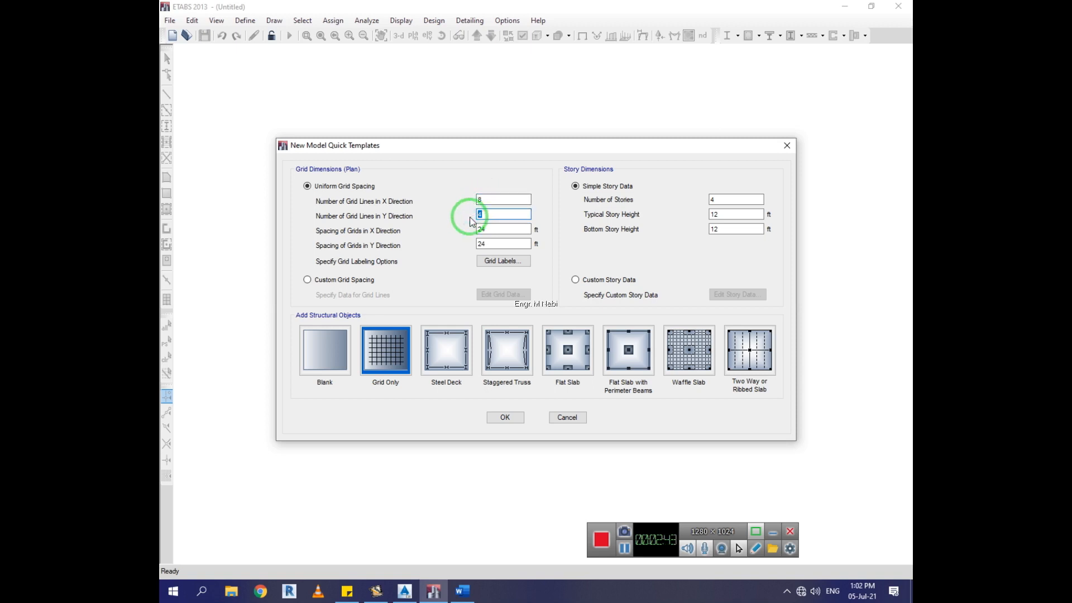
type("8")
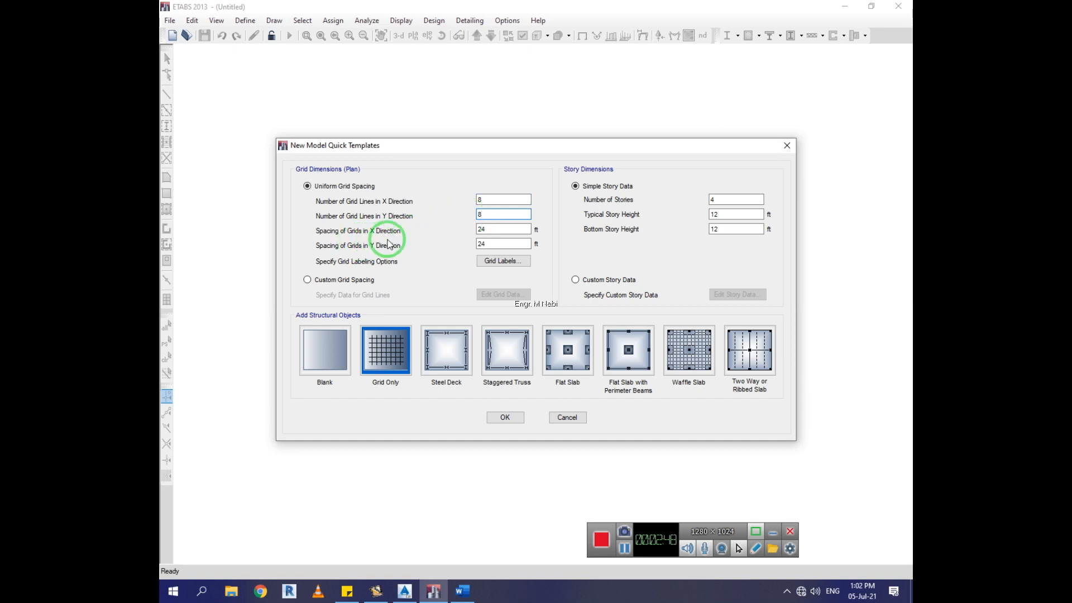
left_click(501, 232)
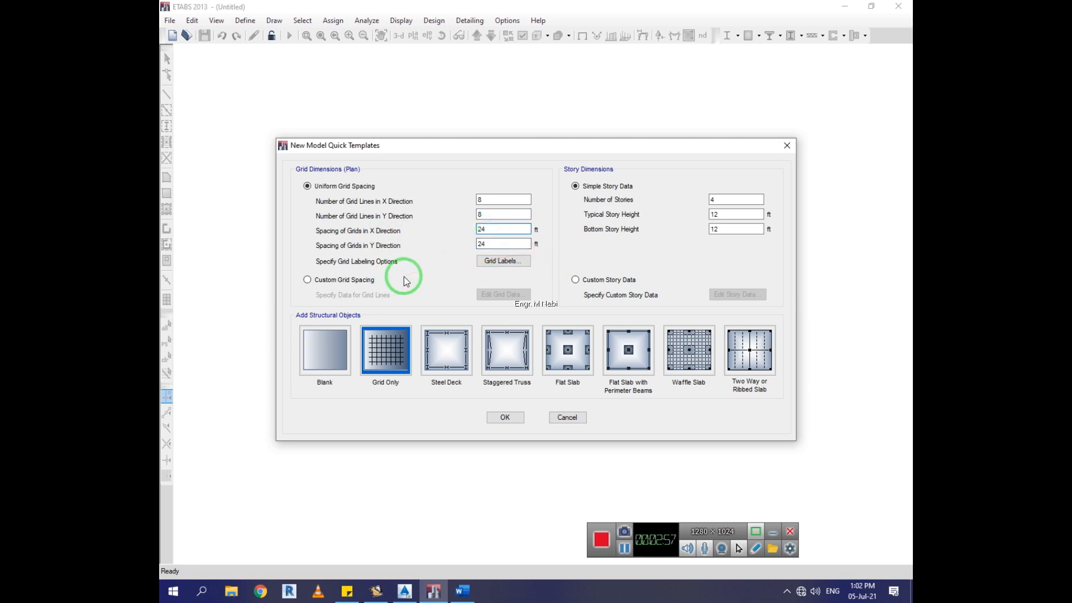
Step: Examine the custom grid data displayed as spacing for the X and Y grids, and leave it without changes
left_click(329, 281)
left_click(486, 293)
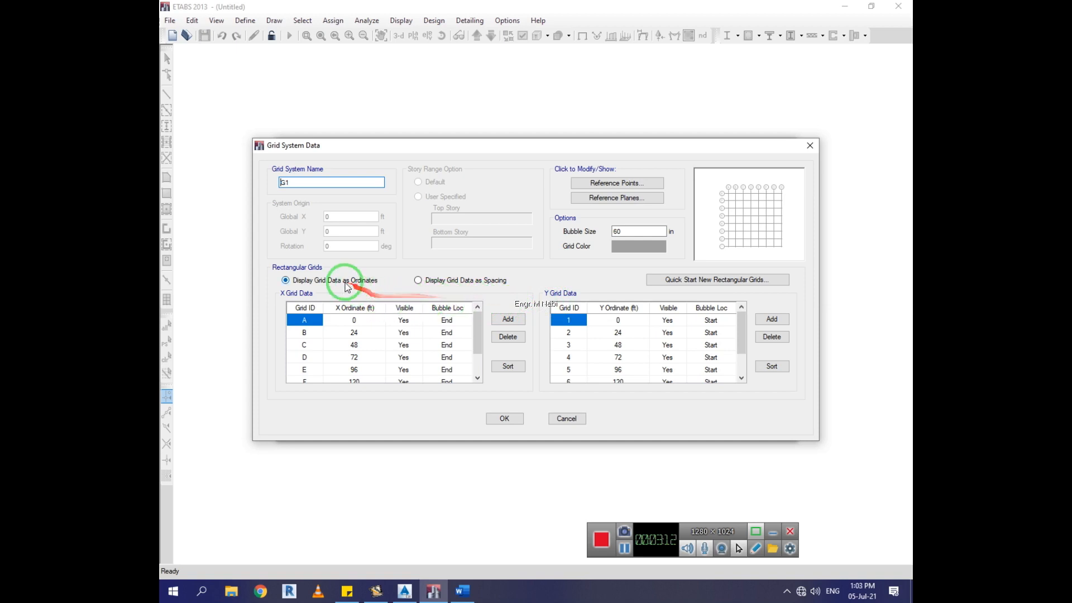
left_click(460, 286)
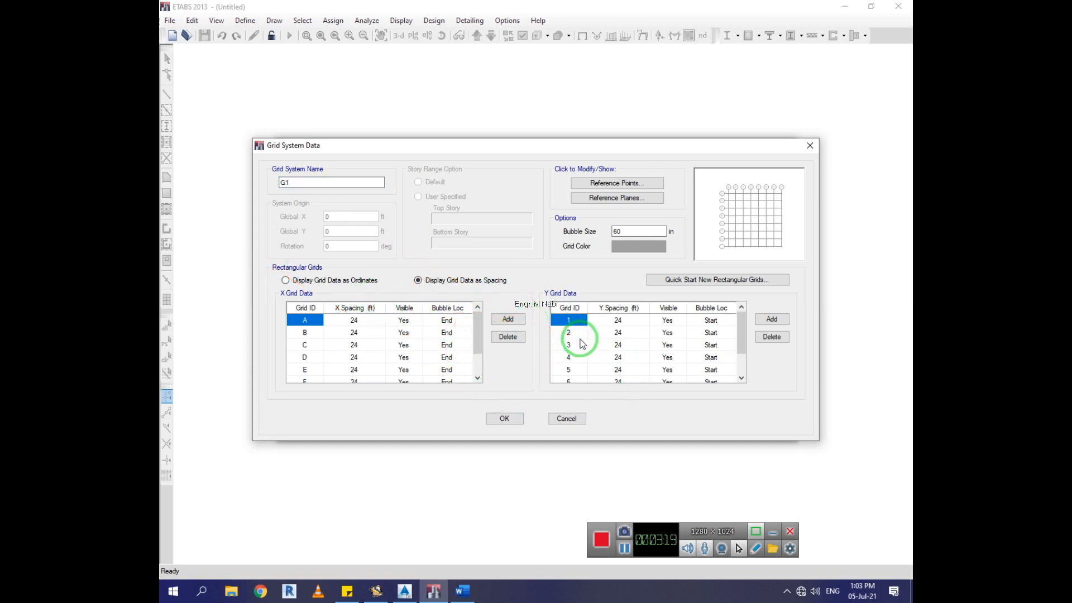
left_click(565, 419)
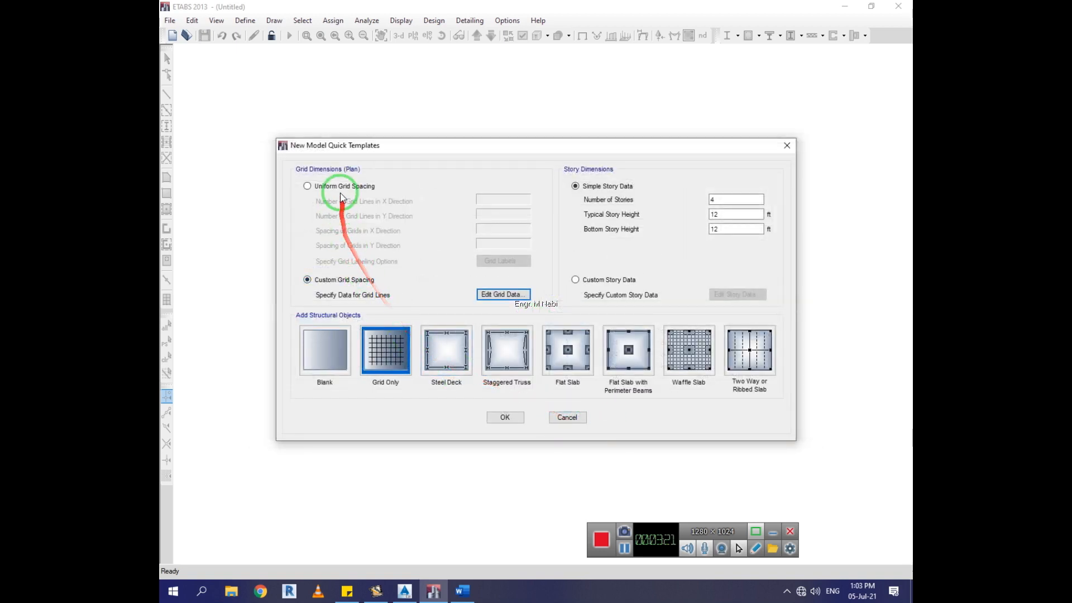
Step: Return to uniform grid spacing and set 8 grid lines in both the X and Y directions
left_click(327, 187)
double_click(501, 196)
type("8")
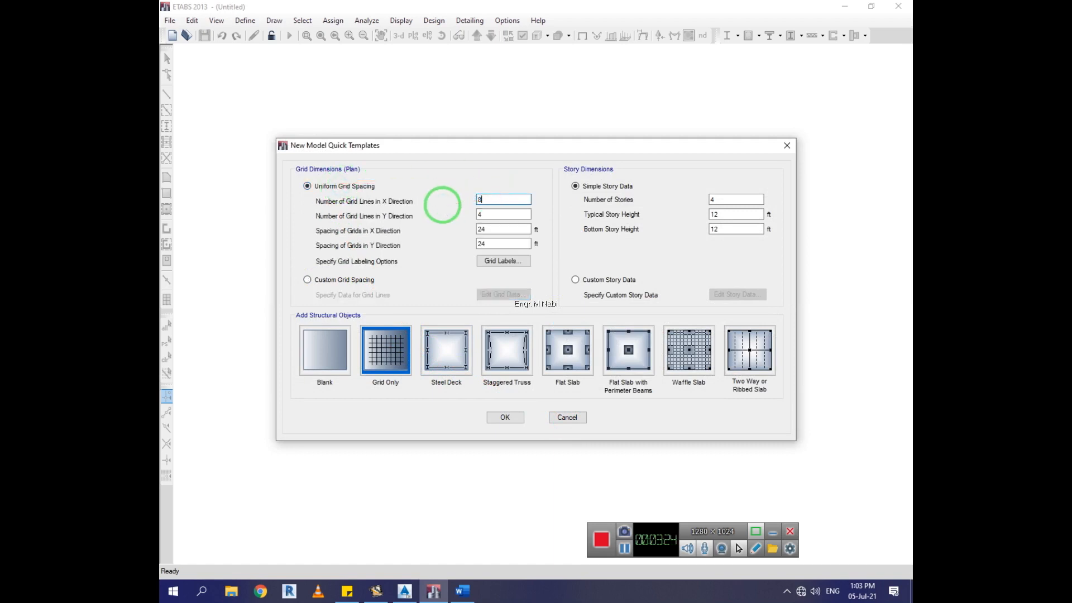
double_click(495, 215)
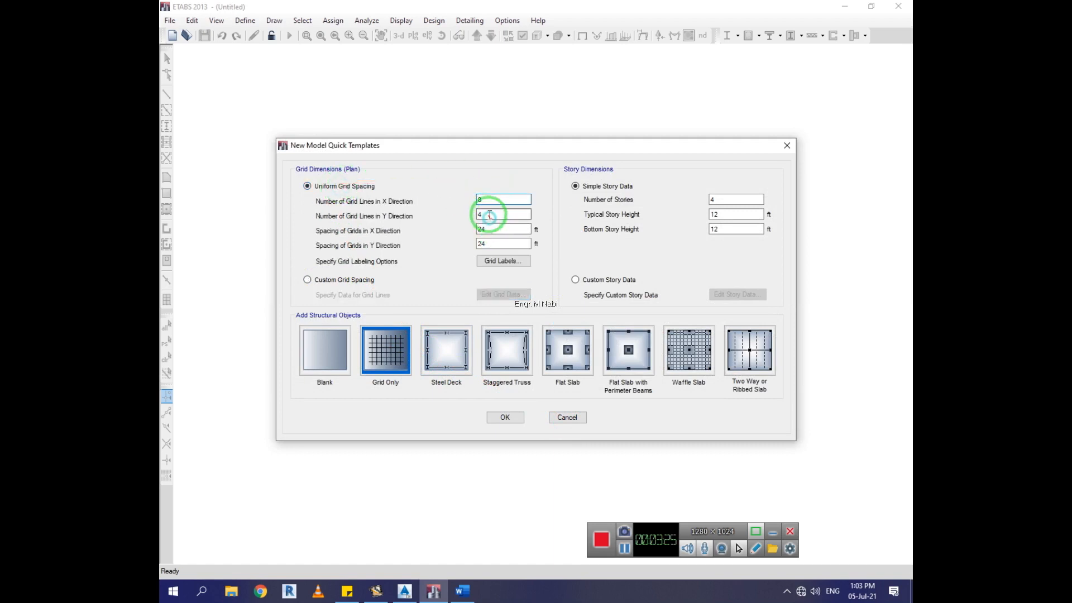
type("8")
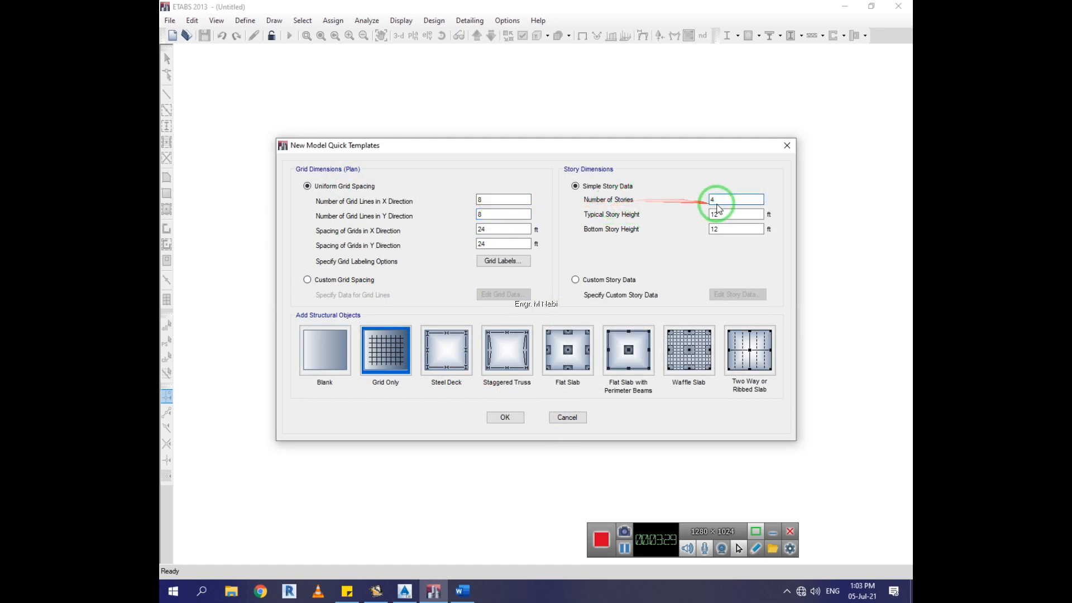
Step: Try a bottom story height of 3 ft and return it to 12 ft
double_click(712, 201)
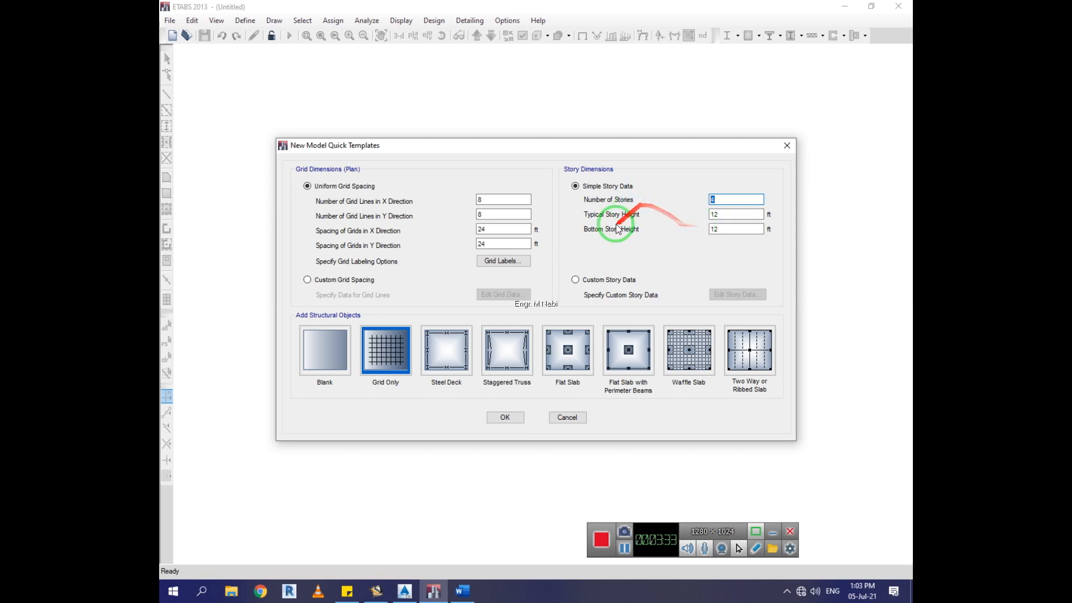
left_click_drag(726, 224, 706, 223)
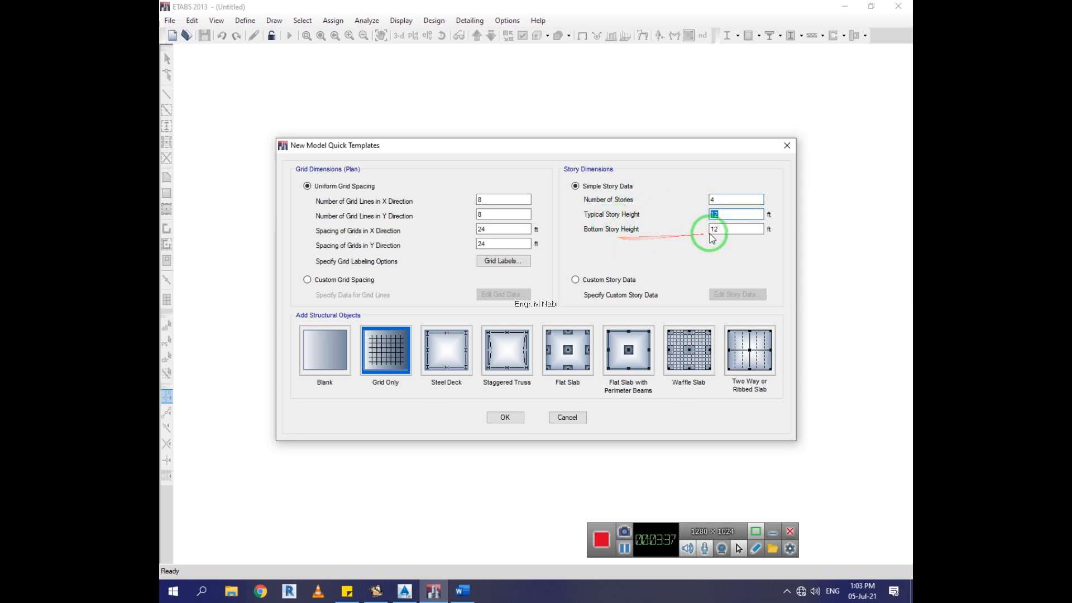
left_click(711, 229)
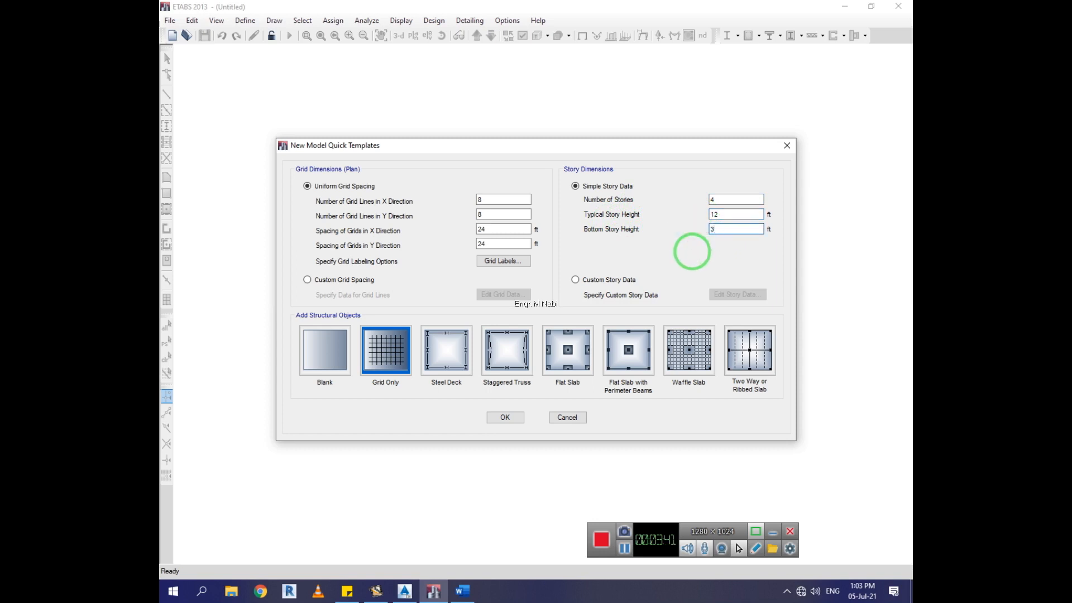
left_click_drag(718, 232, 692, 234)
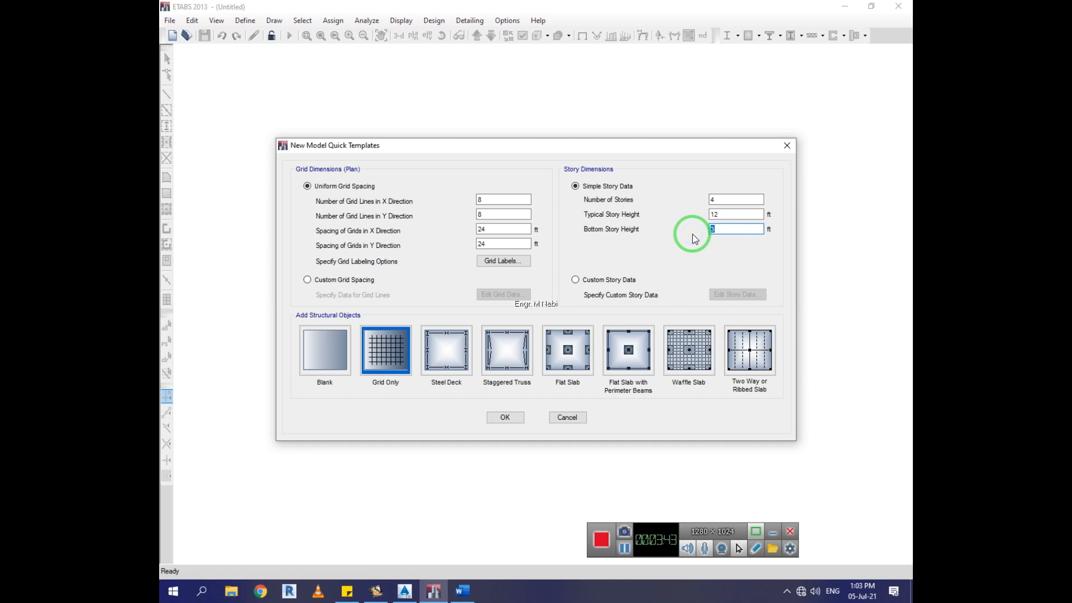
type("12")
left_click(719, 215)
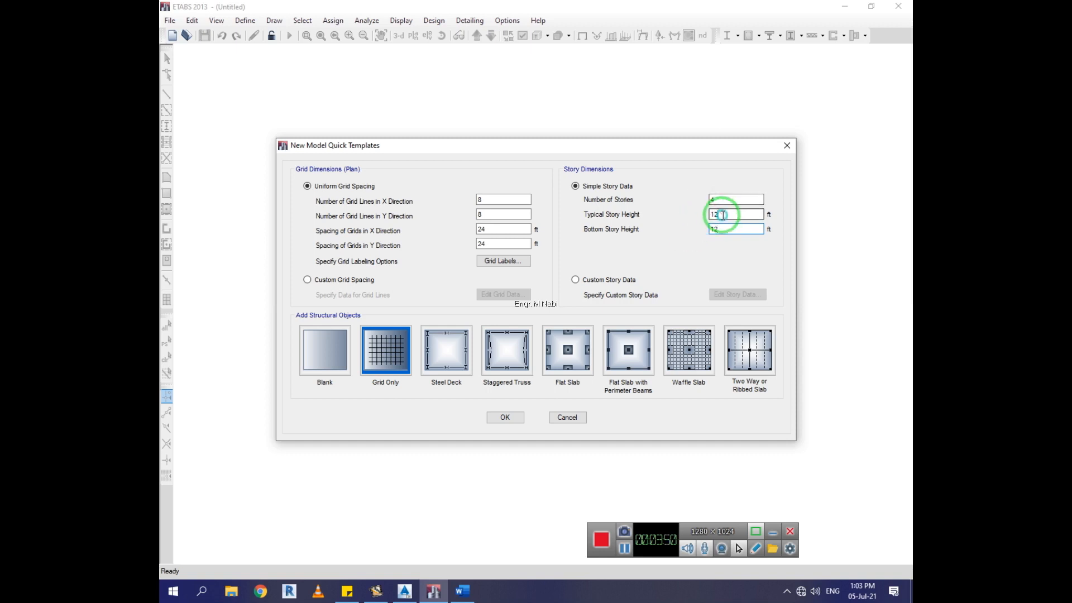
Step: Switch the story dimensions to custom story data and examine the story table without editing it
left_click(627, 282)
left_click(726, 294)
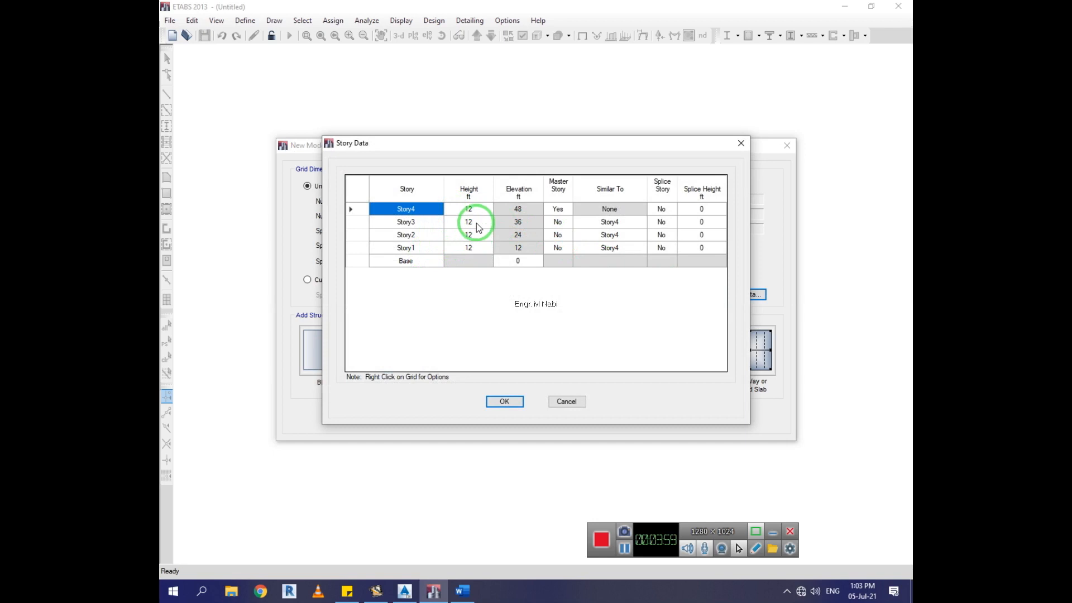
left_click(741, 144)
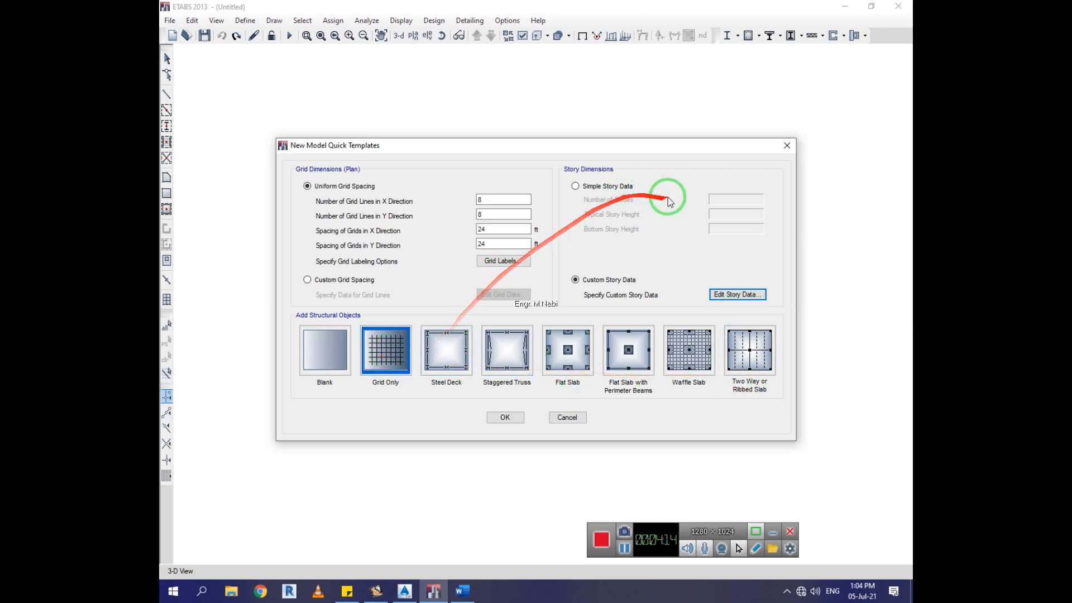
Step: Choose the Two Way or Ribbed Slab template, turn off ribs, and set the bottom restraints to Fixed
left_click(759, 349)
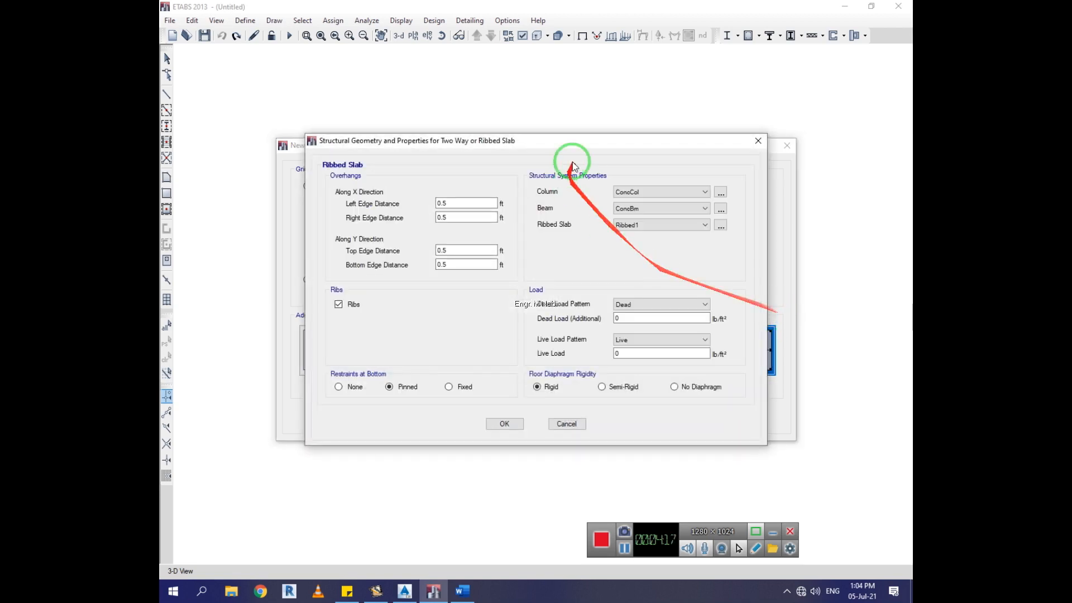
left_click_drag(612, 142, 586, 143)
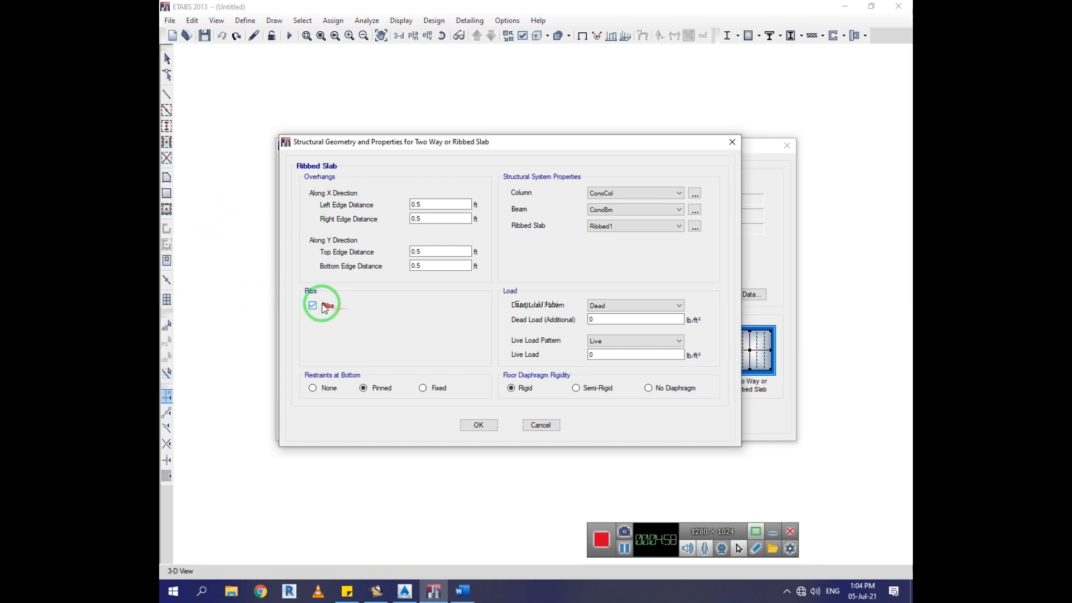
left_click(320, 311)
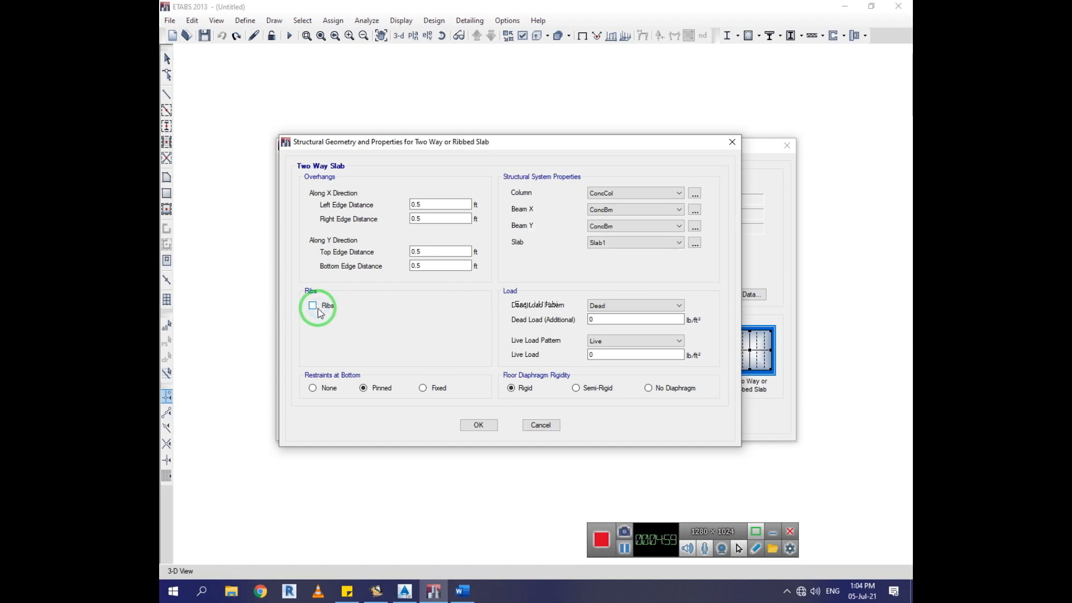
left_click(428, 393)
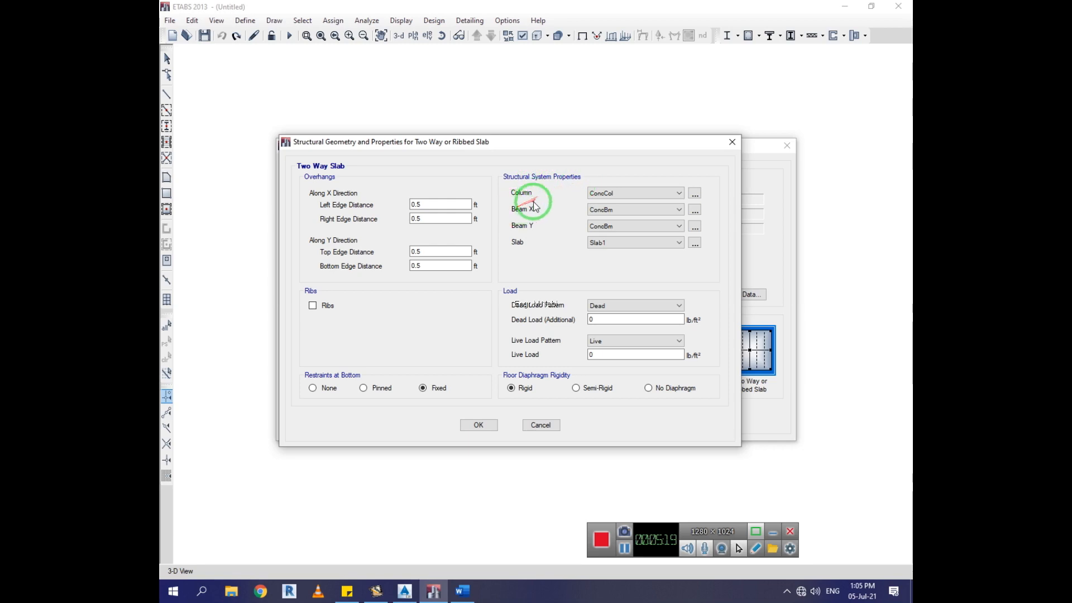
Step: Review the section choices for columns, beams and slab and the live load settings of the two-way slab
left_click(608, 195)
left_click(612, 200)
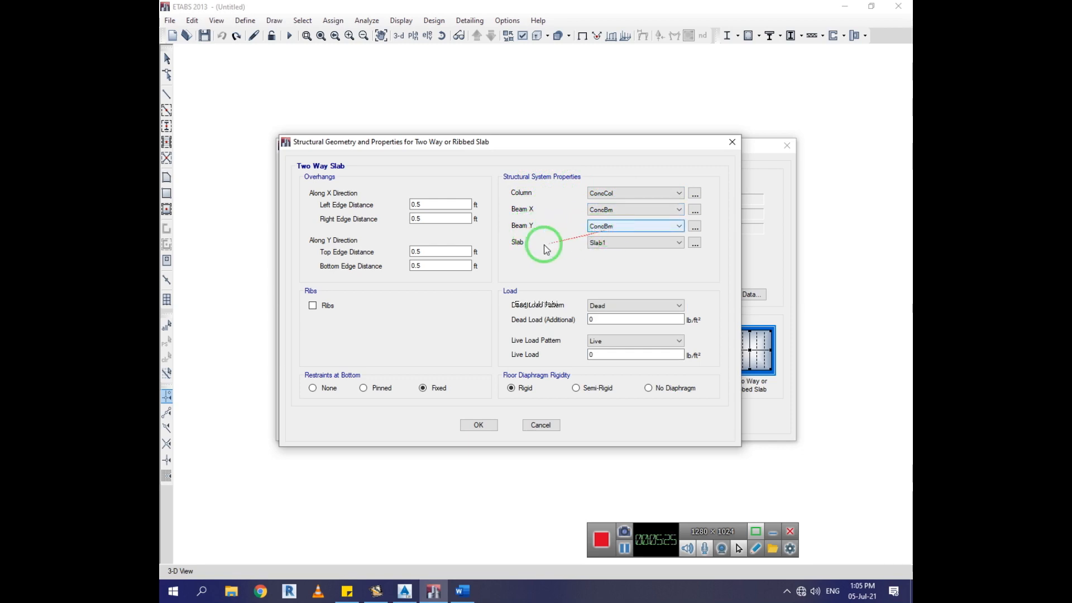
left_click(625, 243)
left_click(623, 242)
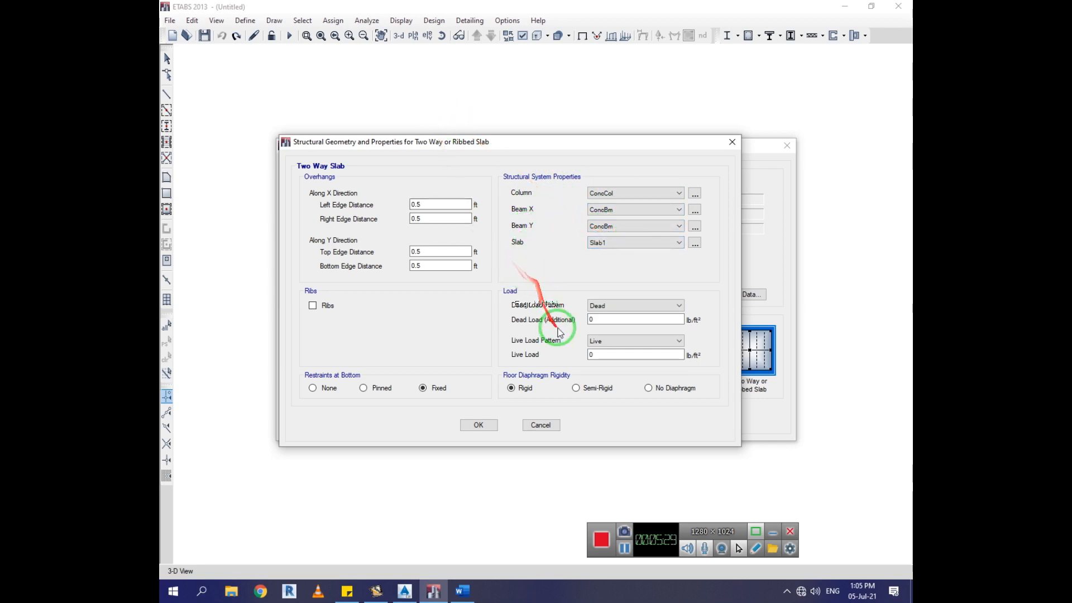
left_click(623, 353)
left_click(622, 342)
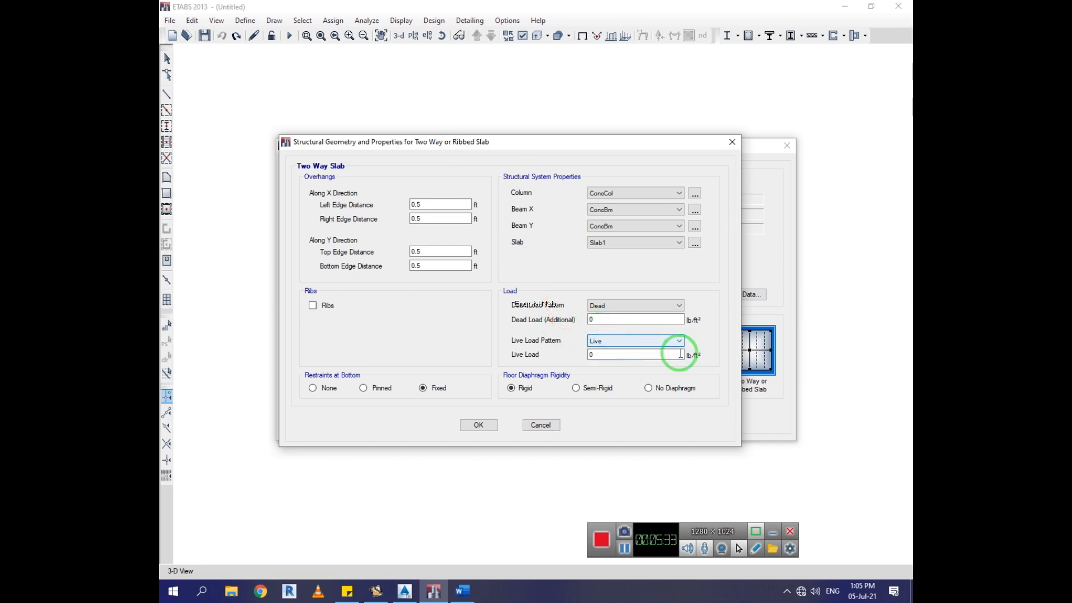
Step: Accept the two-way slab settings and generate the model from the template
left_click(479, 426)
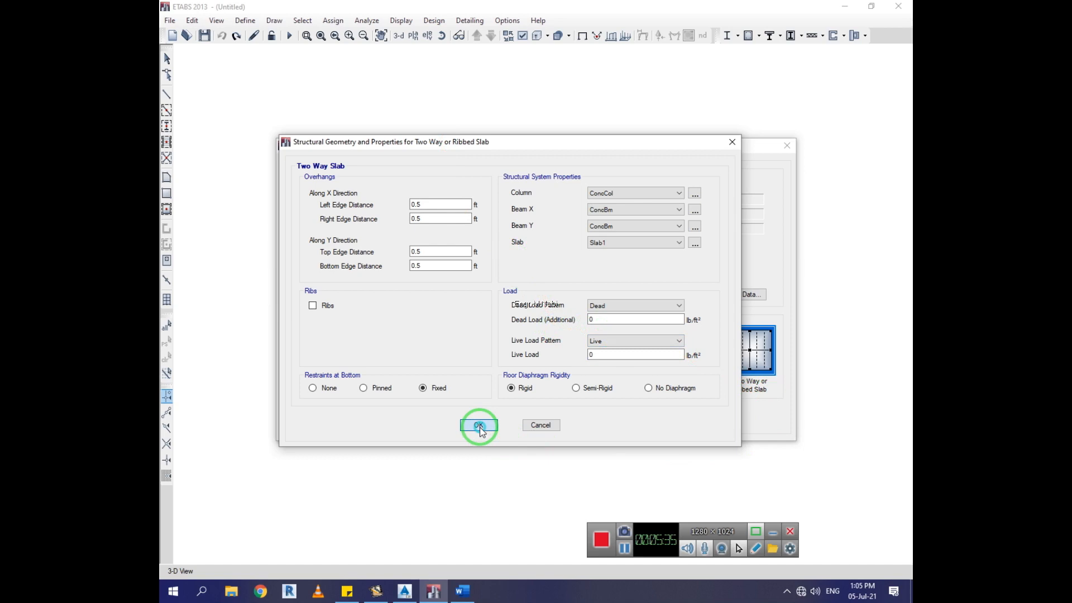
left_click(494, 420)
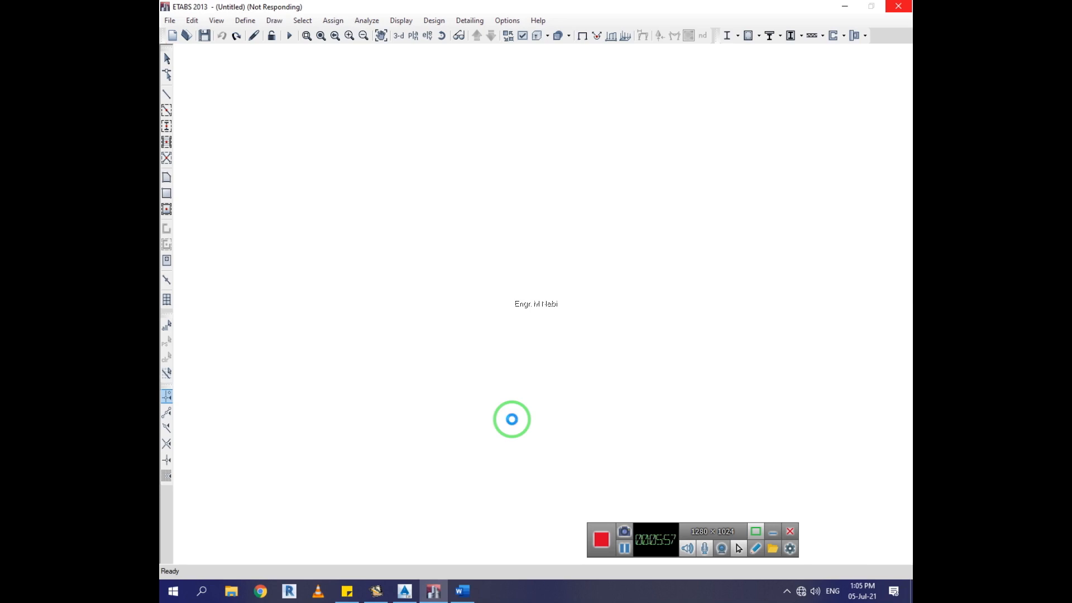
left_click(624, 548)
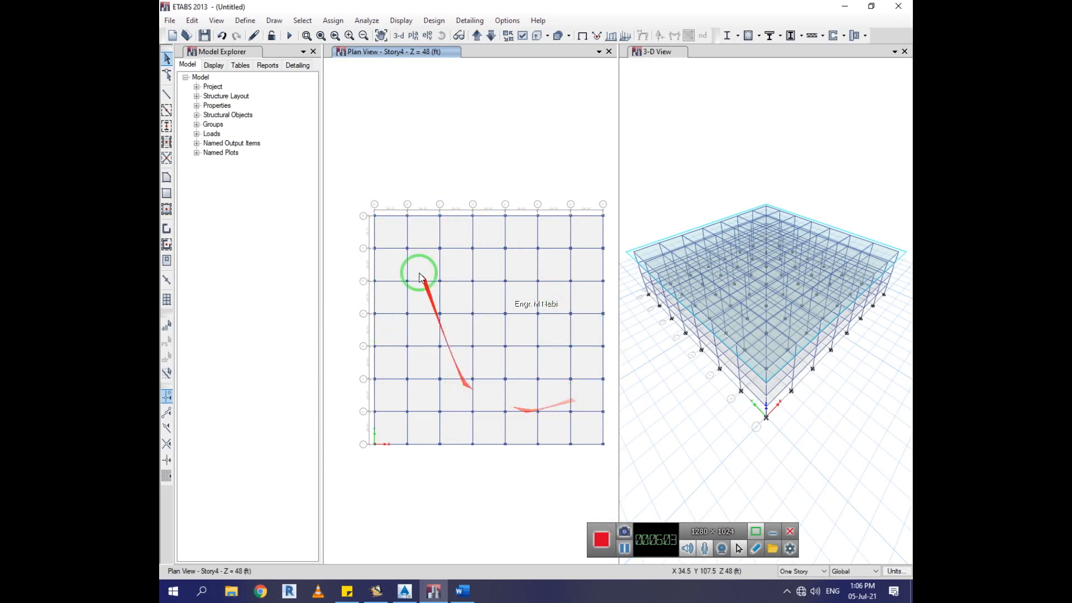
Step: Inspect the section property and other assignments of a beam in the Story4 plan
scroll(422, 268, "down", 3)
scroll(433, 259, "up", 3)
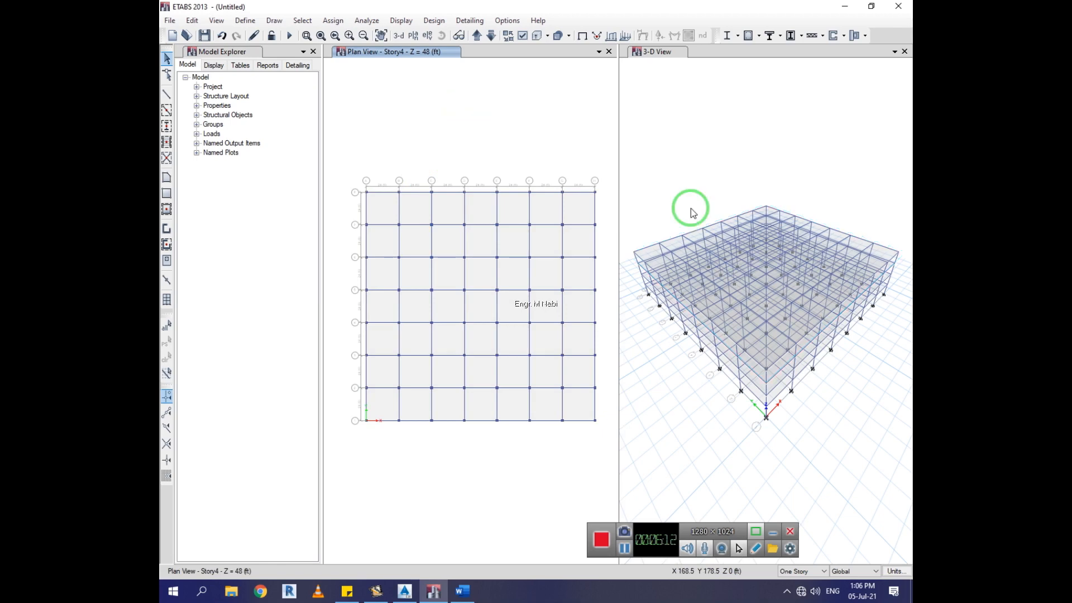
left_click(529, 210)
right_click(530, 214)
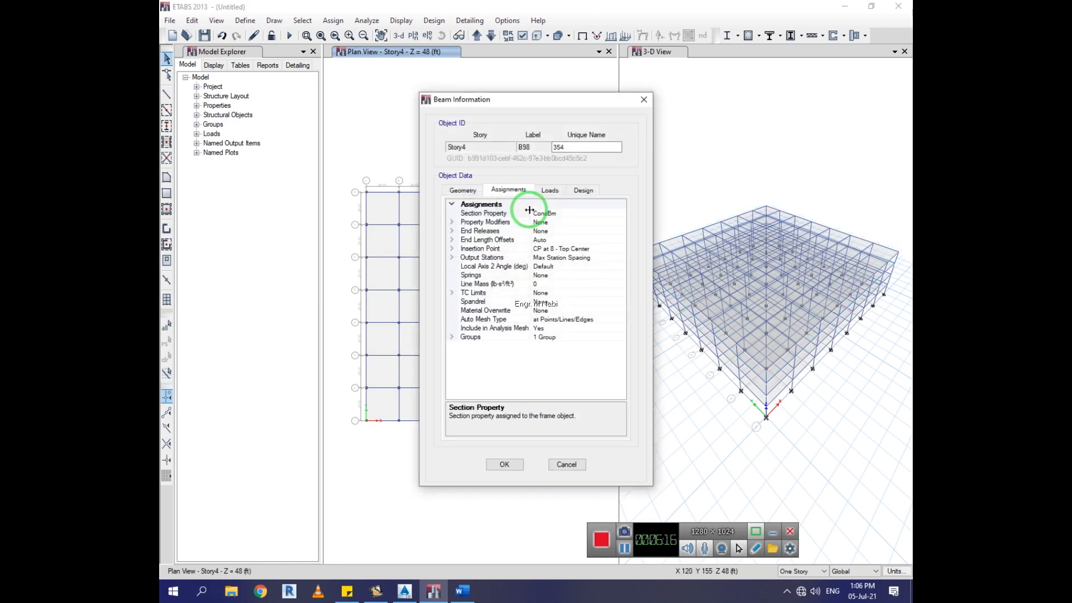
left_click(573, 213)
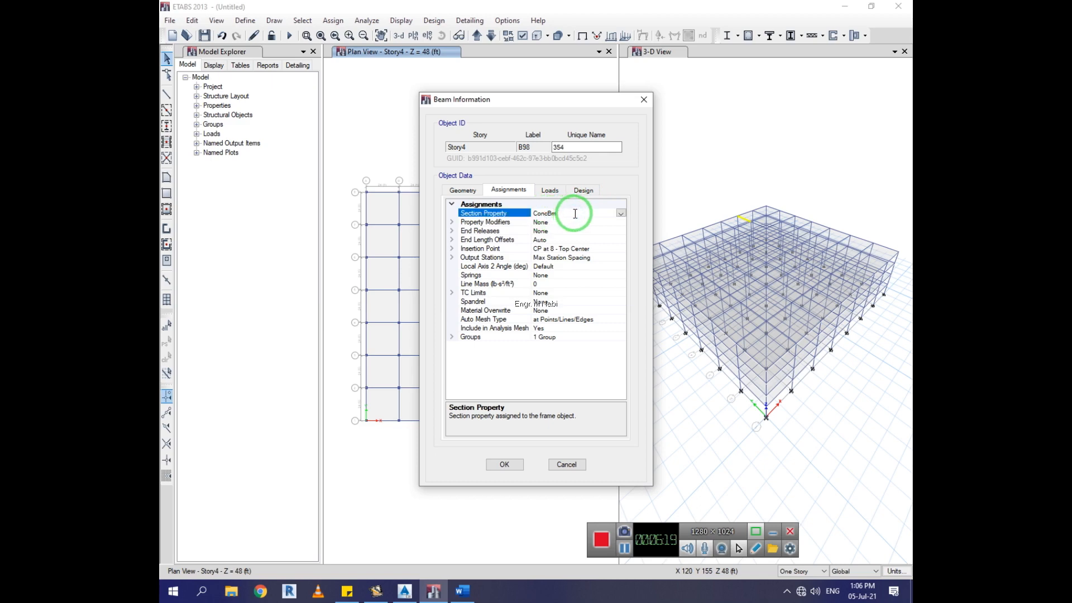
left_click(643, 99)
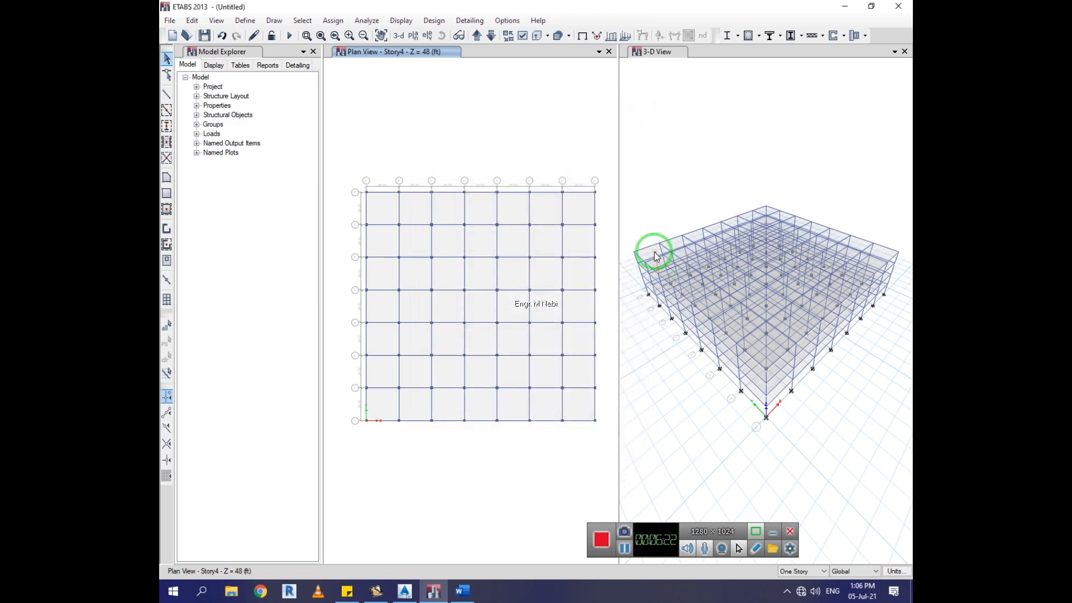
Step: Inspect the assignments of a top-story slab panel and the restraints and loads of the front corner base joint in 3D
right_click(656, 255)
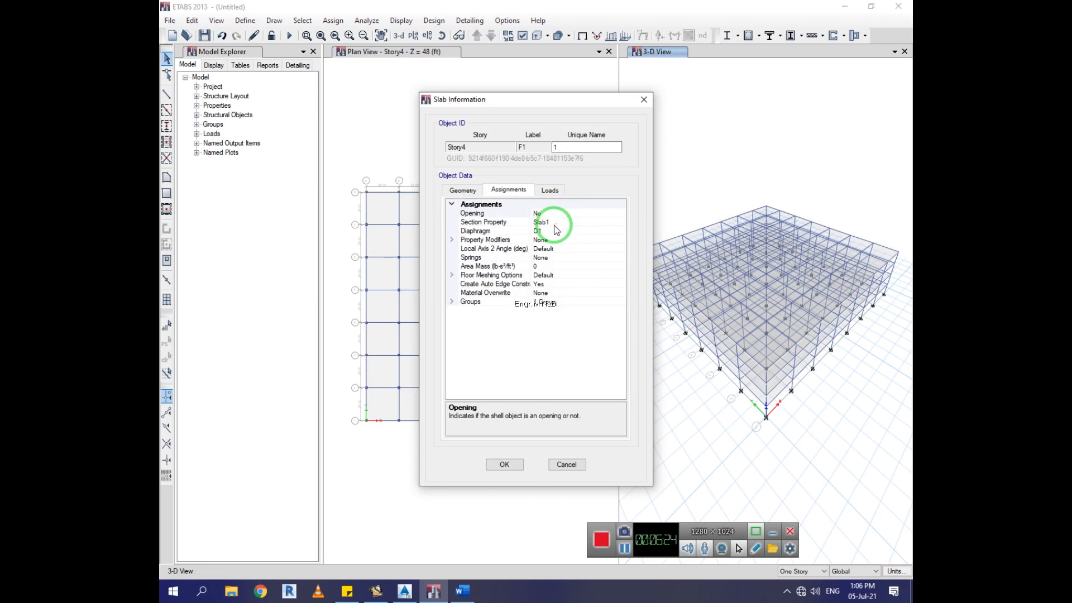
left_click(644, 99)
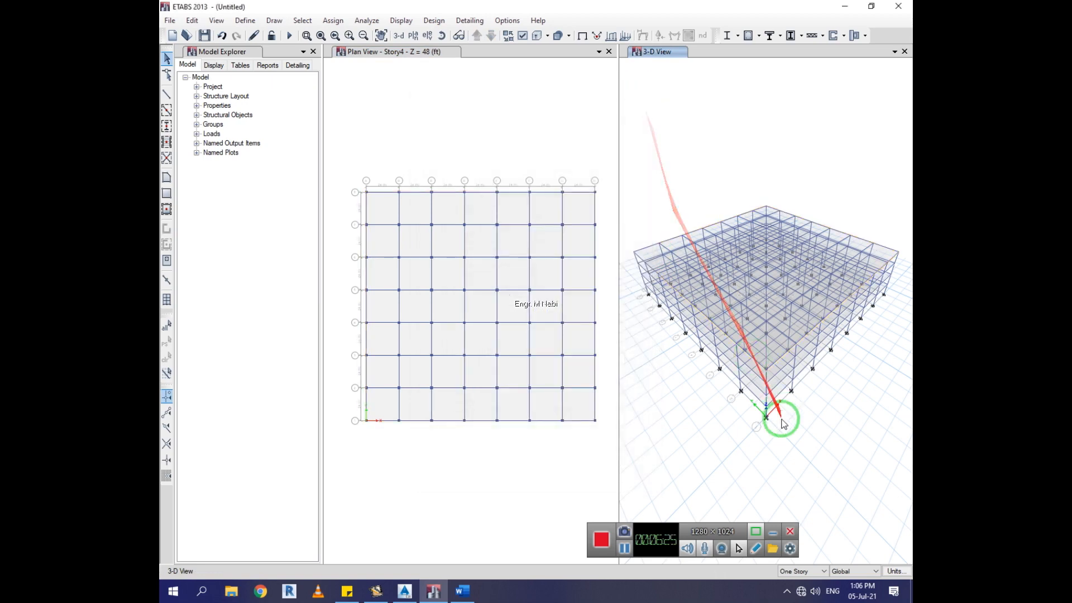
right_click(766, 420)
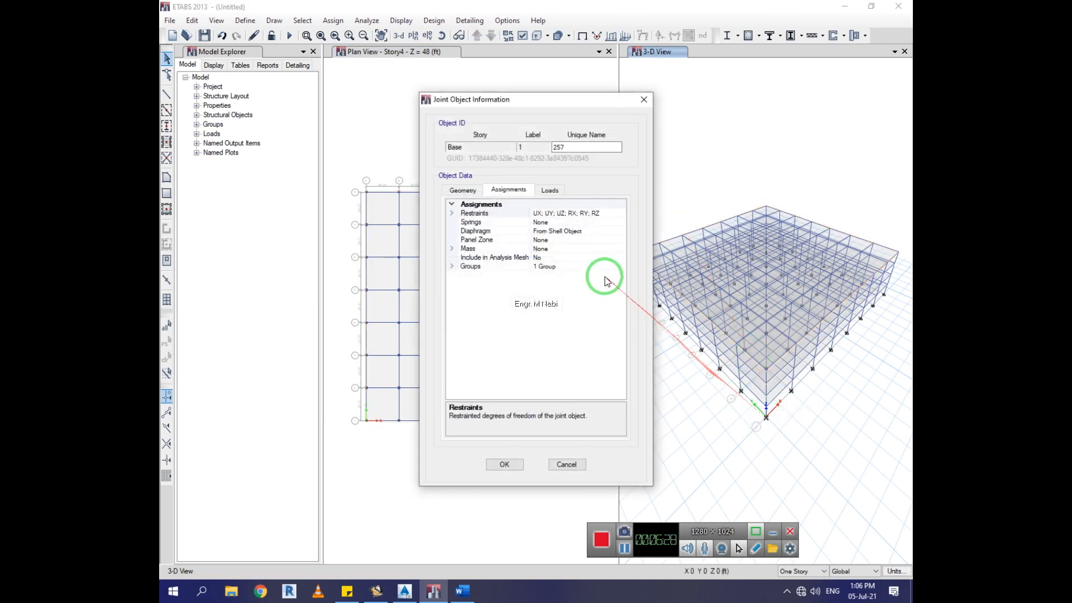
left_click(551, 189)
left_click(645, 102)
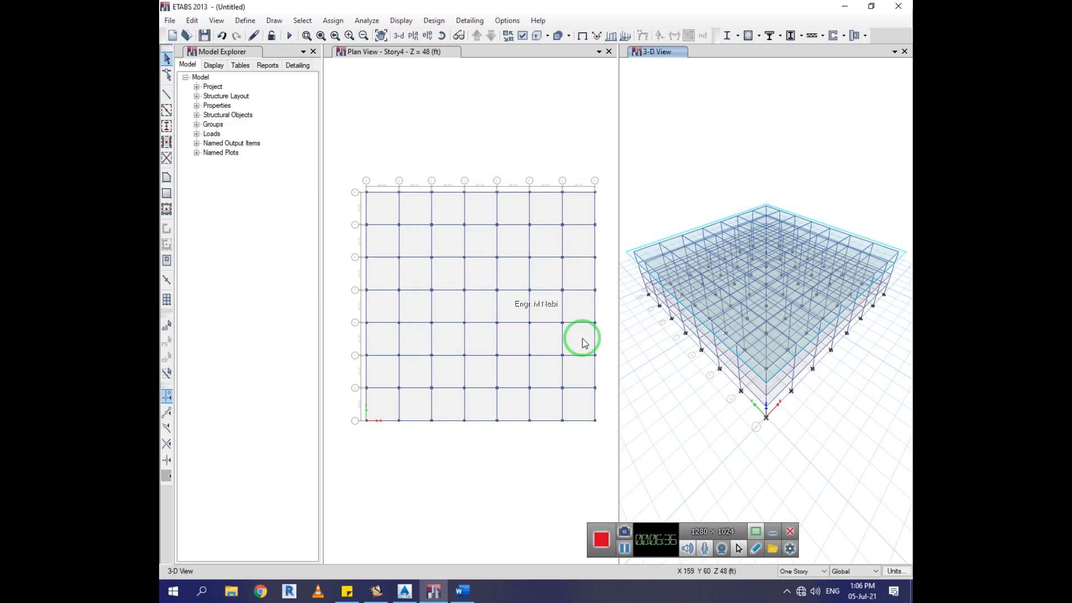
Step: Add a new United States concrete material with Customary standard and grade f'c 3000 psi to the material definitions
left_click(505, 129)
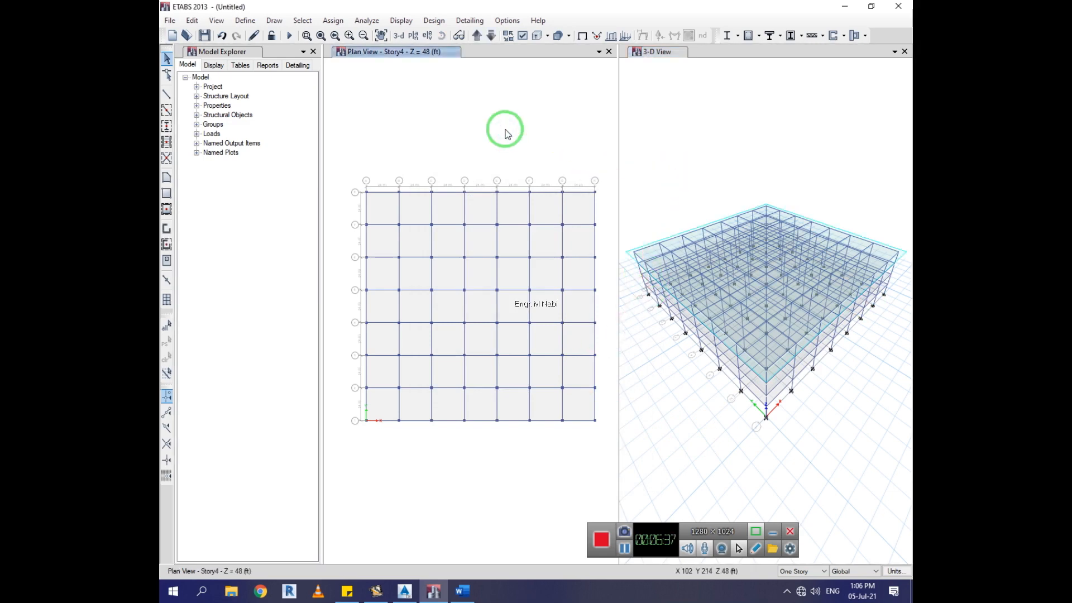
left_click(245, 21)
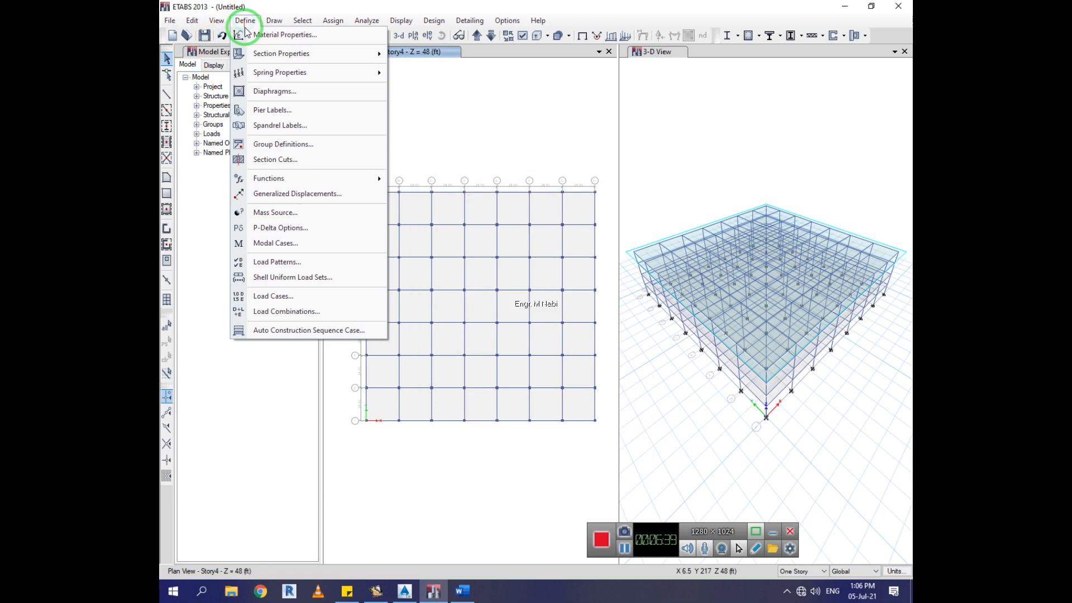
left_click(273, 37)
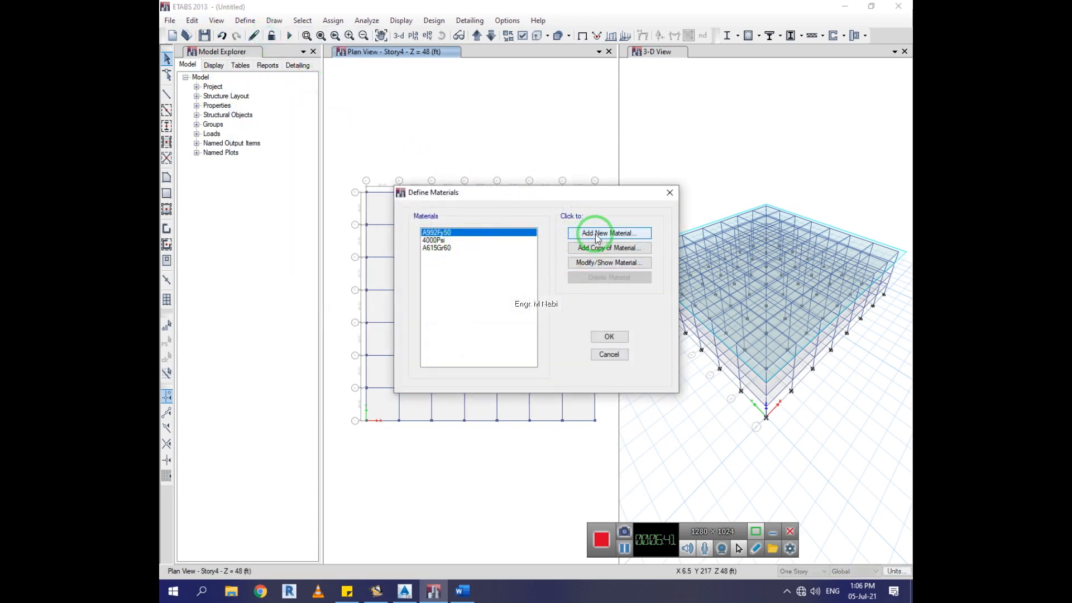
left_click(481, 242)
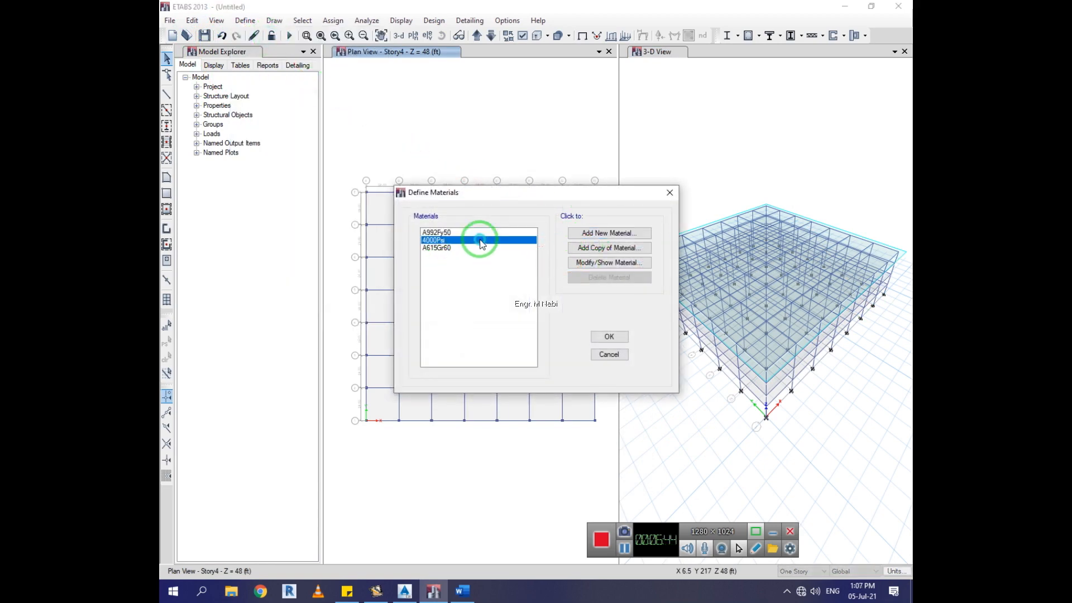
left_click(602, 233)
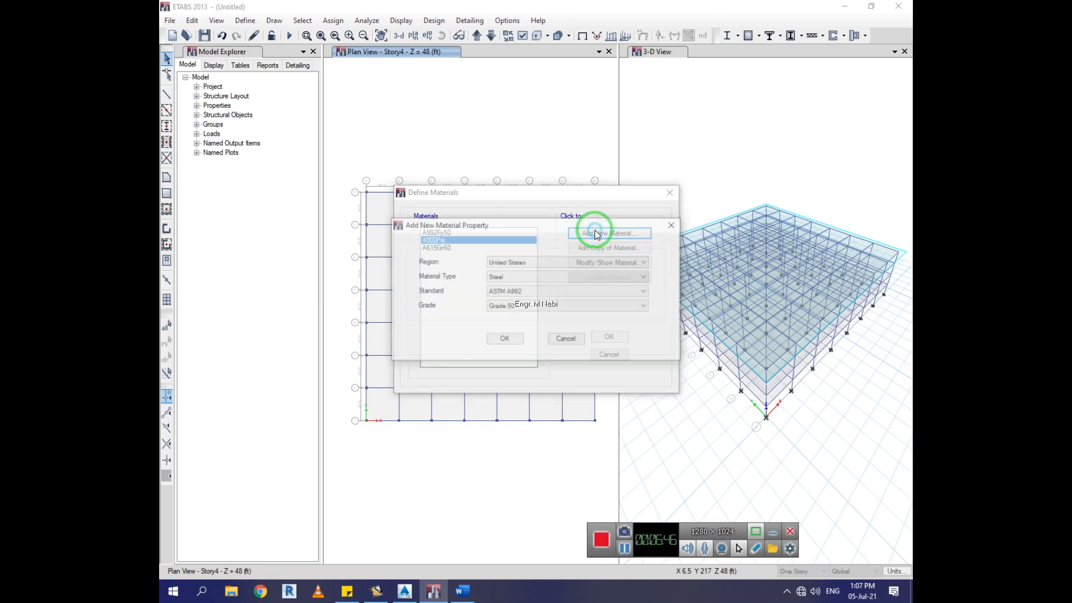
left_click(533, 277)
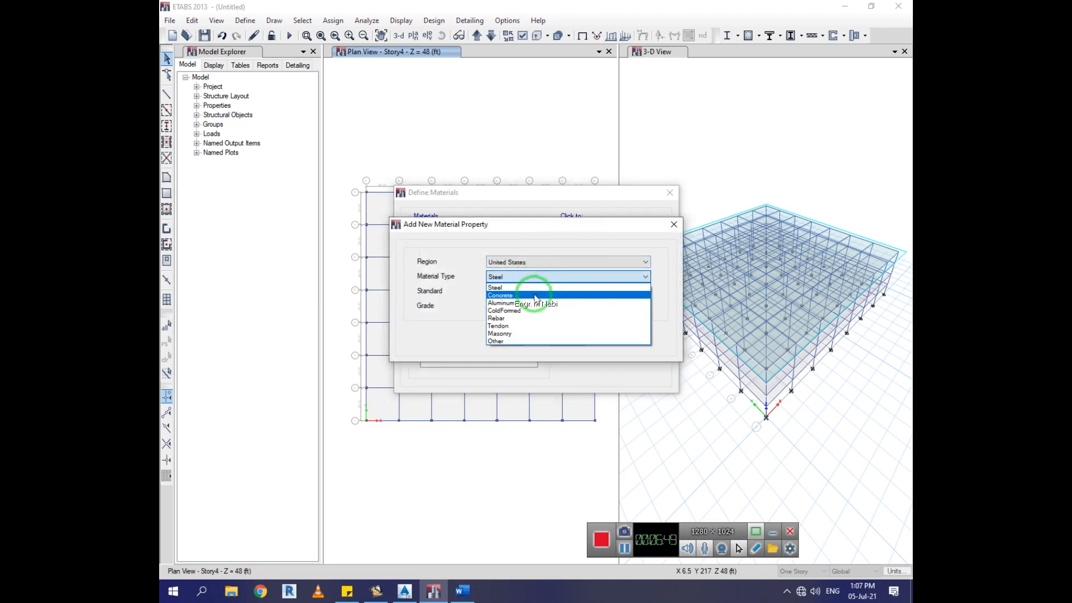
left_click(535, 295)
left_click(546, 306)
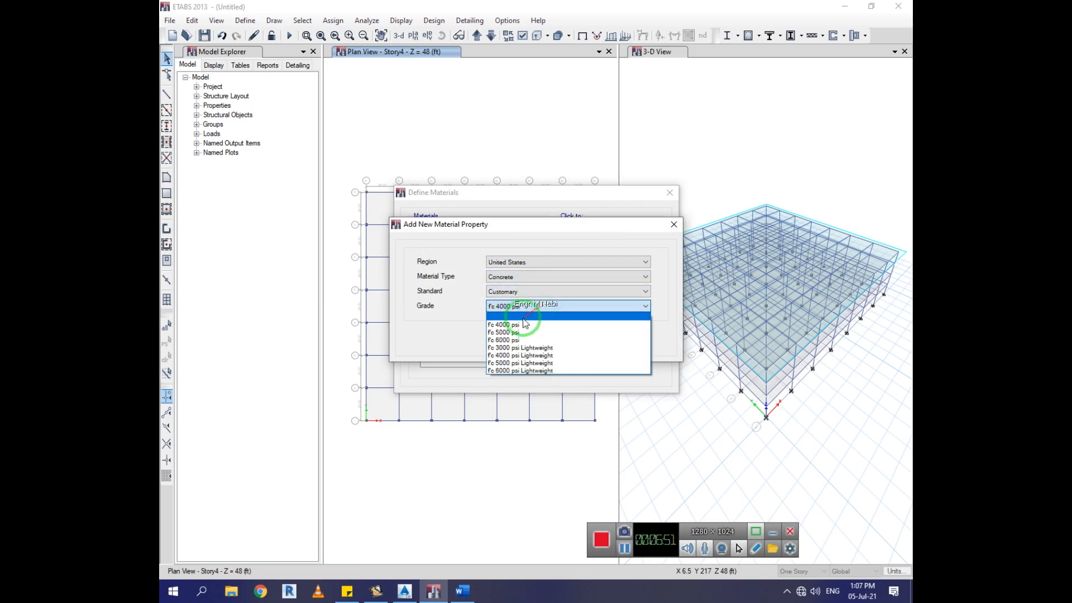
left_click(532, 314)
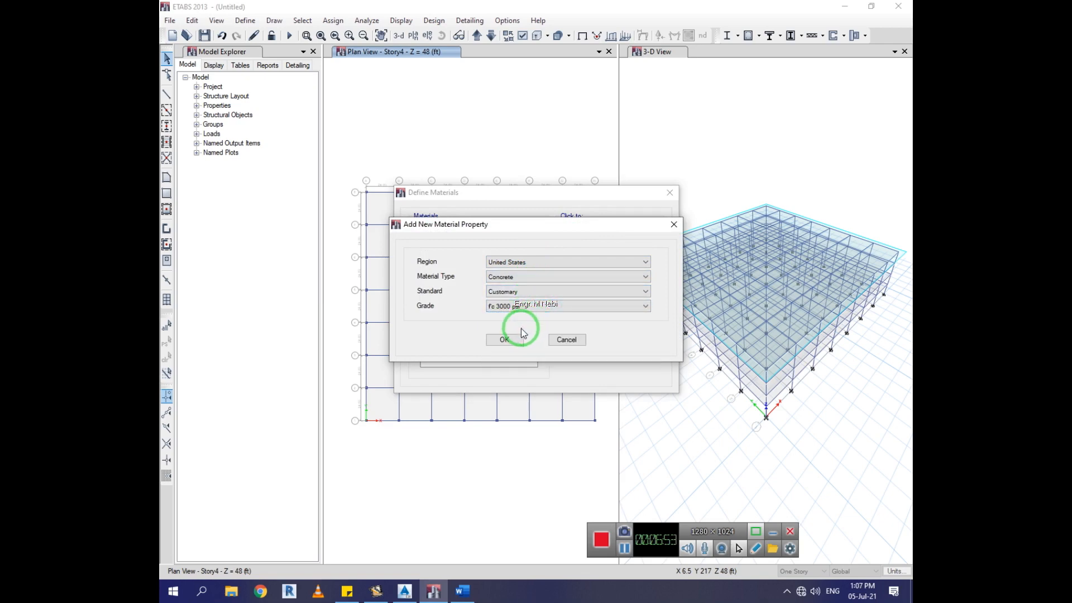
left_click(506, 340)
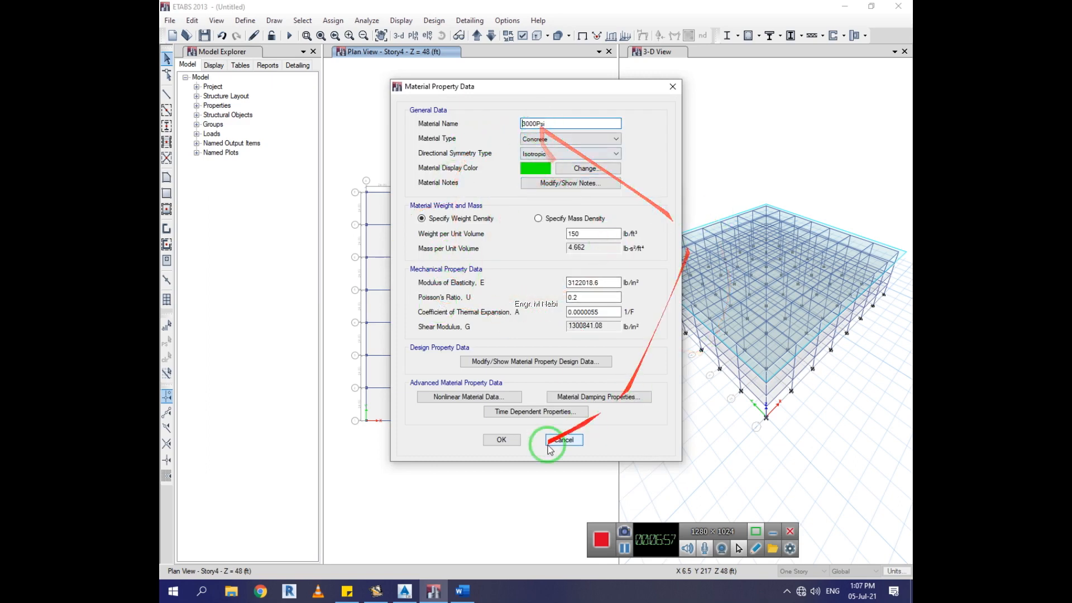
left_click(501, 442)
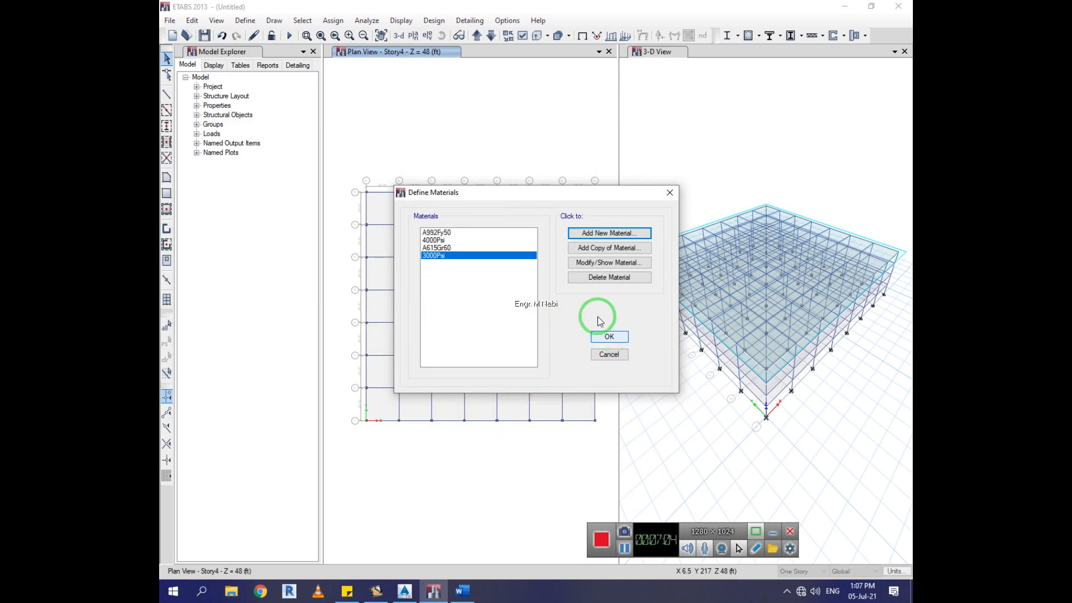
Step: Add a United States ASTM A615 Grade 40 rebar material and accept the material definitions
left_click(589, 234)
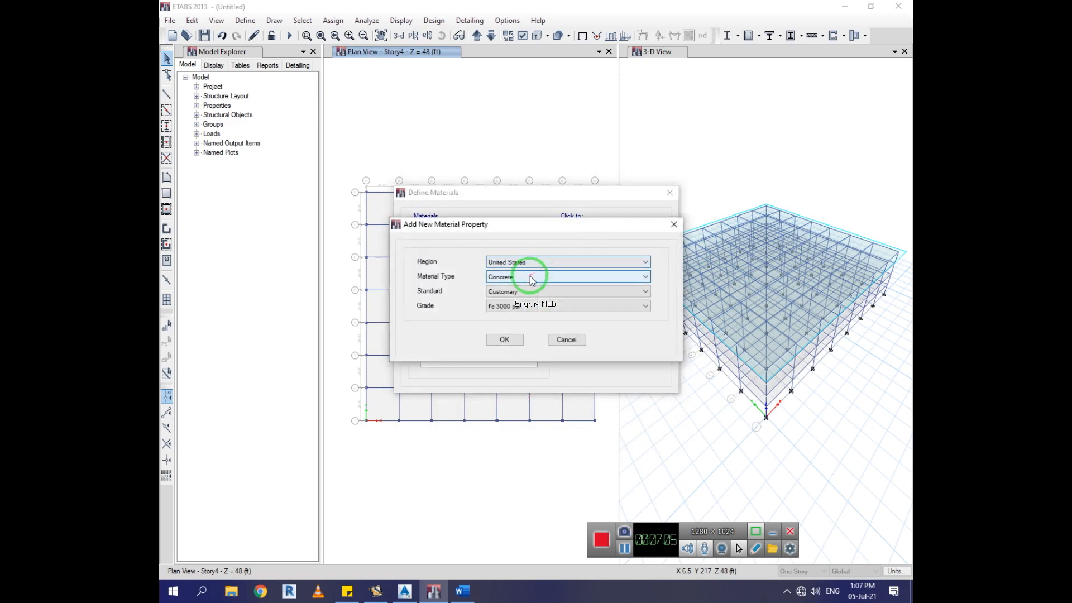
left_click(531, 277)
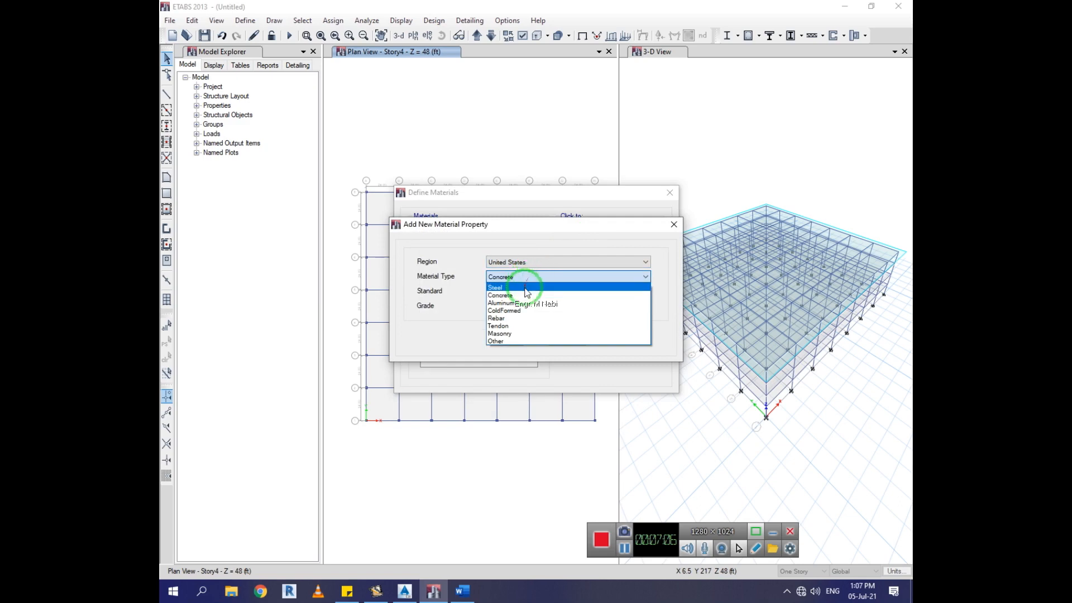
left_click(527, 318)
left_click(527, 306)
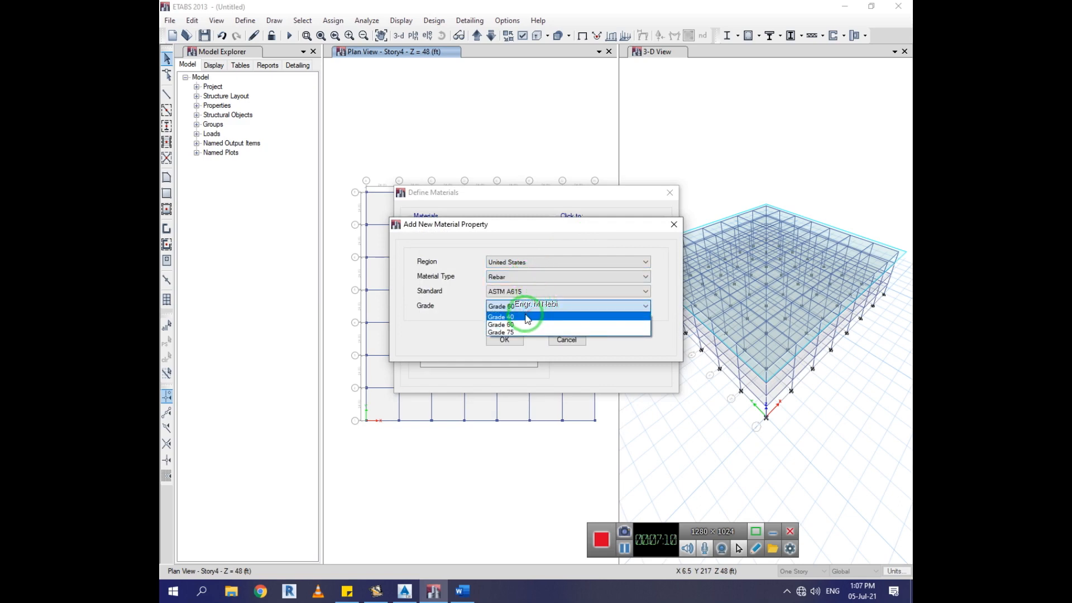
left_click(525, 317)
left_click(504, 340)
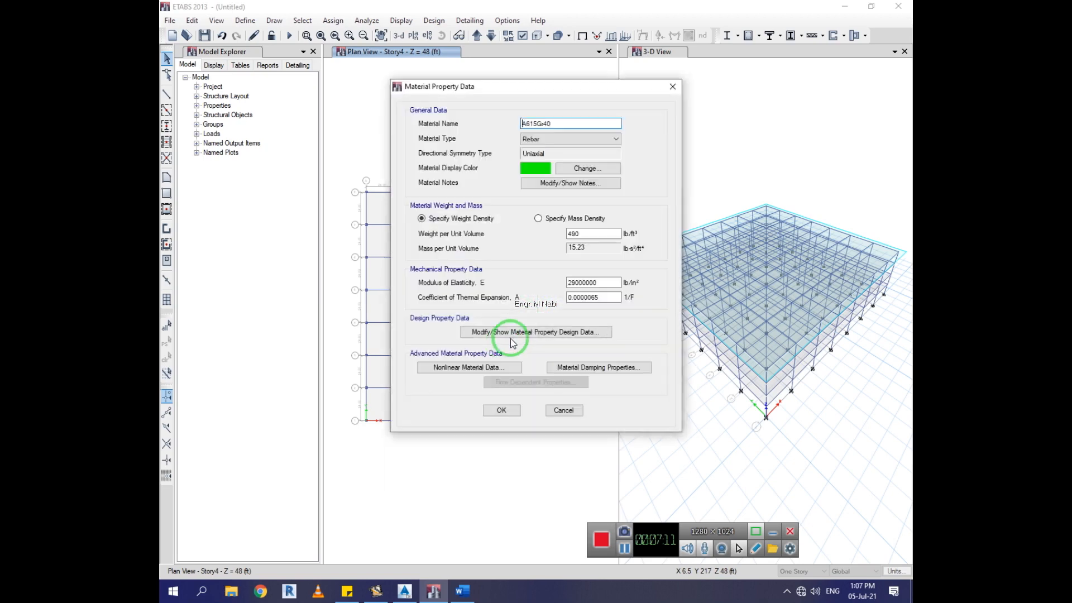
left_click(499, 410)
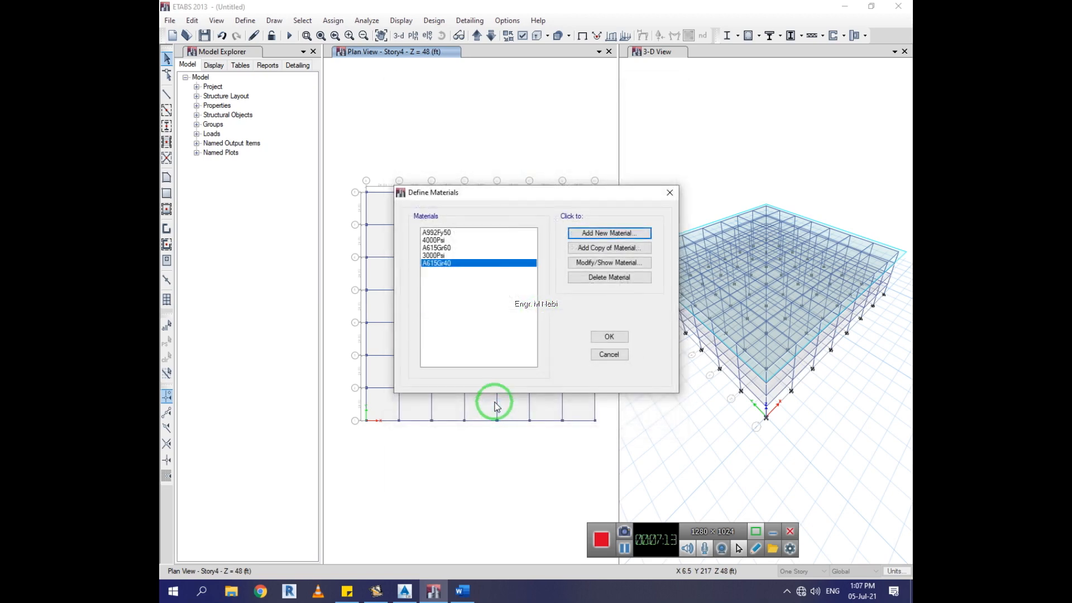
left_click(609, 337)
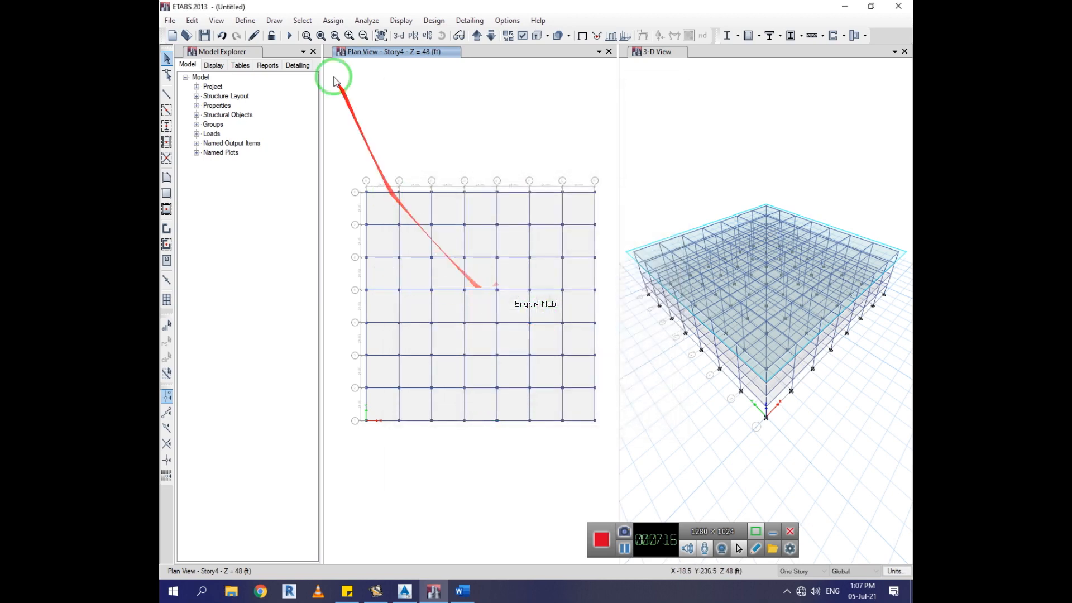
Step: Rename the ConcBm frame section as ConcBm18x12 and set its material to 3000Psi
left_click(246, 20)
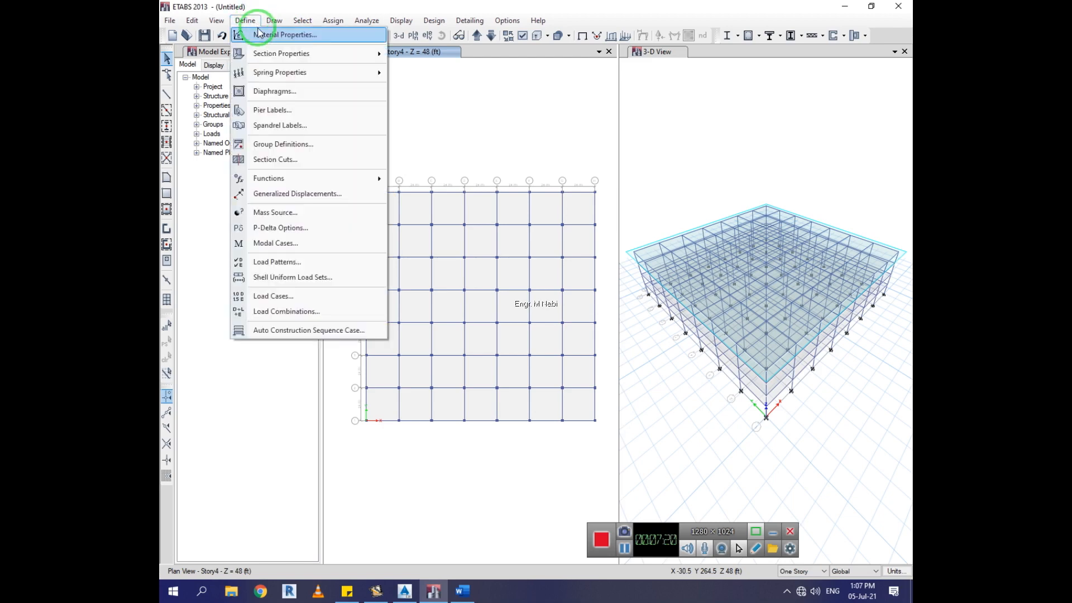
mouse_move(279, 53)
left_click(458, 55)
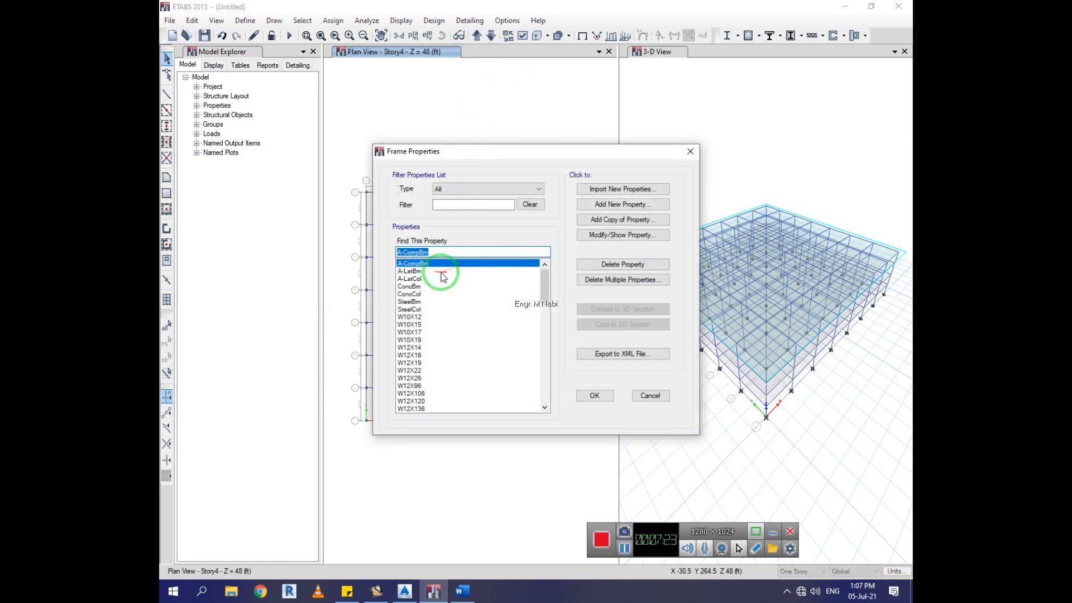
left_click(413, 286)
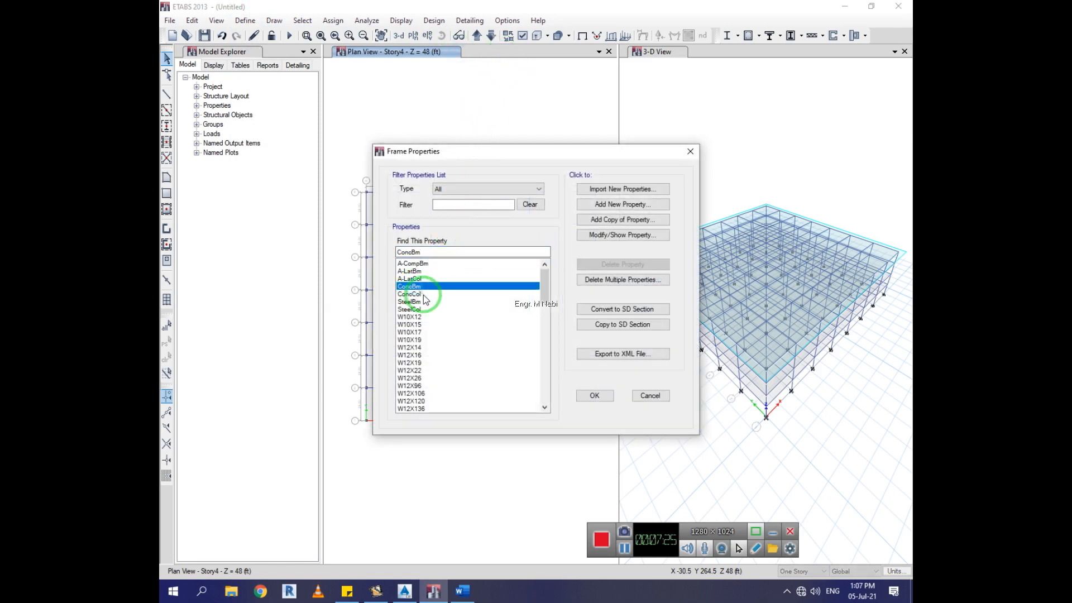
left_click(626, 234)
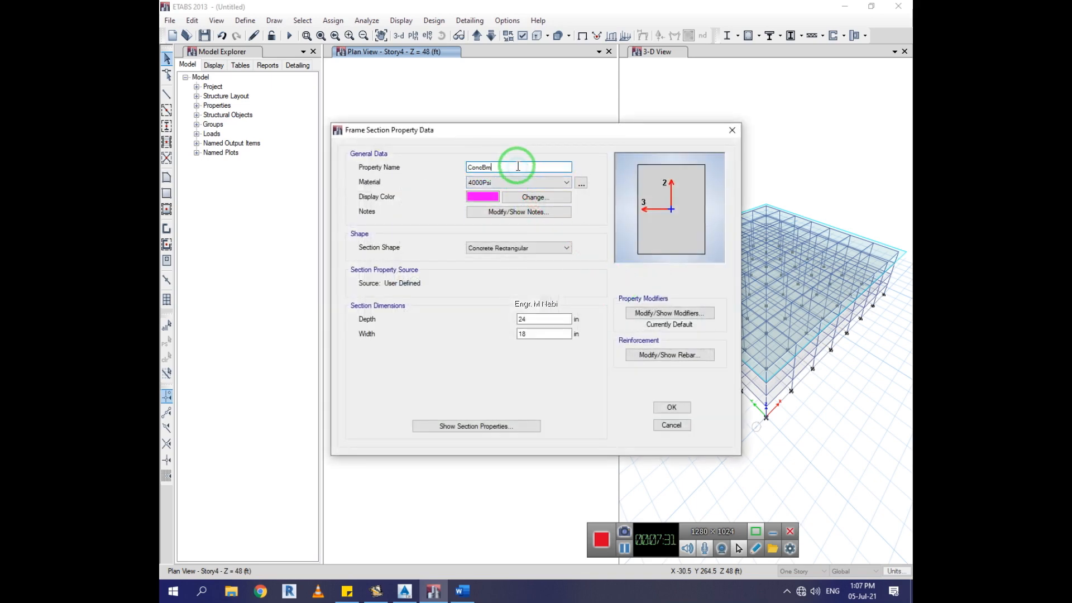
left_click_drag(518, 166, 426, 163)
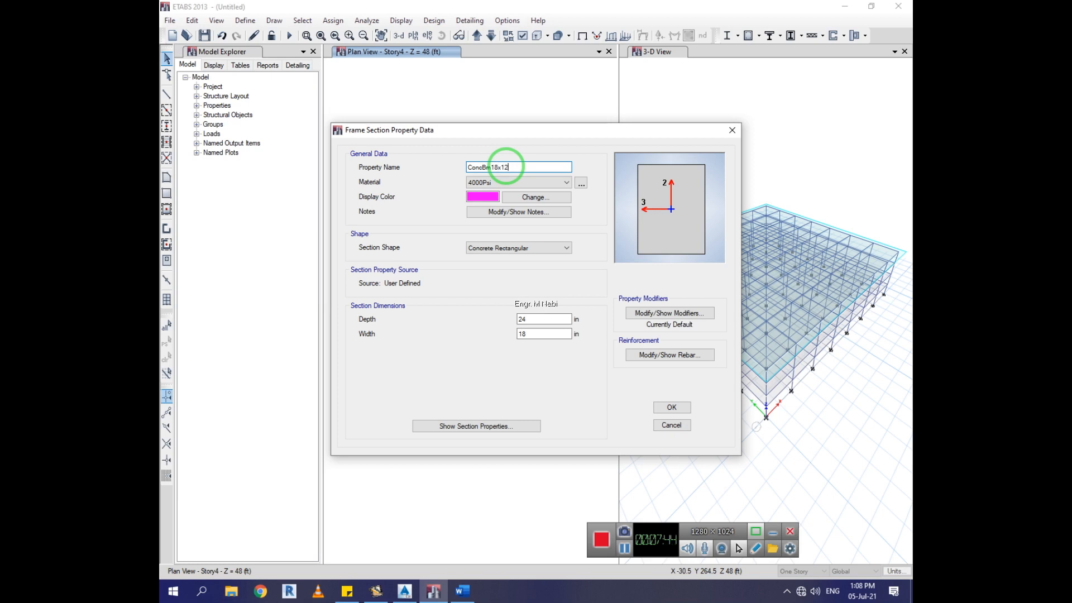
left_click(489, 182)
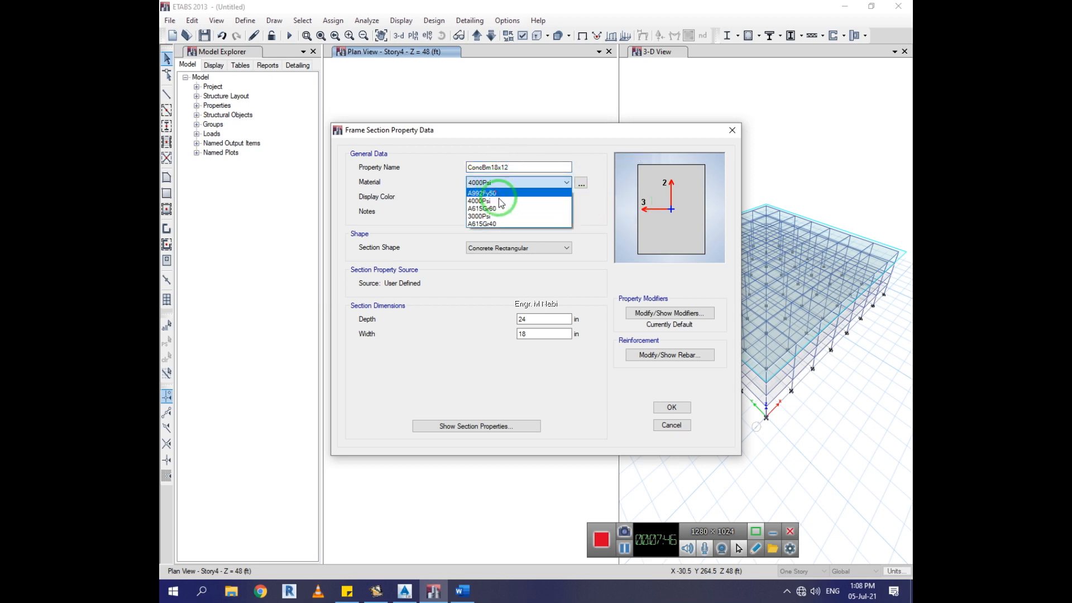
left_click(503, 216)
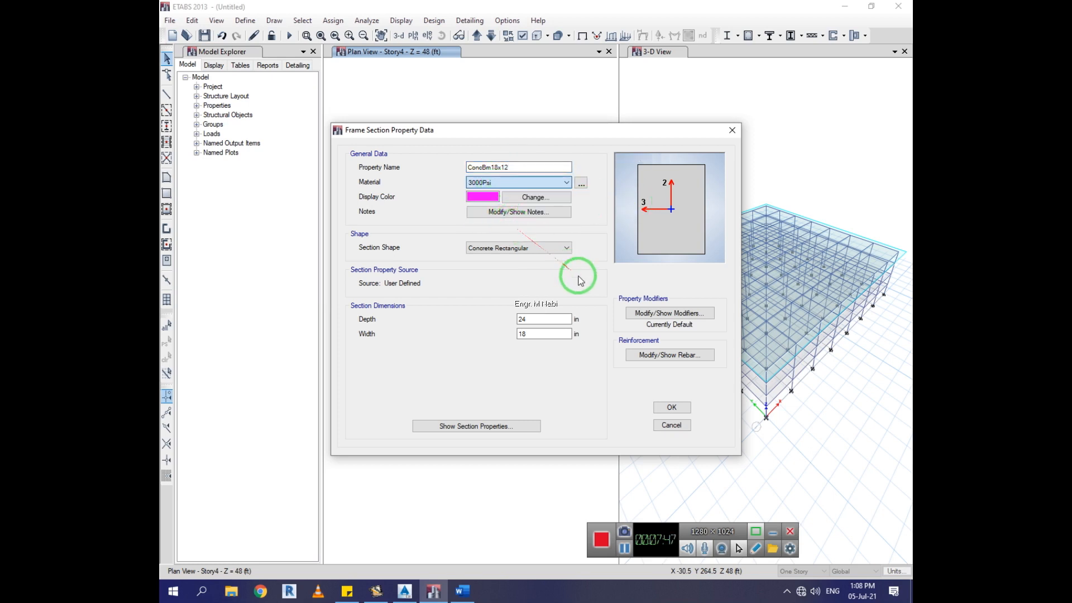
Step: Set the beam section's moment of inertia modifier about the 2 axis to .35 and change the one about the 3 axis
left_click(660, 314)
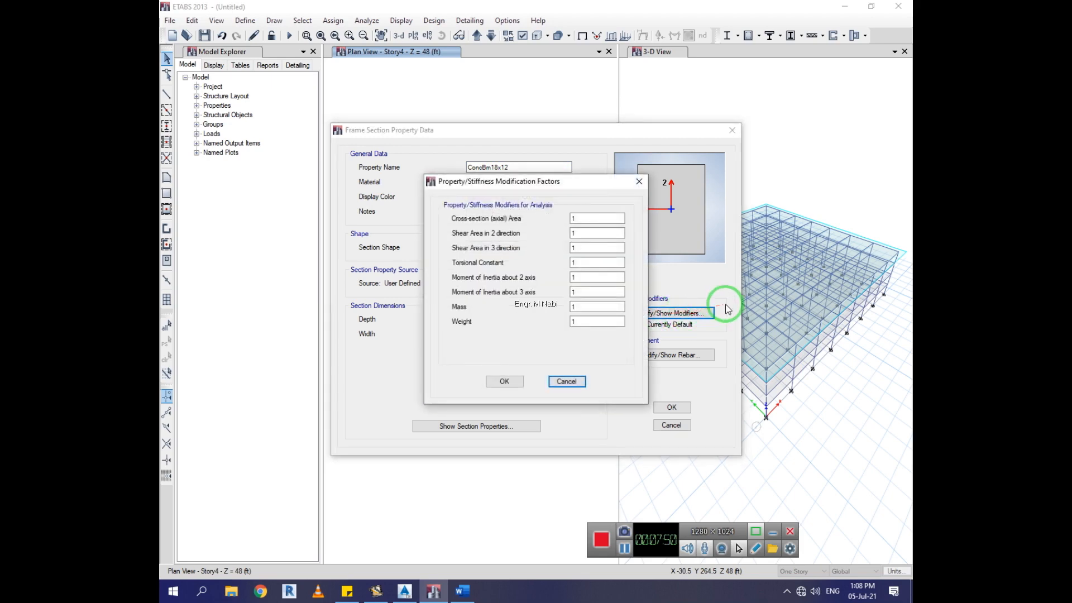
double_click(580, 277)
left_click_drag(546, 180, 542, 192)
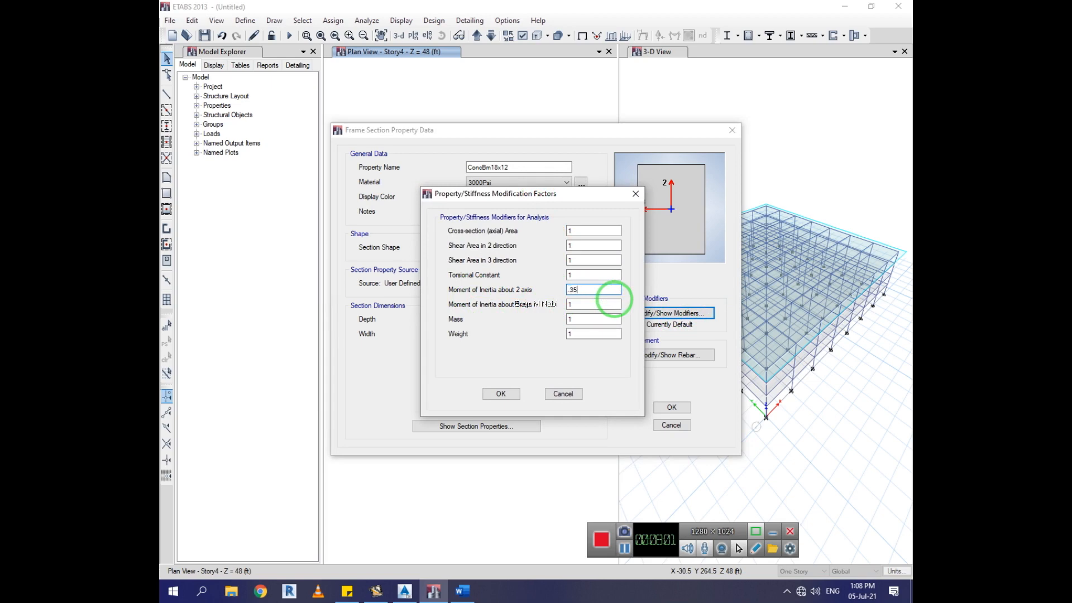
left_click_drag(581, 305, 513, 271)
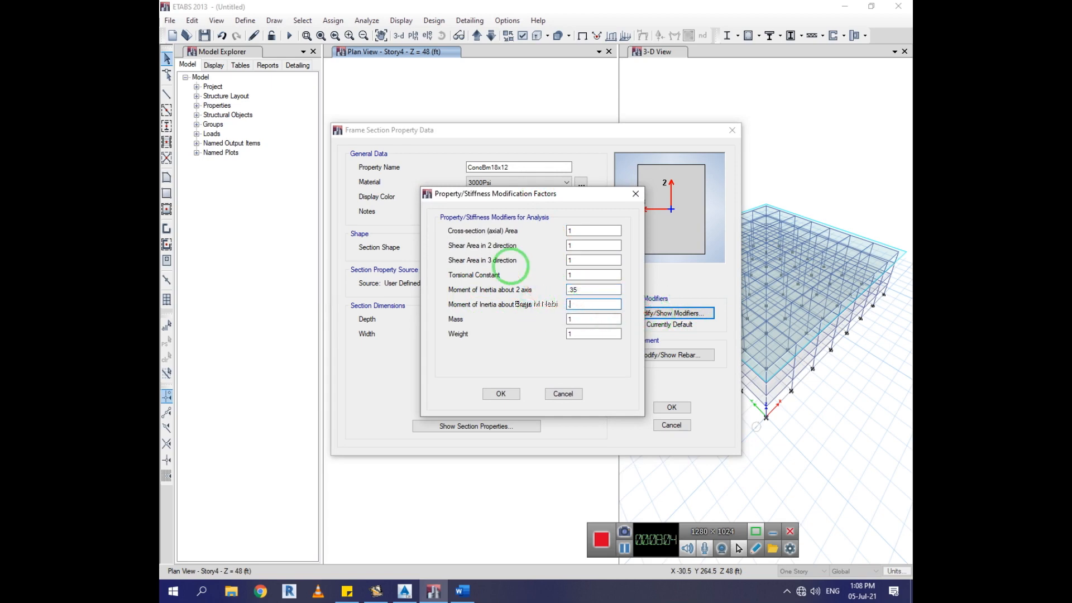
left_click(501, 393)
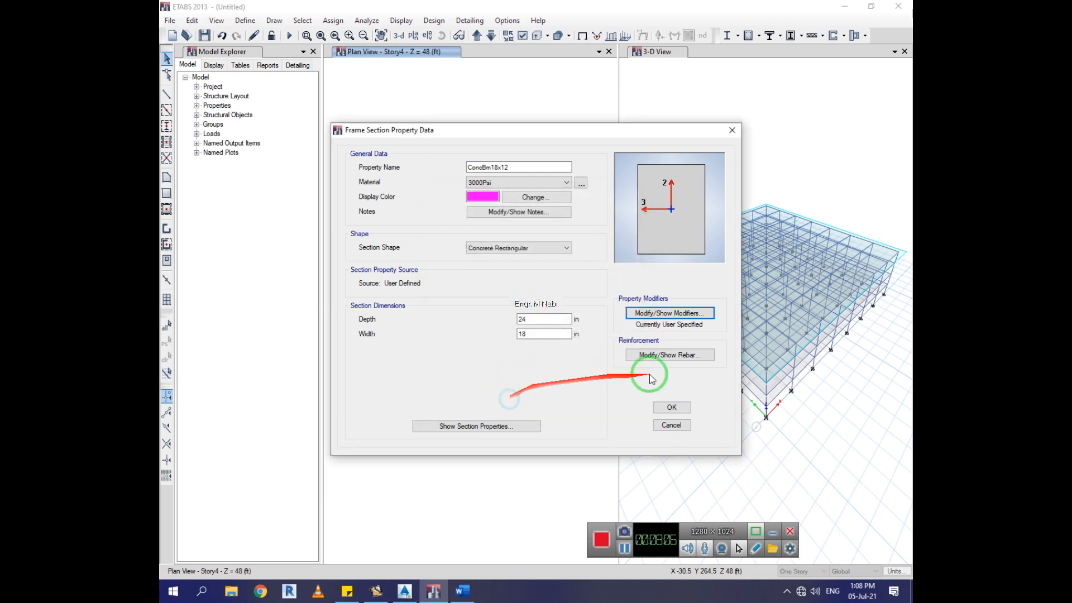
Step: Set the beam's longitudinal and confinement bar materials to A615Gr40 and accept the beam section
left_click(681, 354)
left_click(625, 161)
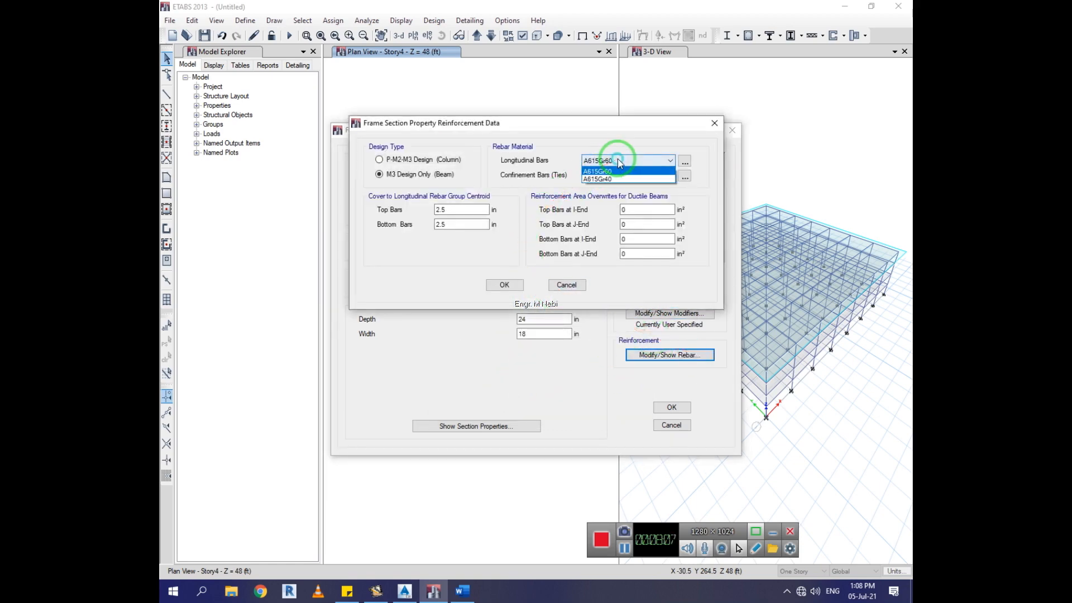
left_click(621, 179)
left_click(622, 176)
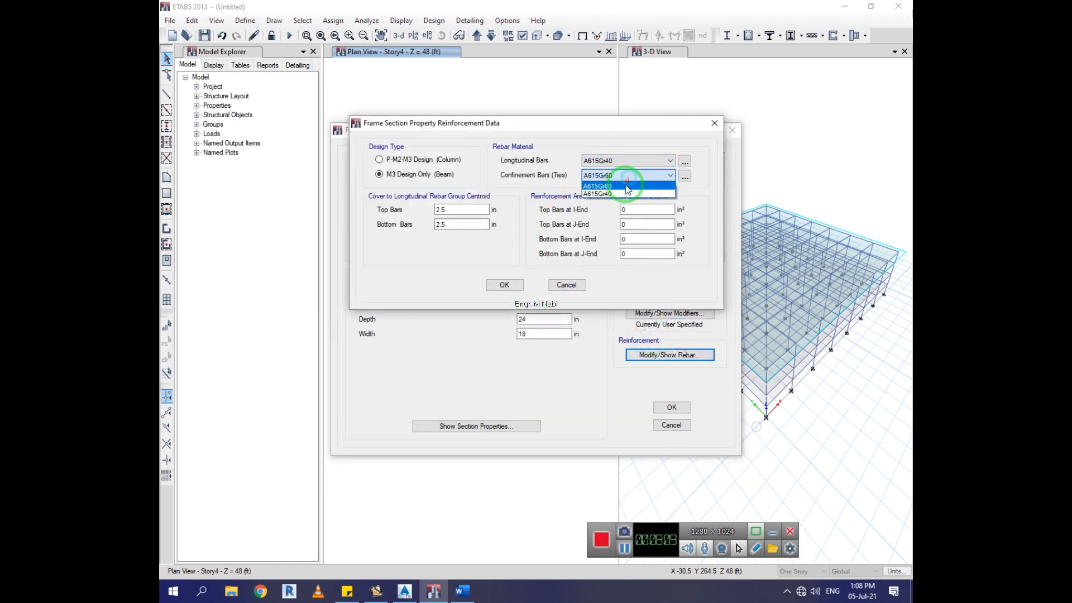
left_click(622, 194)
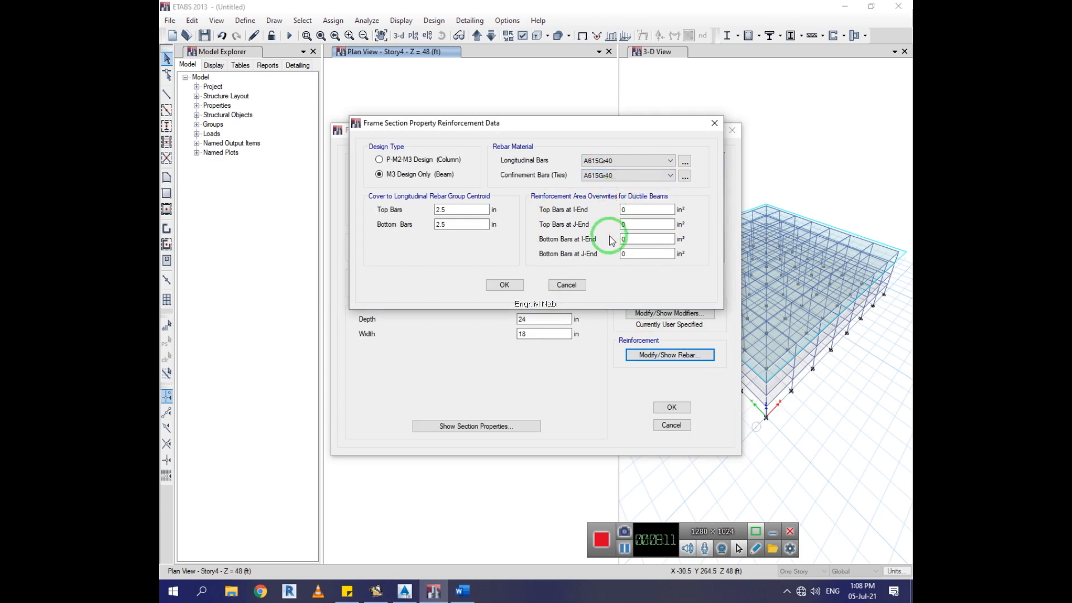
left_click(462, 225)
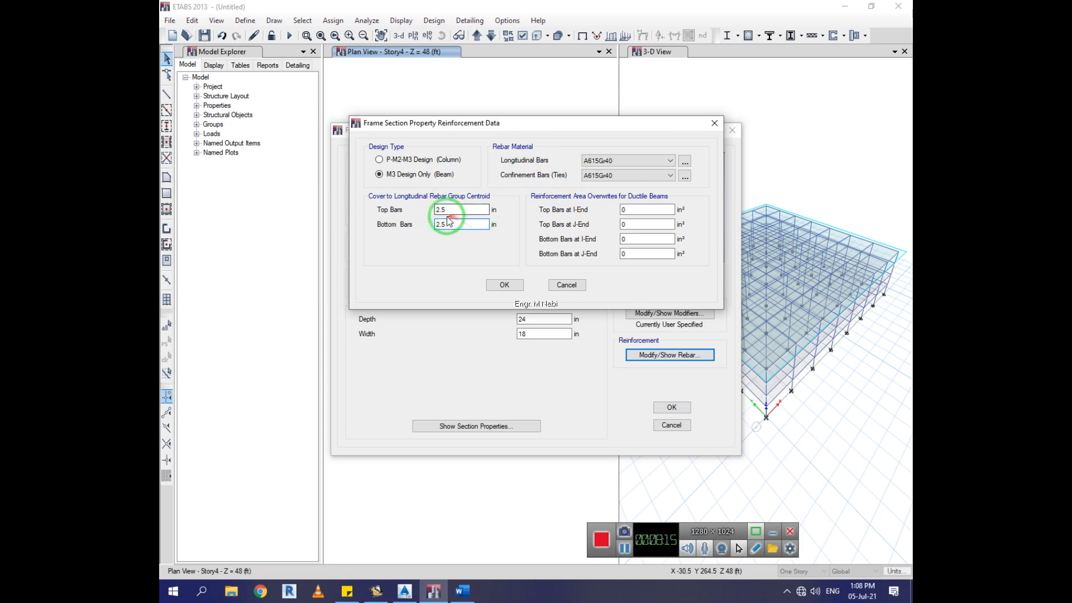
left_click(504, 284)
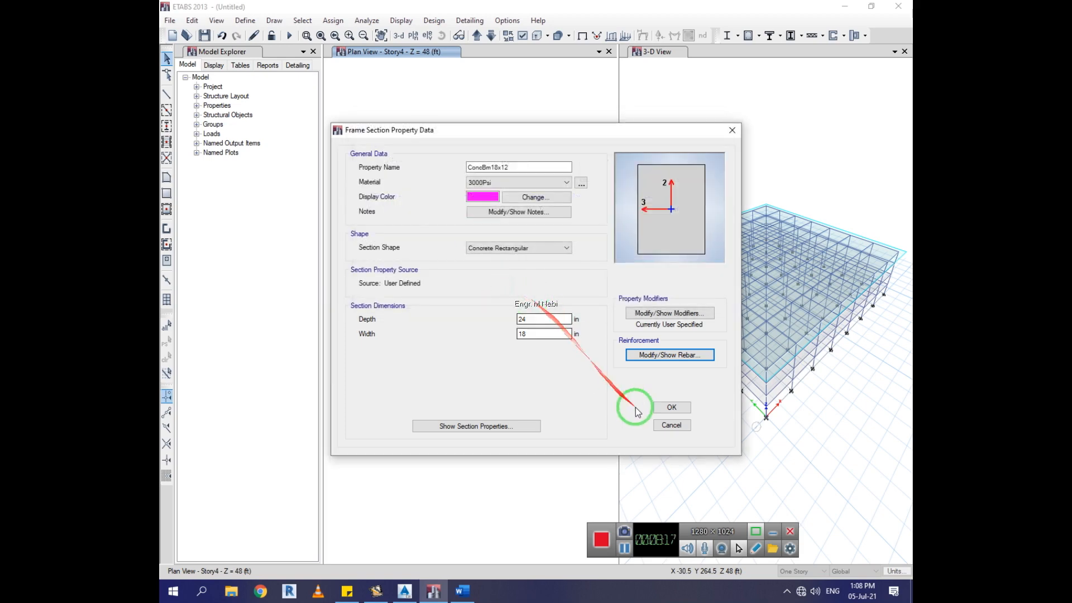
left_click(666, 412)
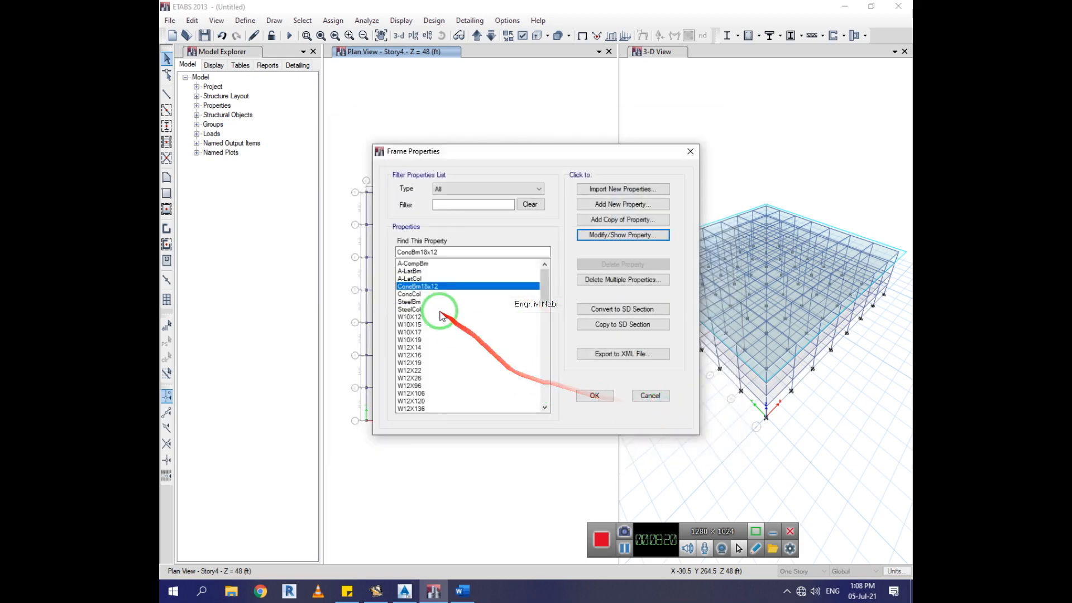
Step: Rename the ConcCol frame section as ConcCol12x12 and set its material to 3000Psi
left_click(439, 288)
left_click(415, 295)
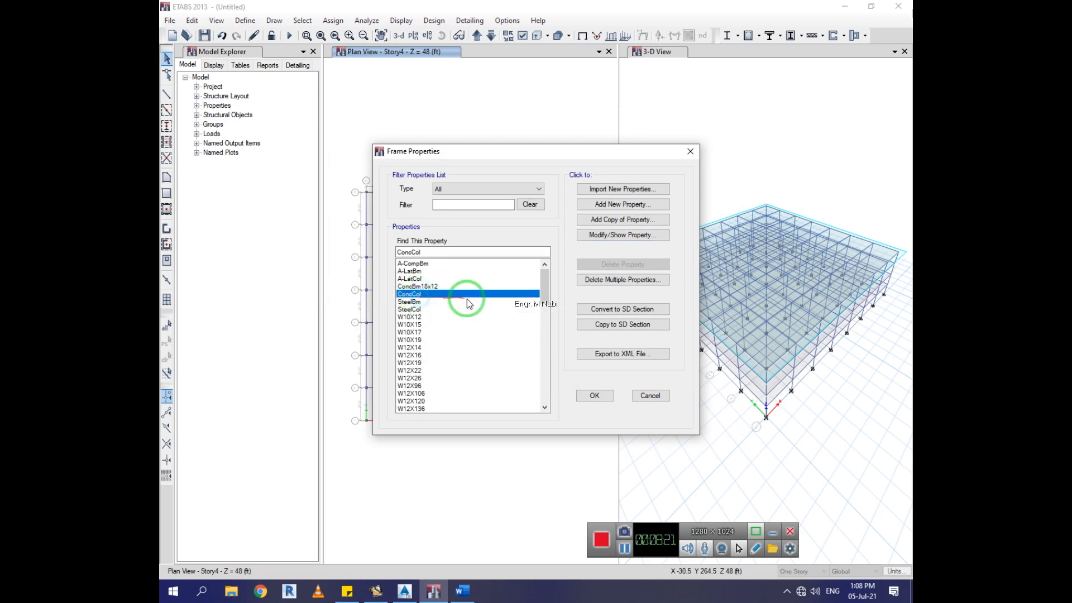
left_click(623, 235)
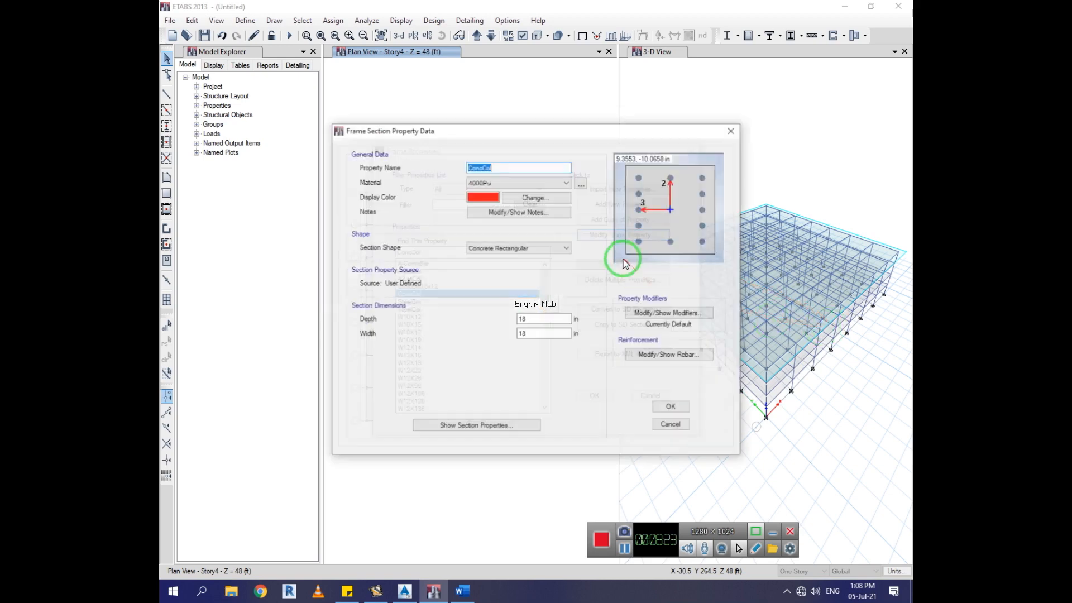
left_click(506, 168)
left_click_drag(512, 166, 424, 174)
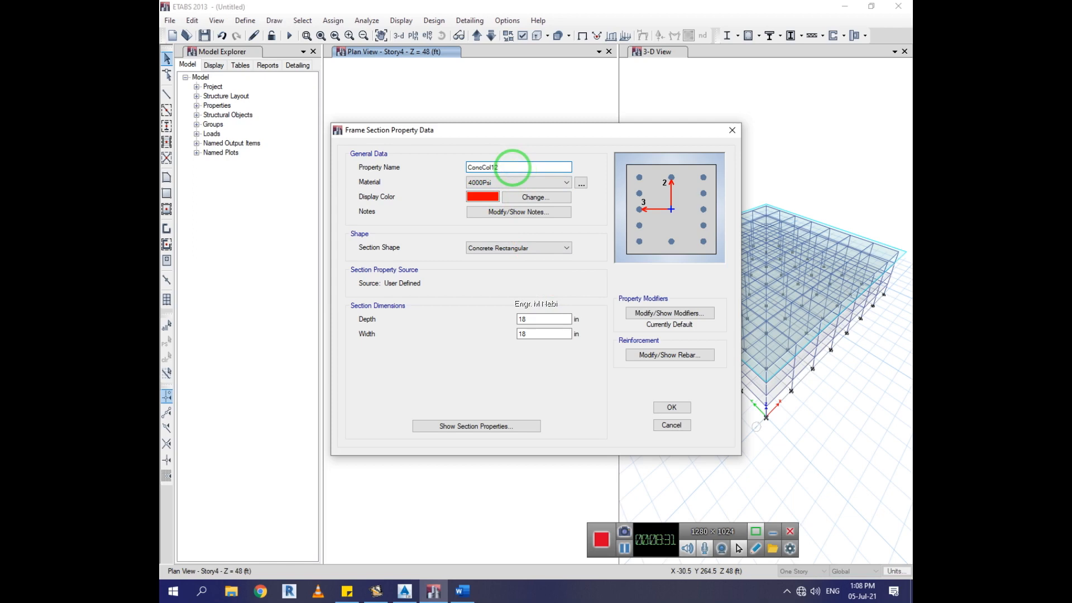
left_click(516, 182)
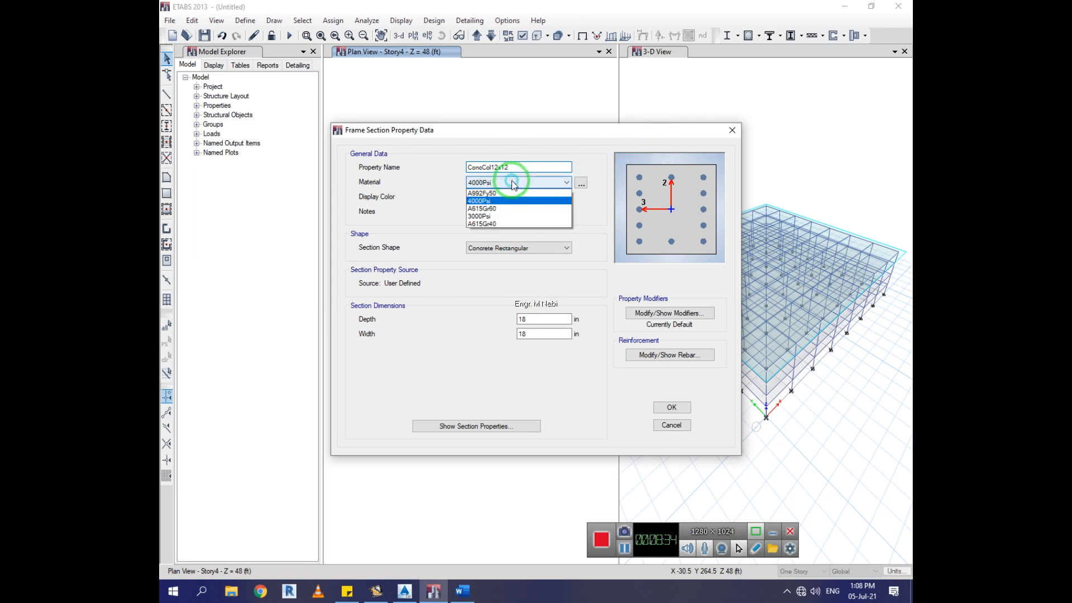
left_click(502, 216)
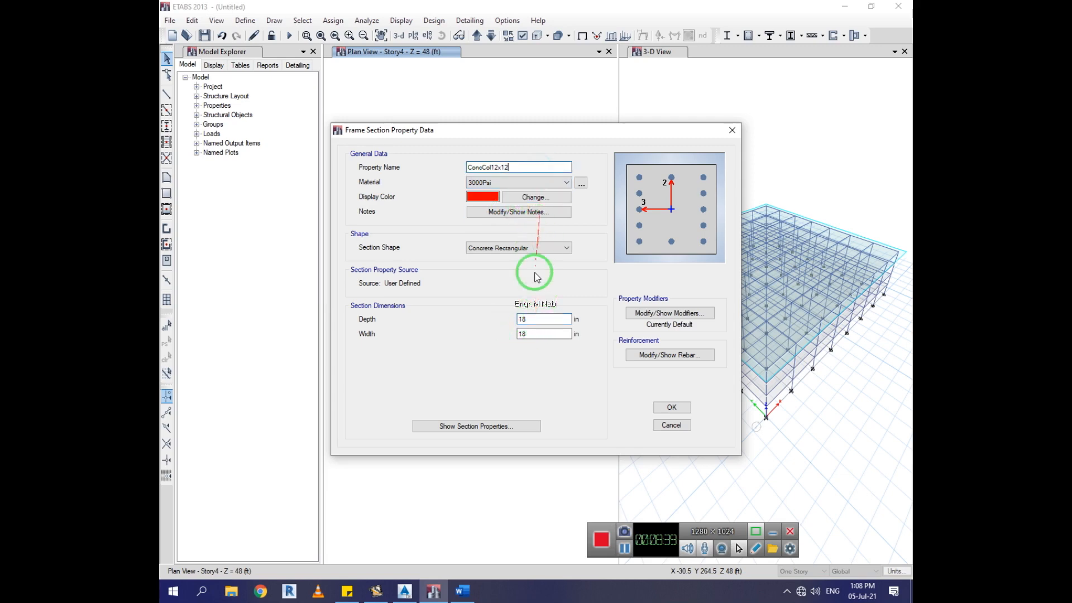
Step: Set the column section's depth and width to 12 in each
left_click_drag(537, 319, 464, 330)
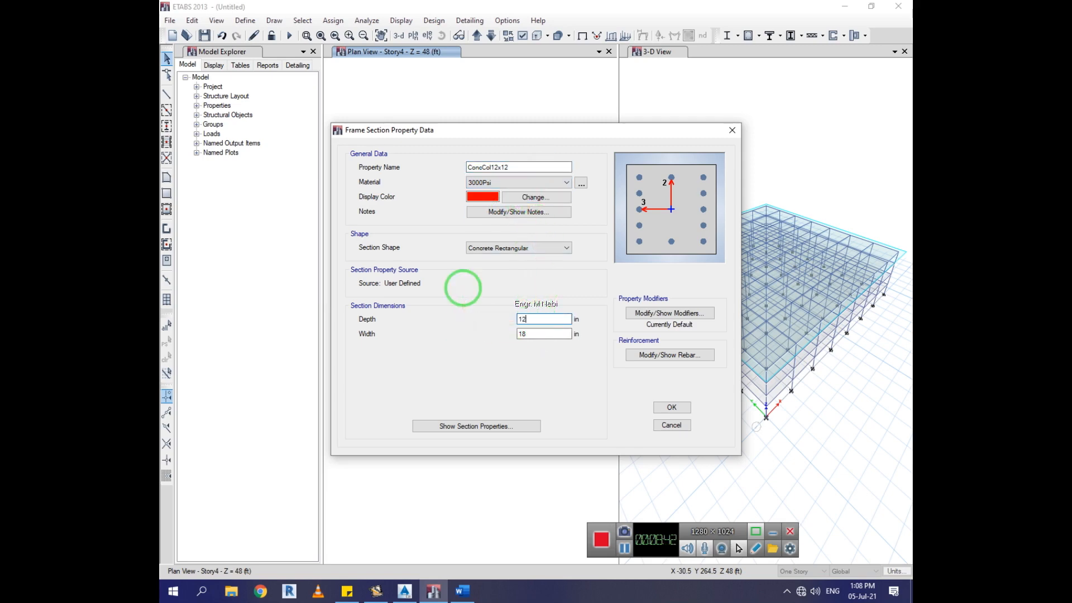
type("12")
key("Tab")
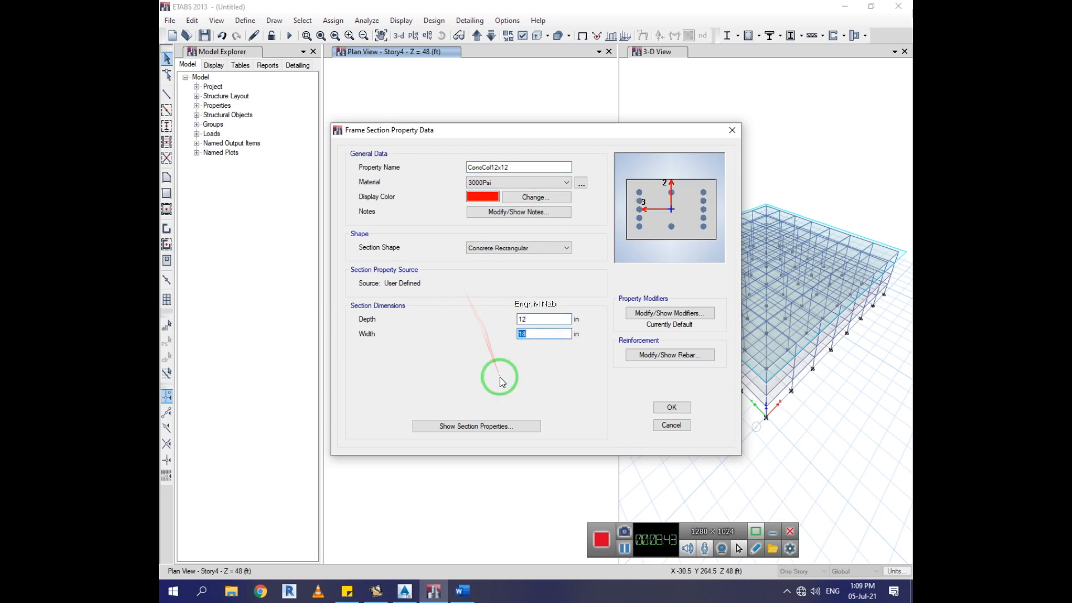
type("12")
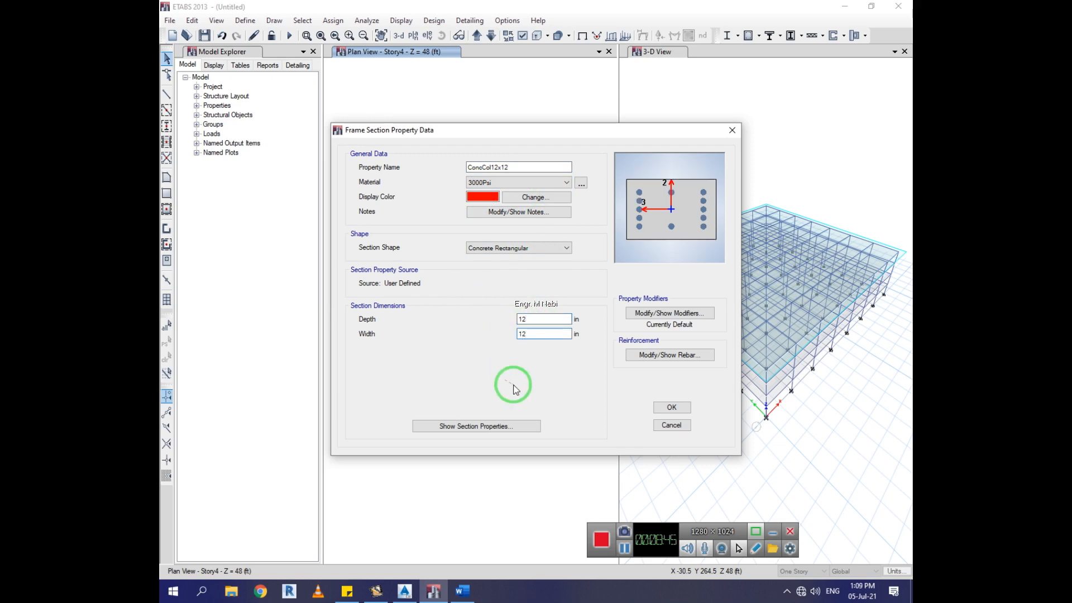
Step: Set the column section's moment of inertia modifiers about the 2 and 3 axes to .75
left_click(679, 311)
left_click(587, 278)
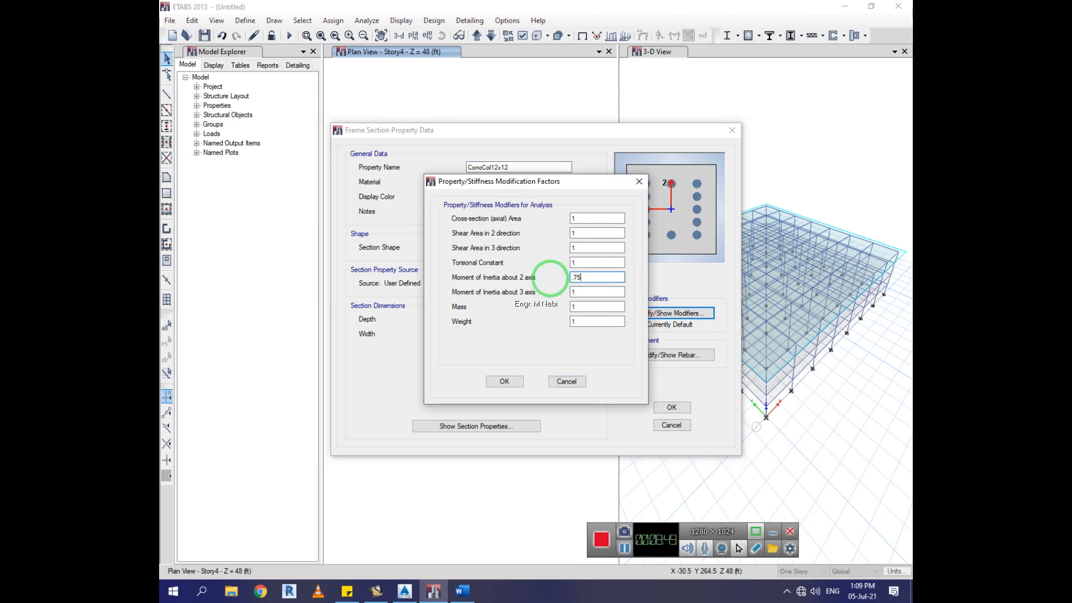
type(".75")
left_click(578, 292)
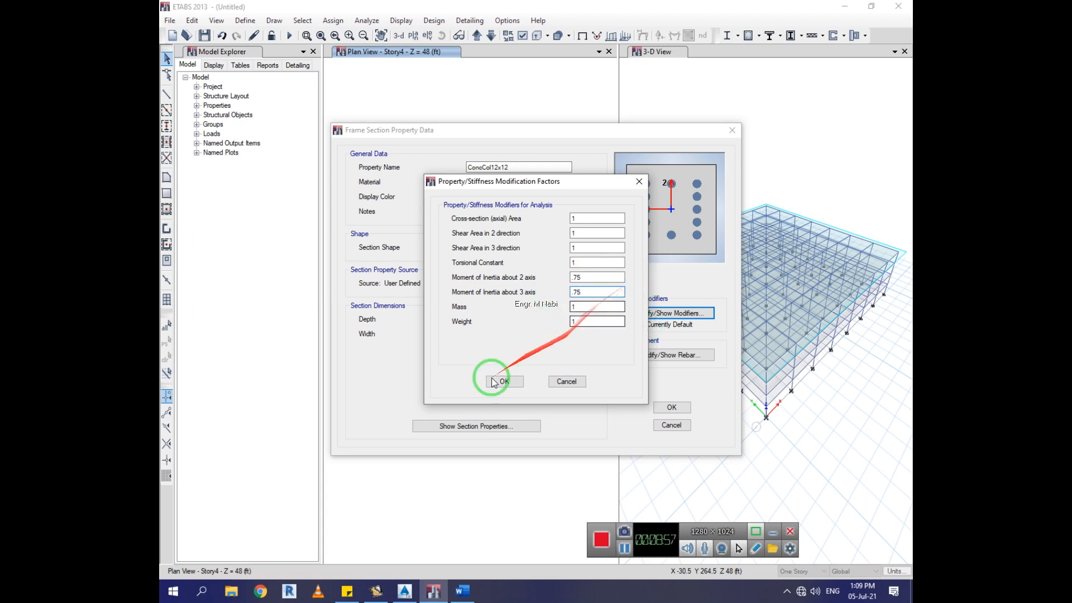
left_click(512, 380)
Step: Set the column's longitudinal and confinement bar materials to A615Gr40 and accept the frame section definitions
left_click(670, 355)
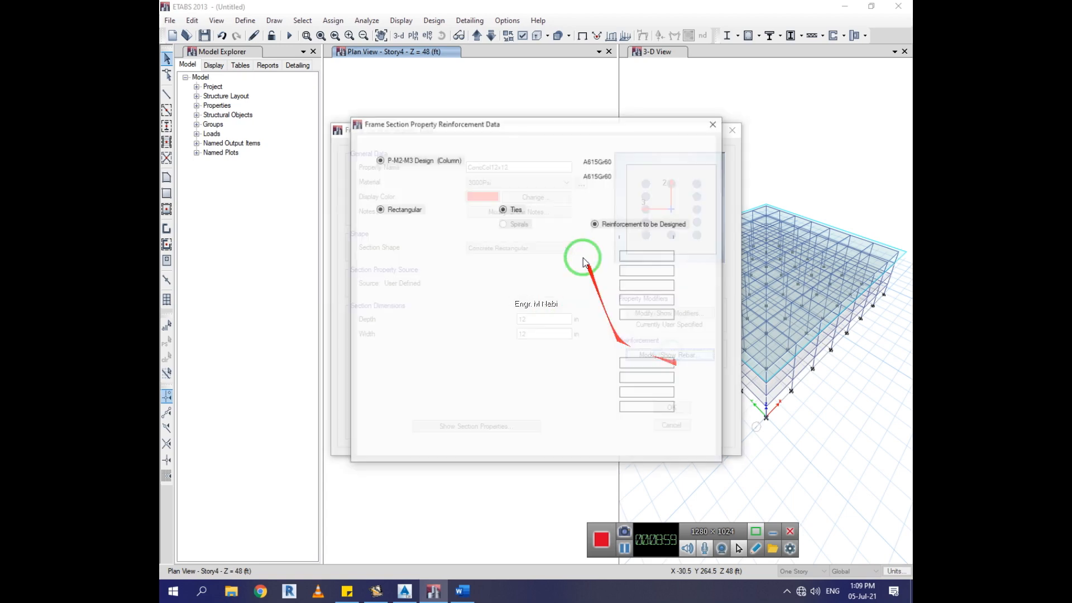
left_click(620, 161)
left_click(623, 179)
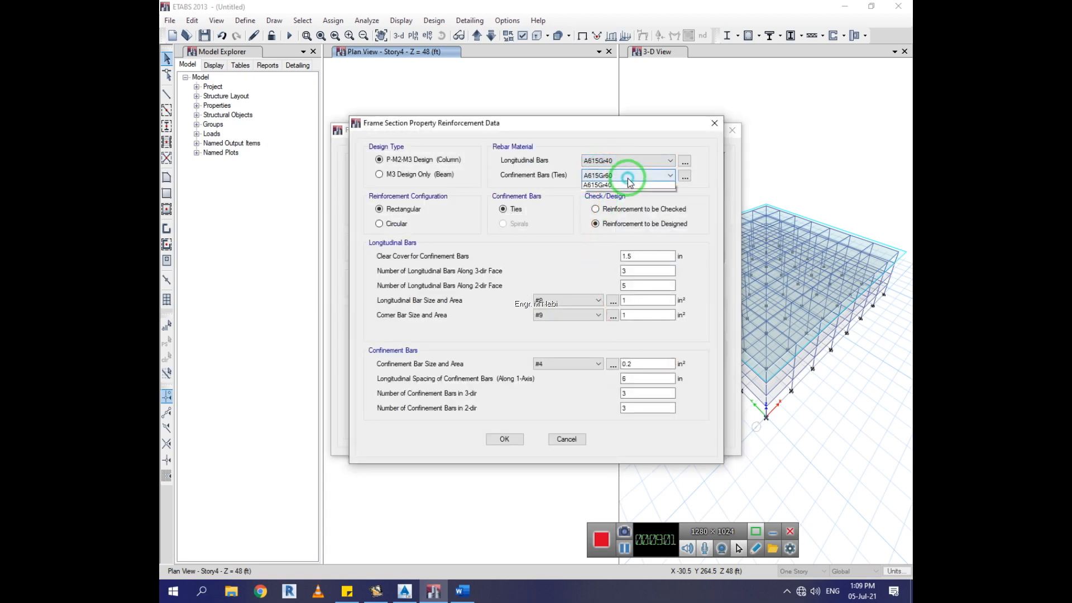
left_click(625, 174)
left_click(588, 194)
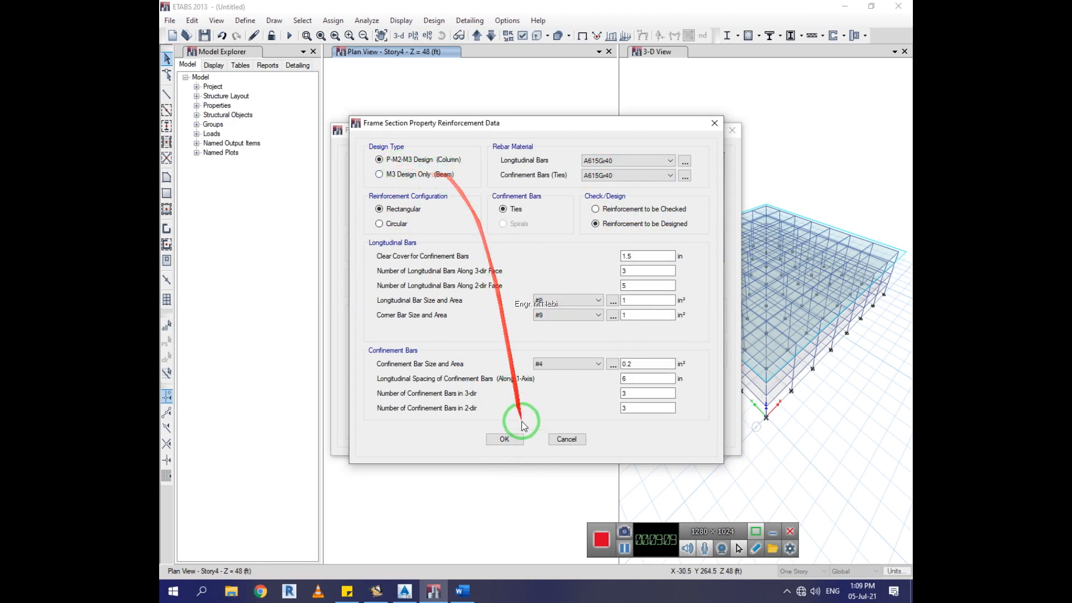
left_click(503, 439)
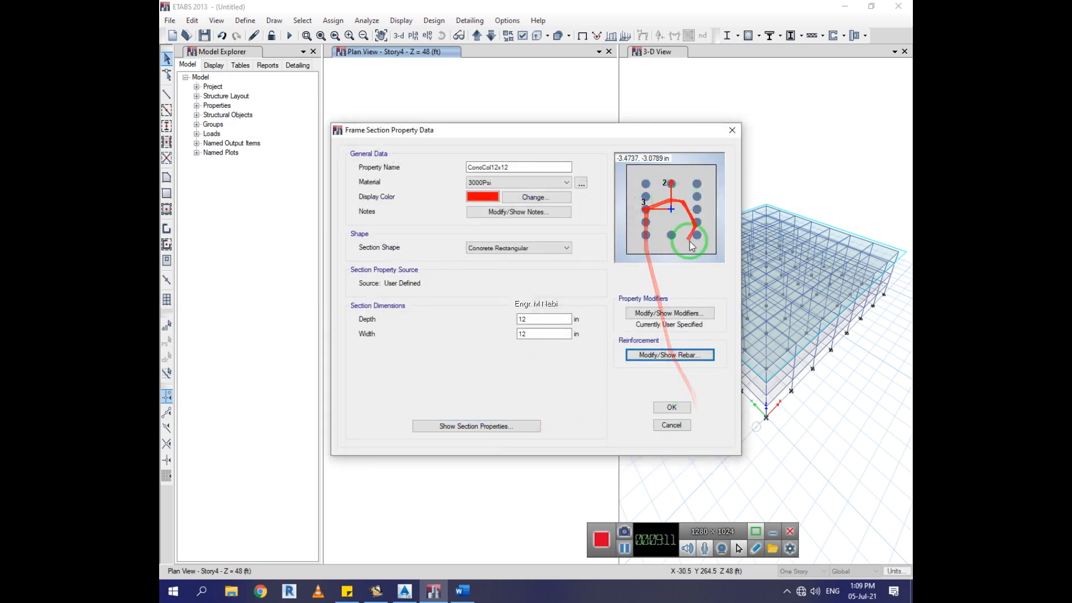
left_click(672, 407)
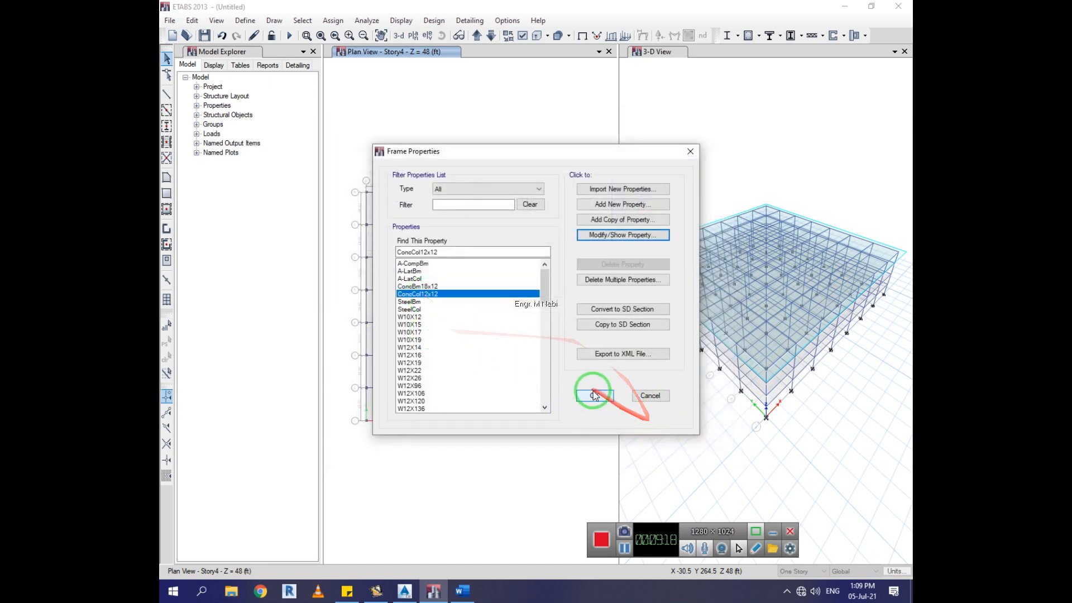
left_click(593, 395)
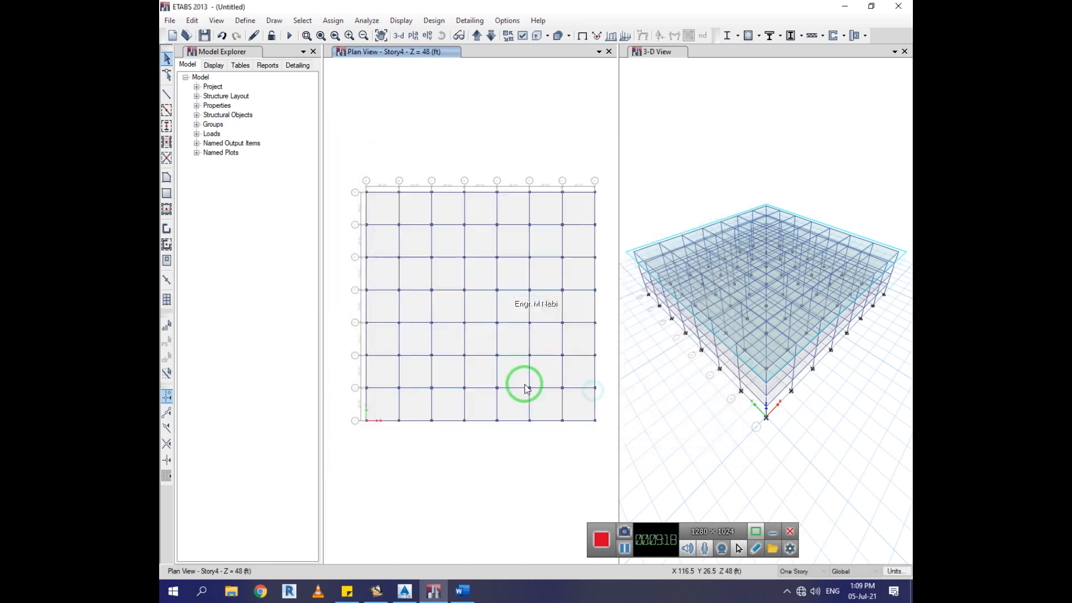
Step: Rename the Slab1 slab section as Slab16in and set its material to 3000Psi
left_click(247, 21)
left_click(281, 53)
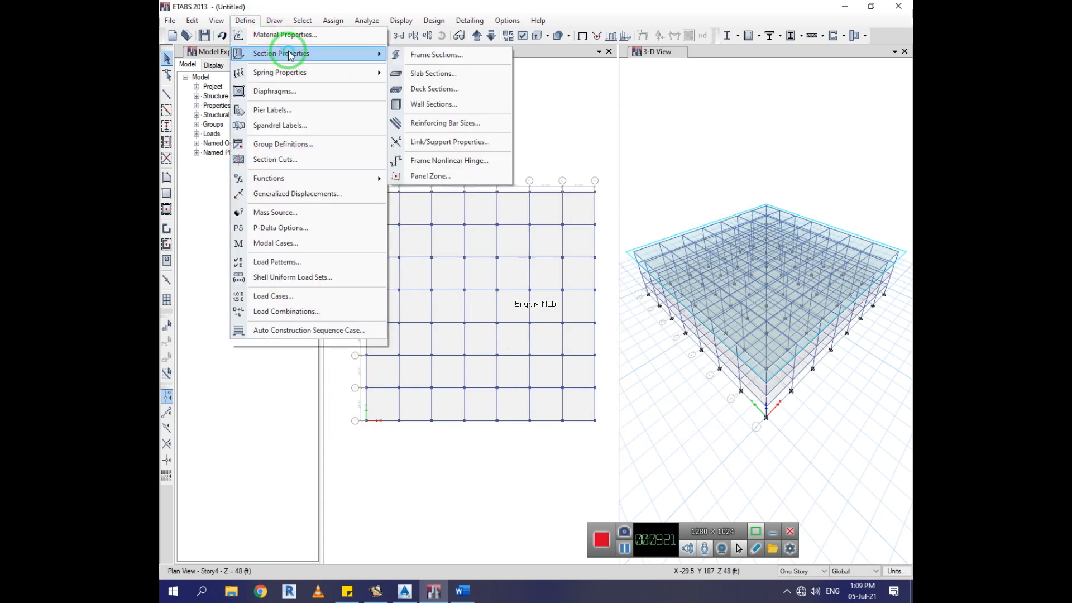
left_click(433, 73)
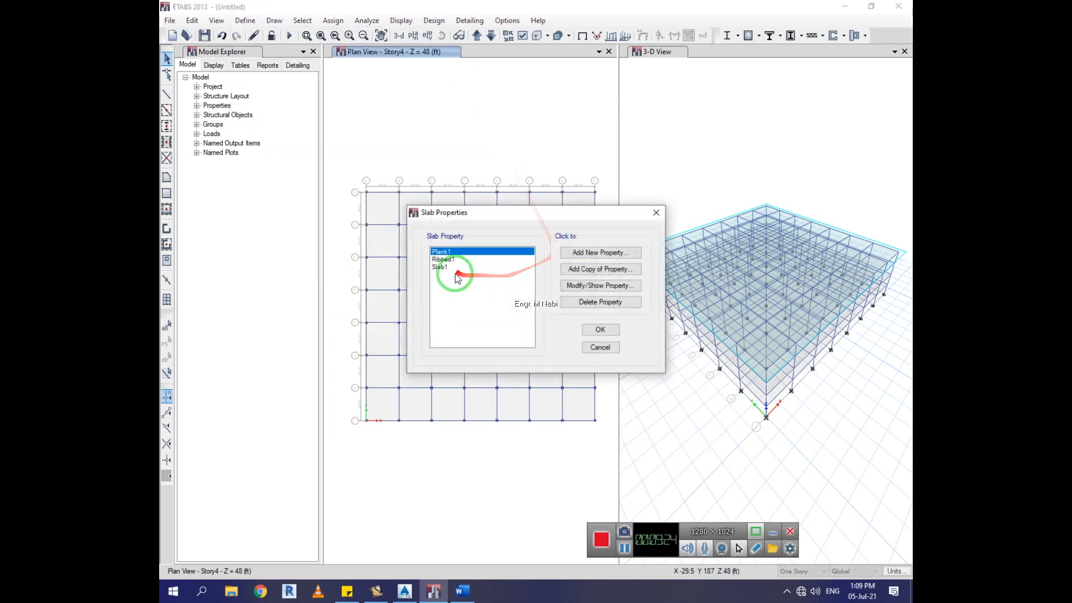
left_click(443, 267)
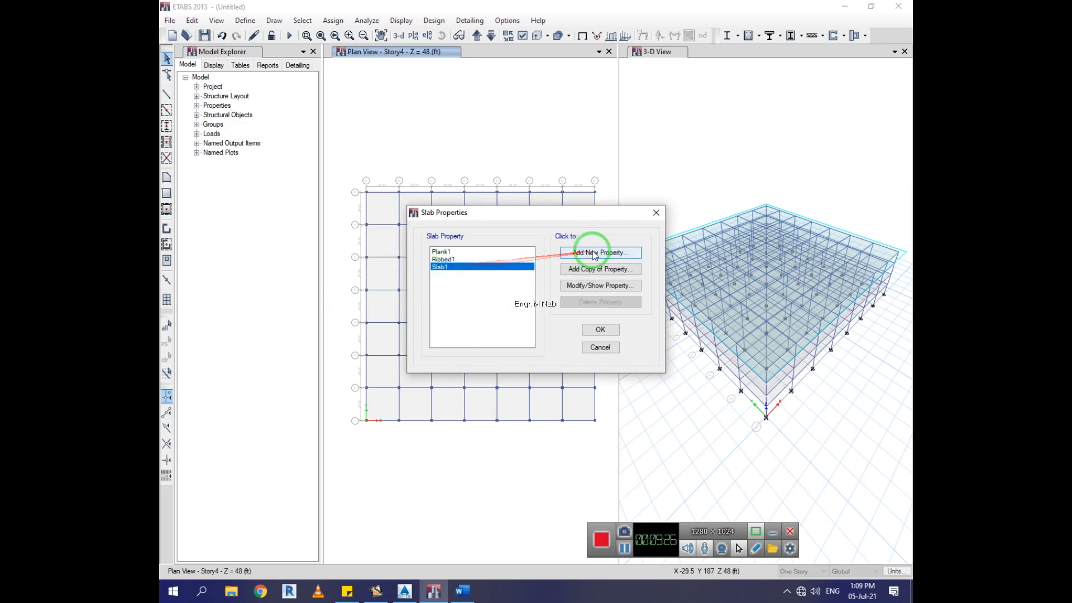
left_click(612, 286)
left_click(559, 178)
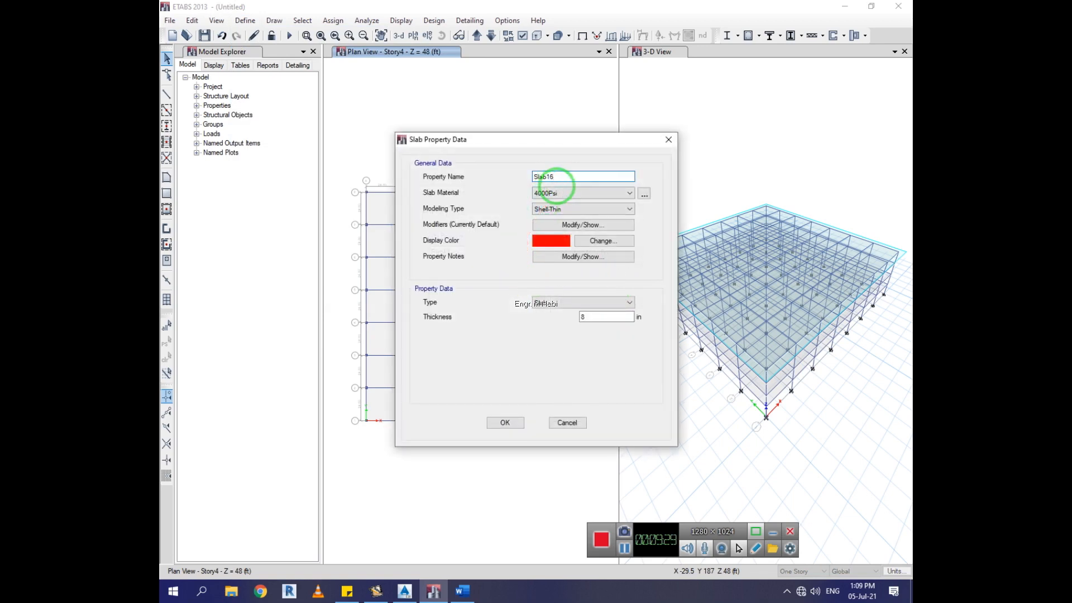
left_click(559, 192)
left_click(591, 209)
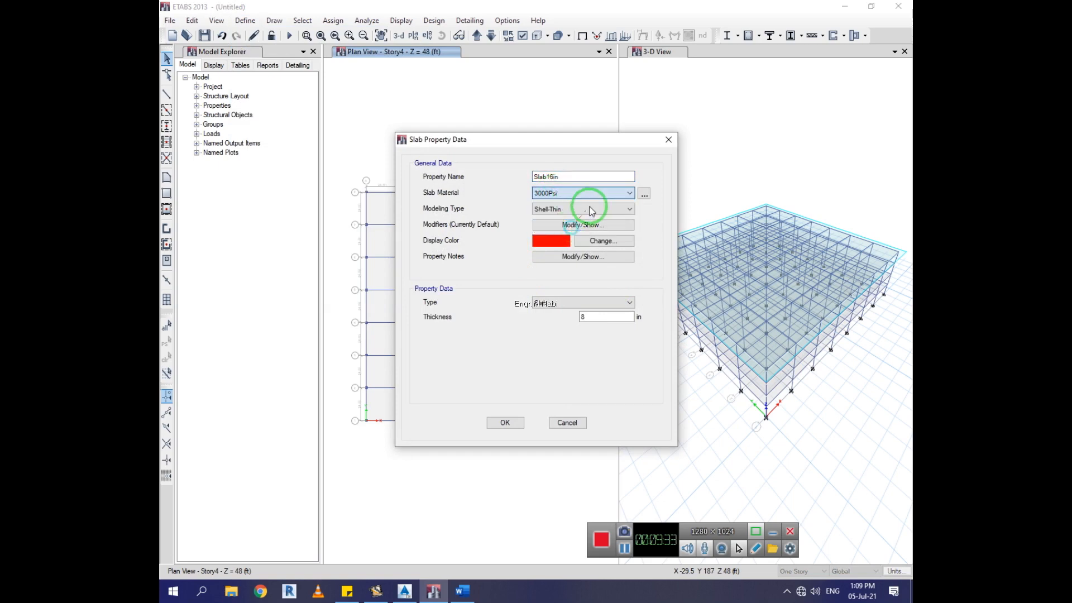
Step: Set the slab section's thickness to 6 in and accept the slab definitions
left_click(599, 259)
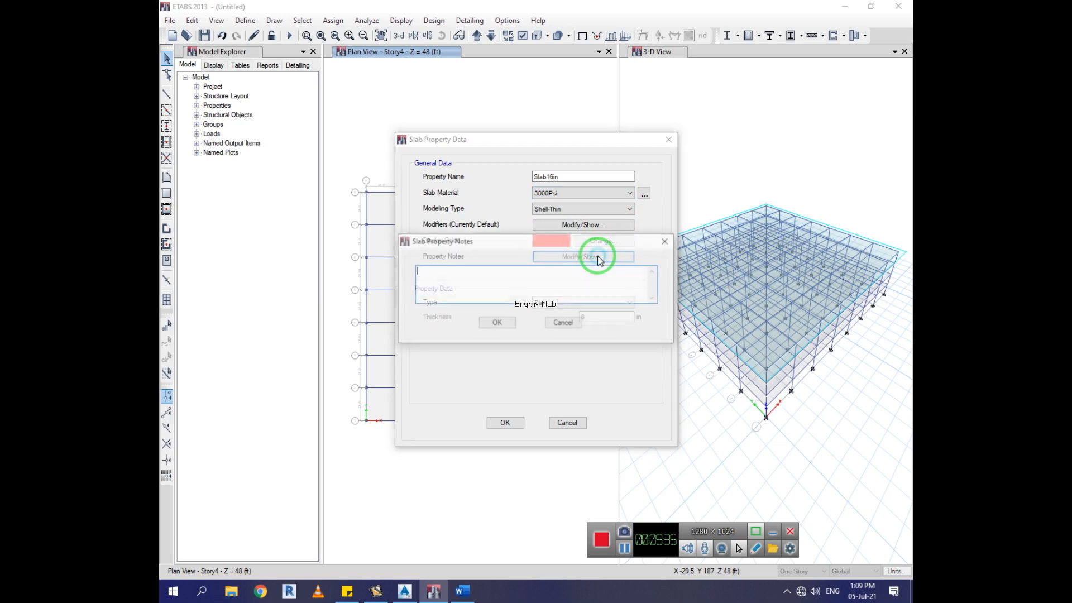
left_click(558, 318)
left_click_drag(587, 316, 565, 316)
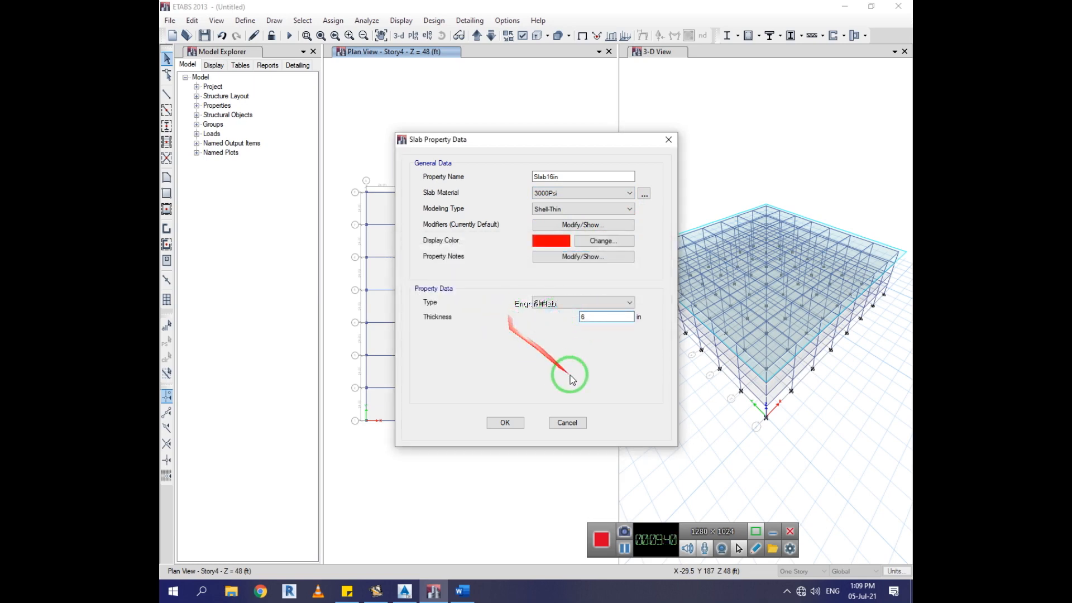
left_click(502, 423)
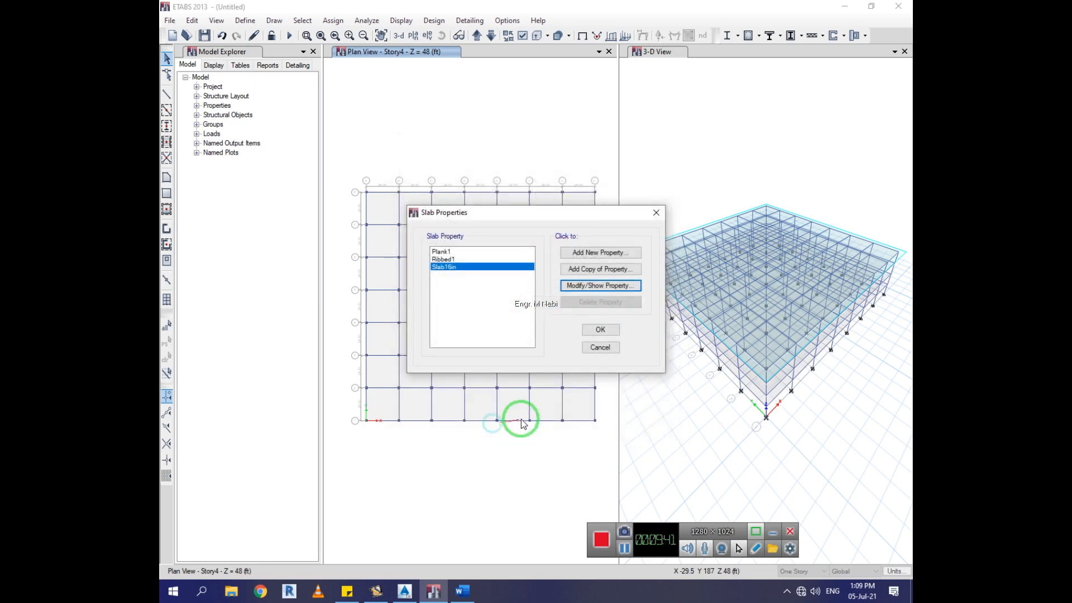
left_click(600, 331)
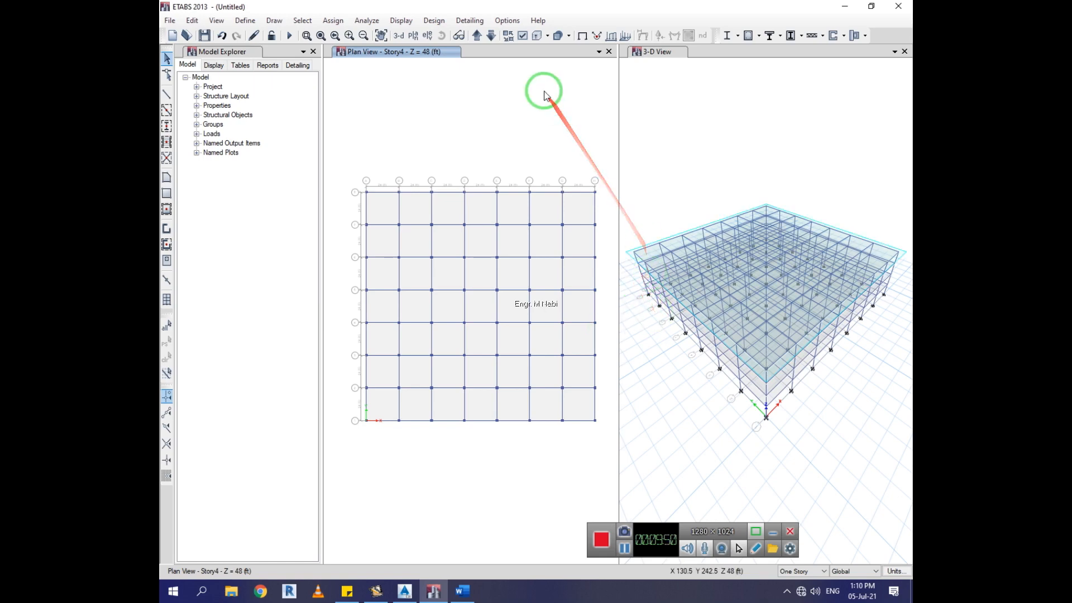
Step: Select all frames in the model that have the ConcCol12x12 section property
left_click(304, 23)
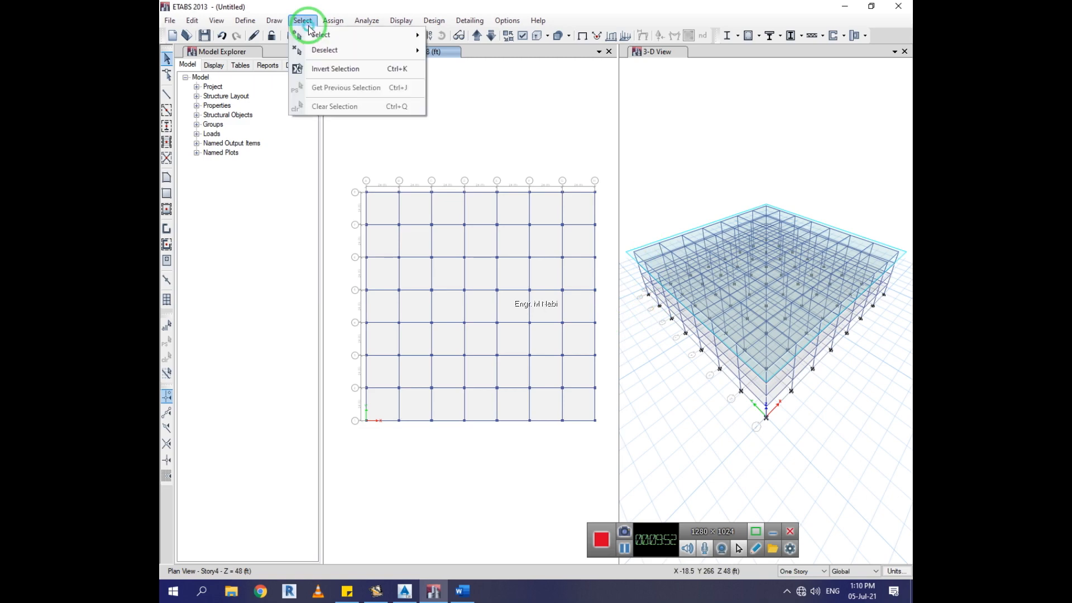
mouse_move(343, 38)
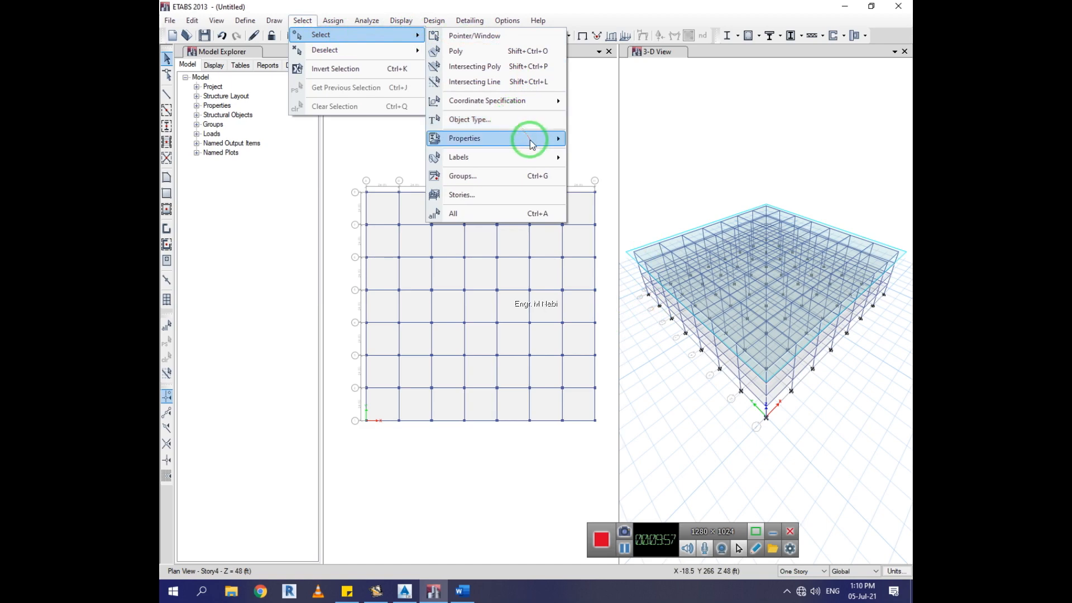
mouse_move(532, 145)
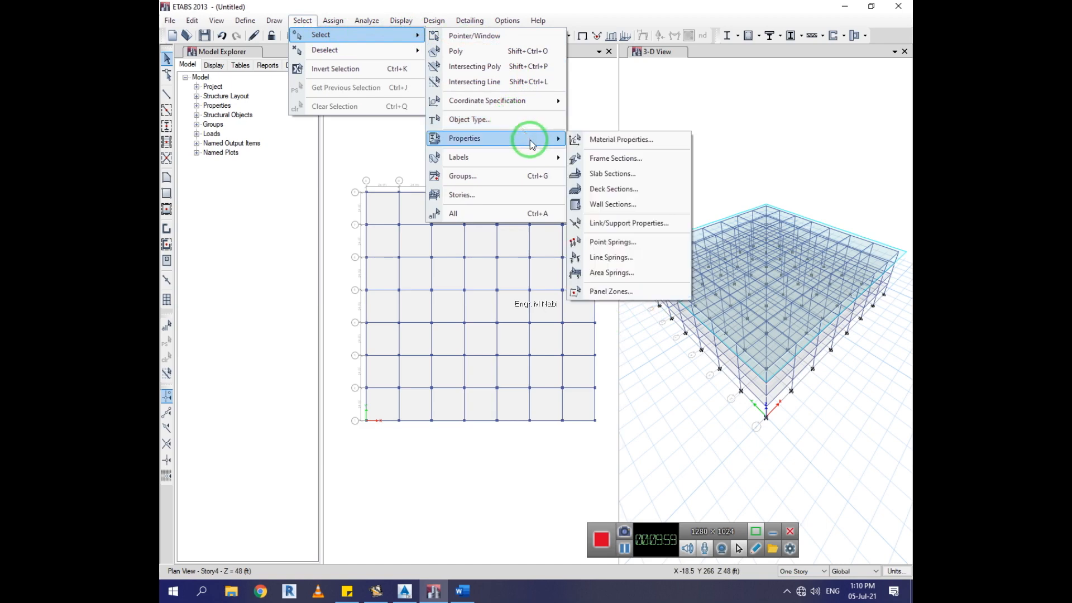
left_click(636, 166)
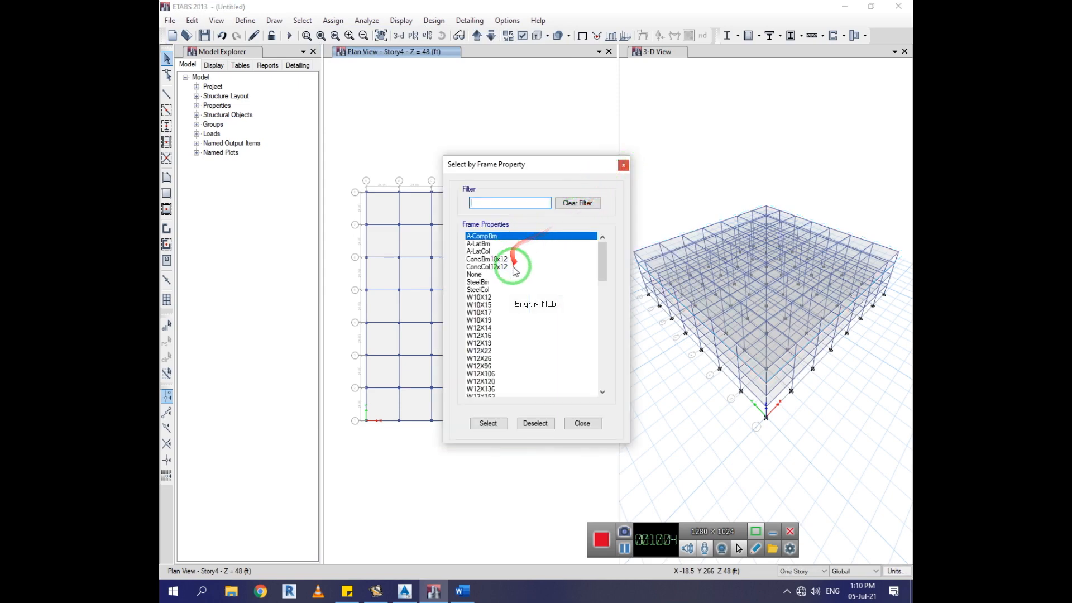
left_click(505, 267)
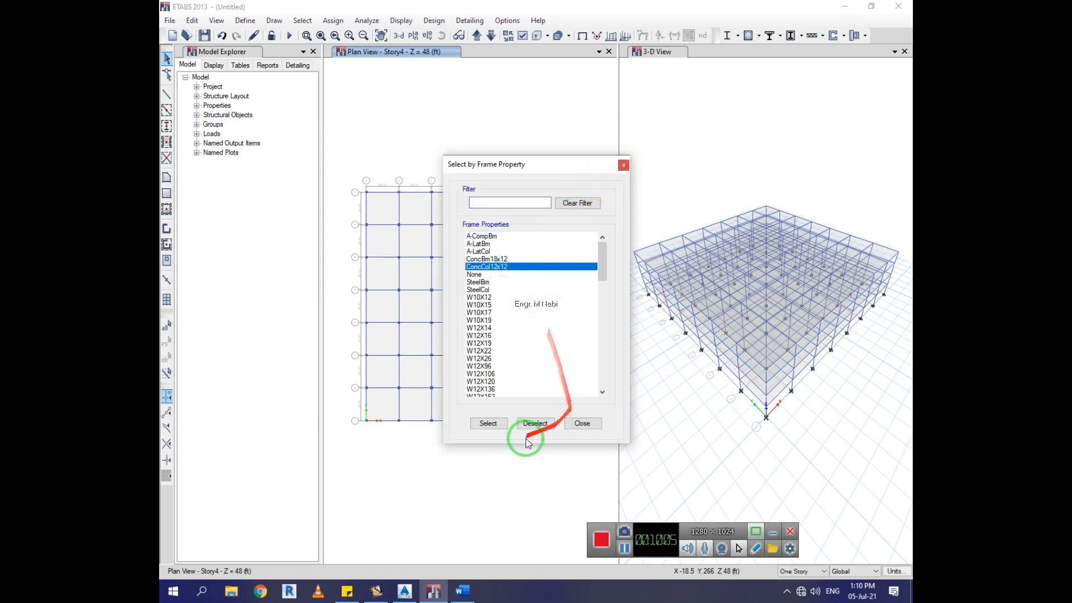
left_click(489, 425)
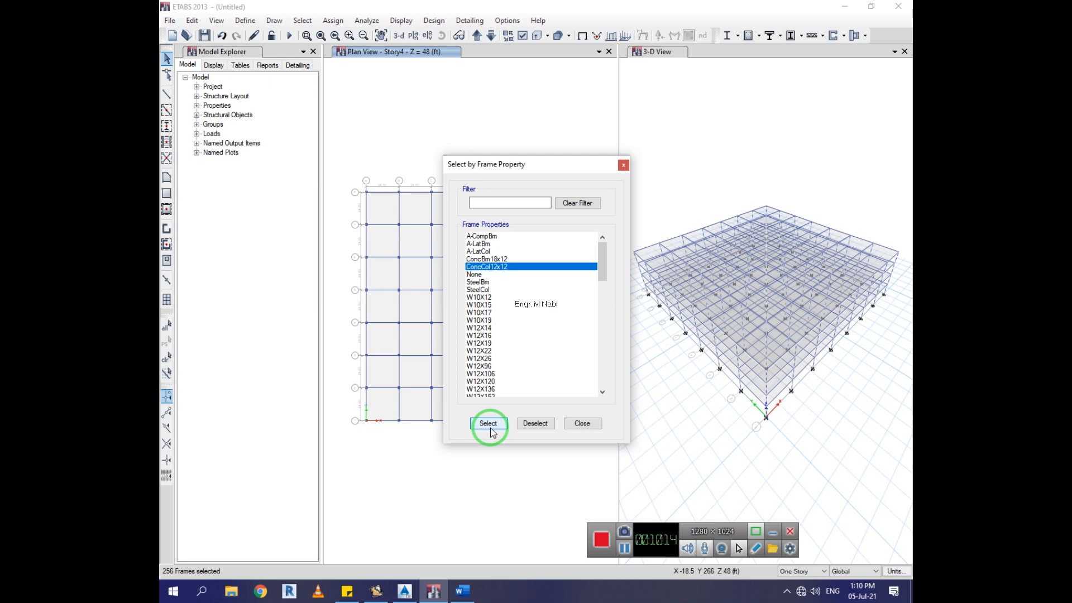
left_click(583, 423)
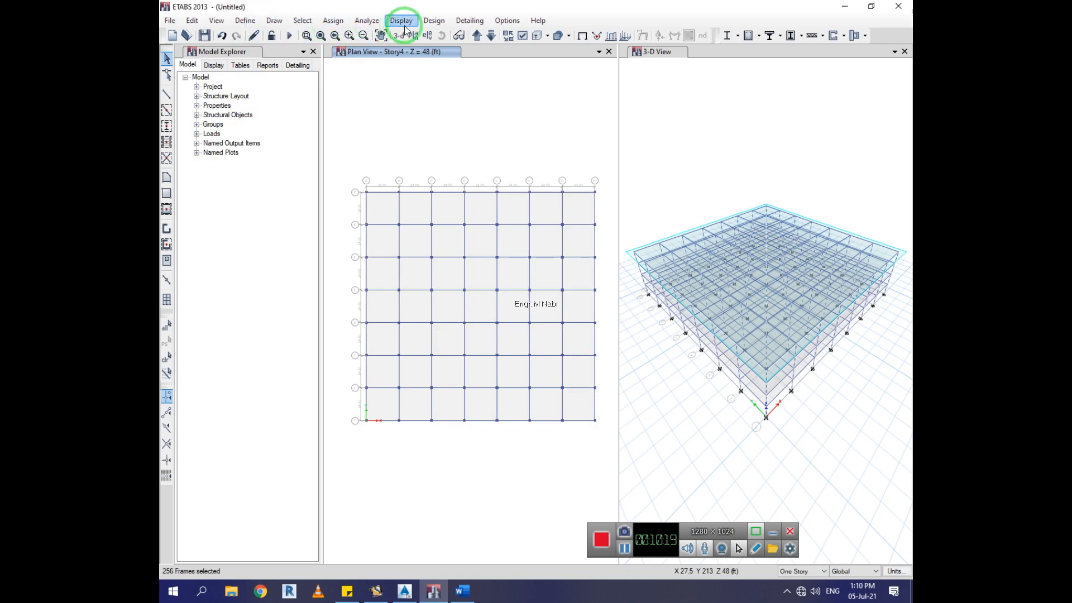
Step: Assign the ConcCol12x12 section property to the selected column frames
left_click(333, 21)
mouse_move(372, 53)
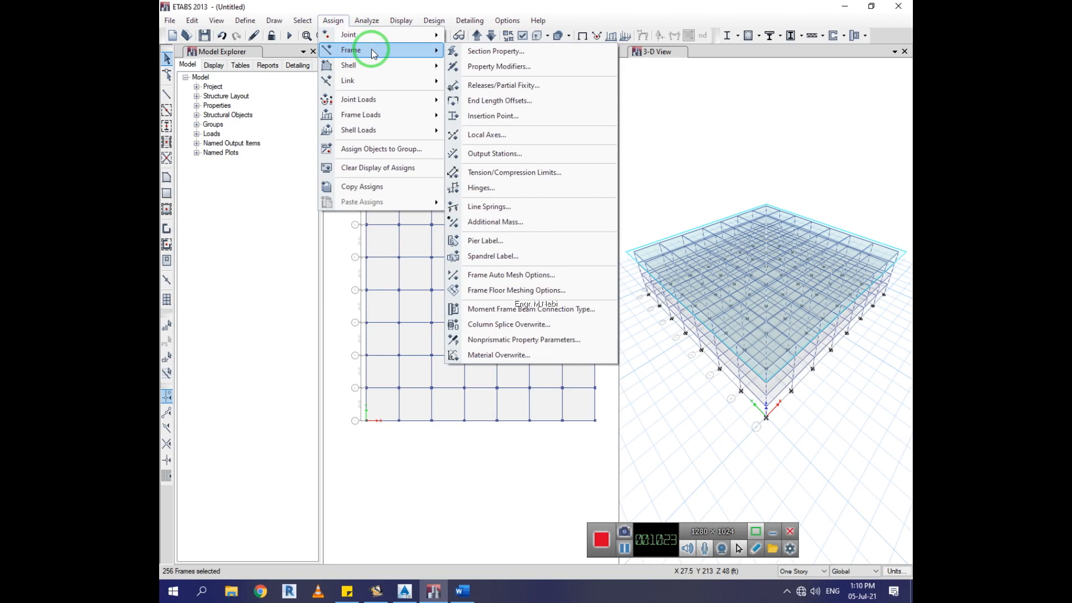
left_click(491, 51)
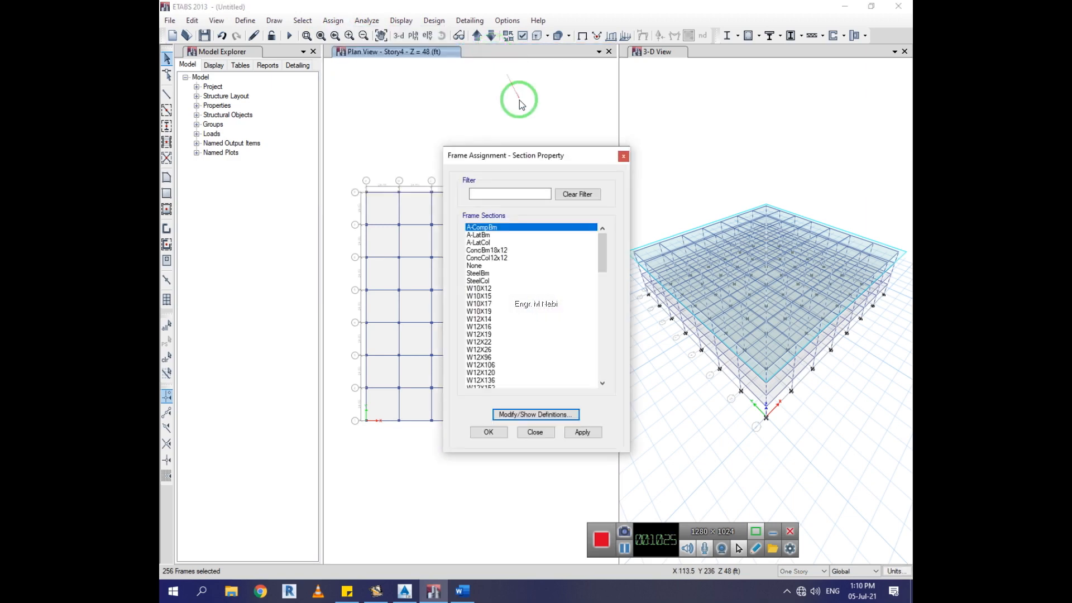
left_click(496, 250)
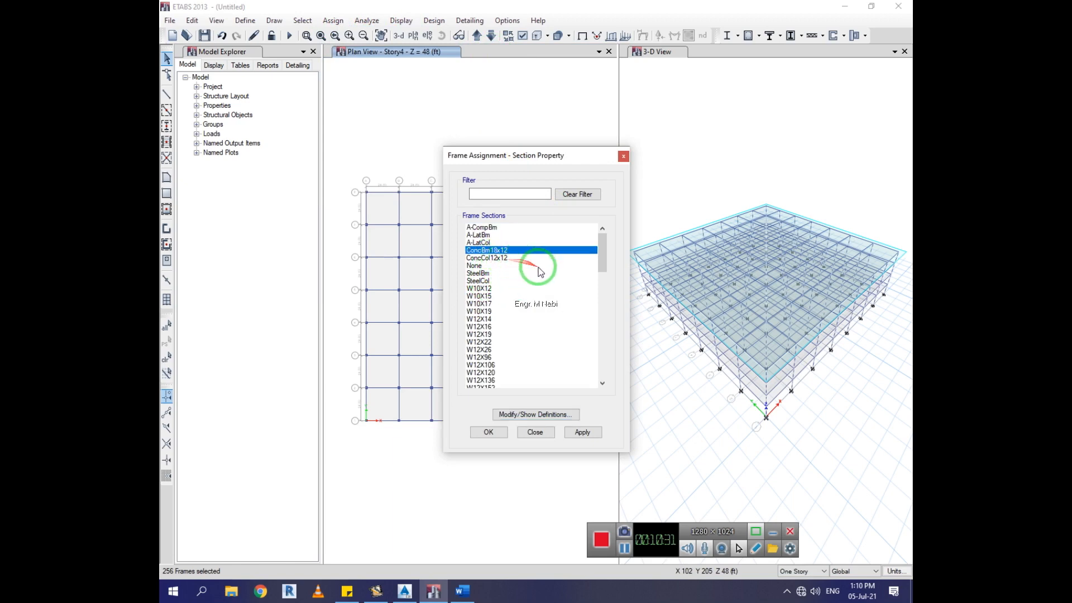
left_click(500, 258)
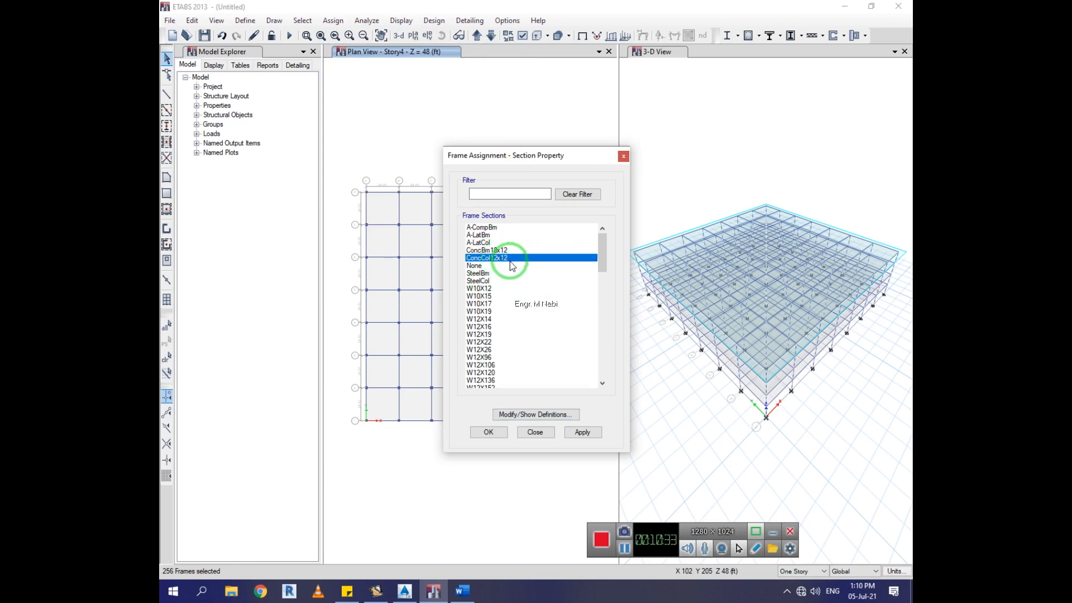
left_click(583, 432)
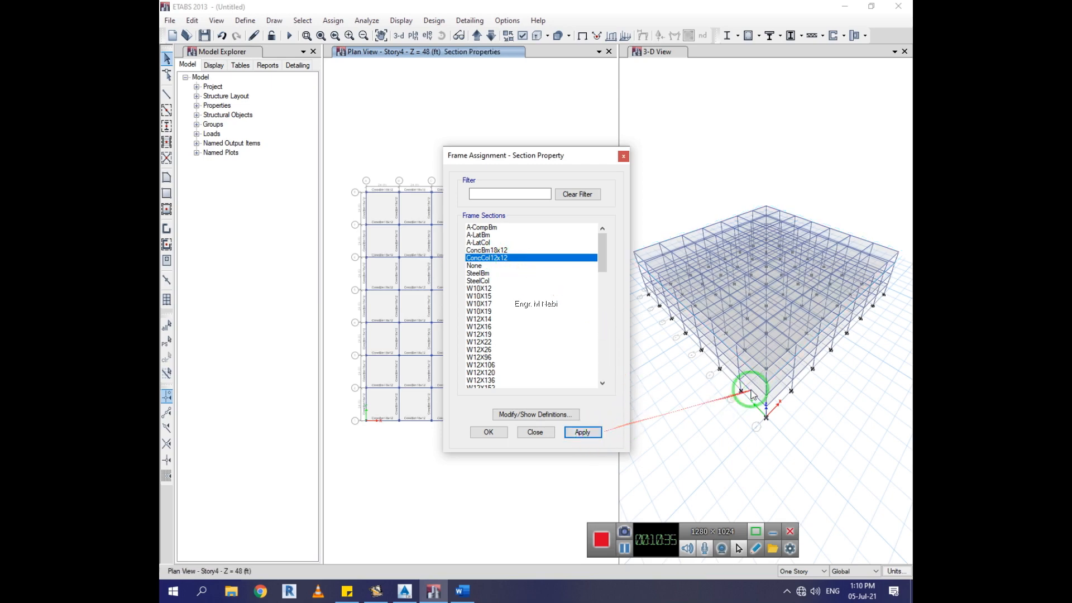
left_click(488, 432)
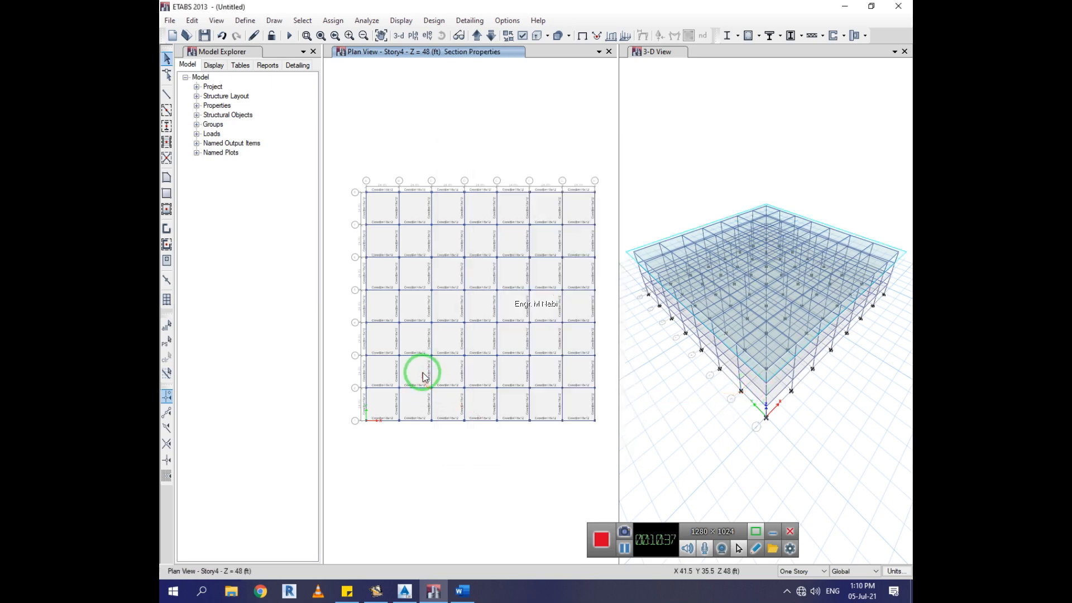
Step: Examine the beam section labels in plan and the object information of a slab, a corner joint and an edge beam in 3D
scroll(425, 374, "up", 10)
scroll(497, 350, "down", 10)
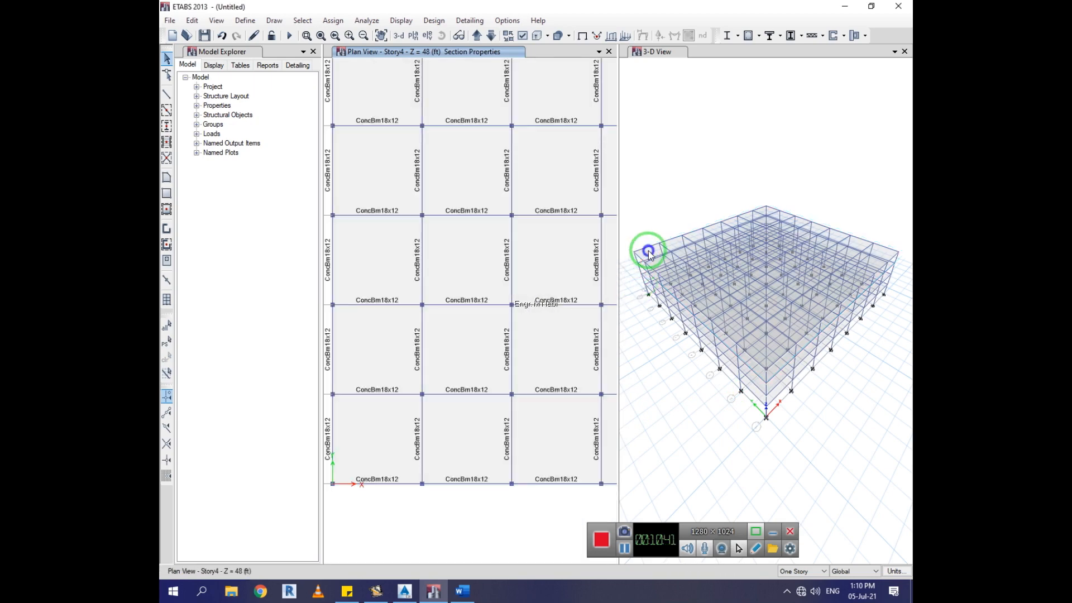
right_click(649, 252)
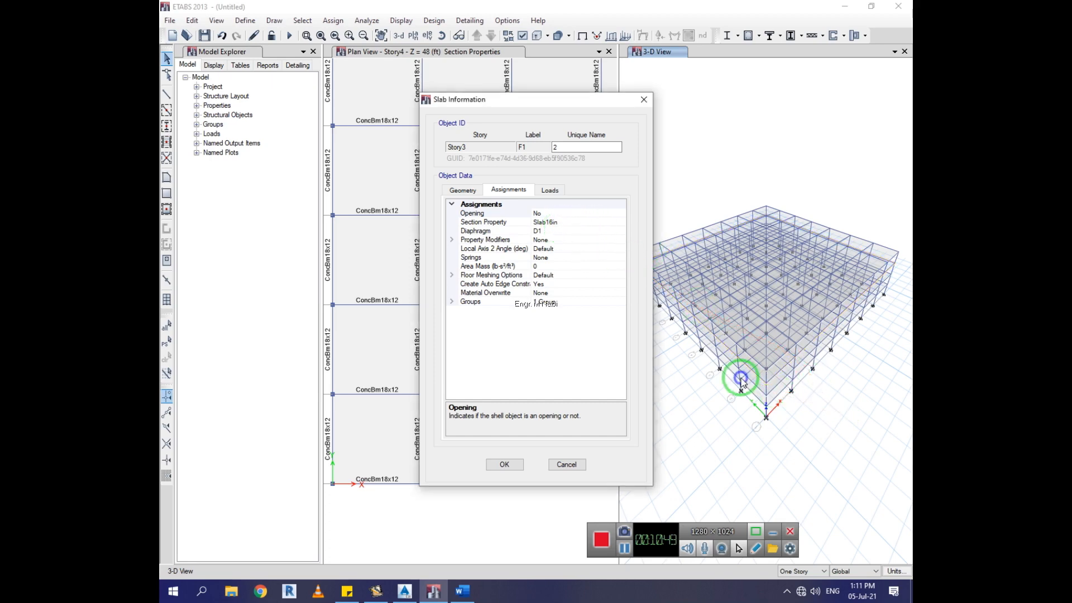
left_click(644, 100)
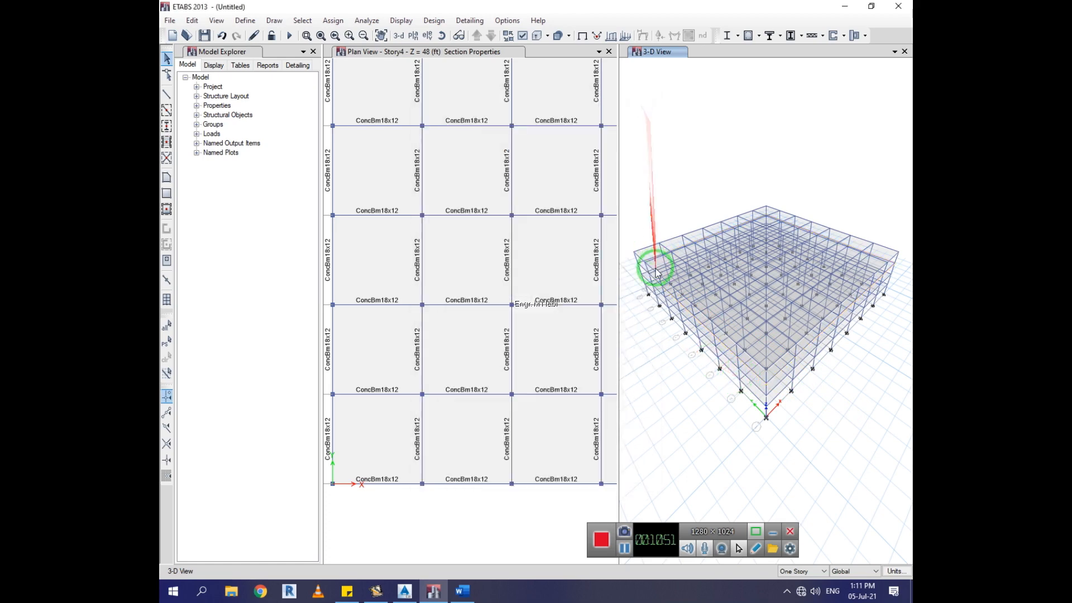
right_click(641, 258)
left_click(488, 194)
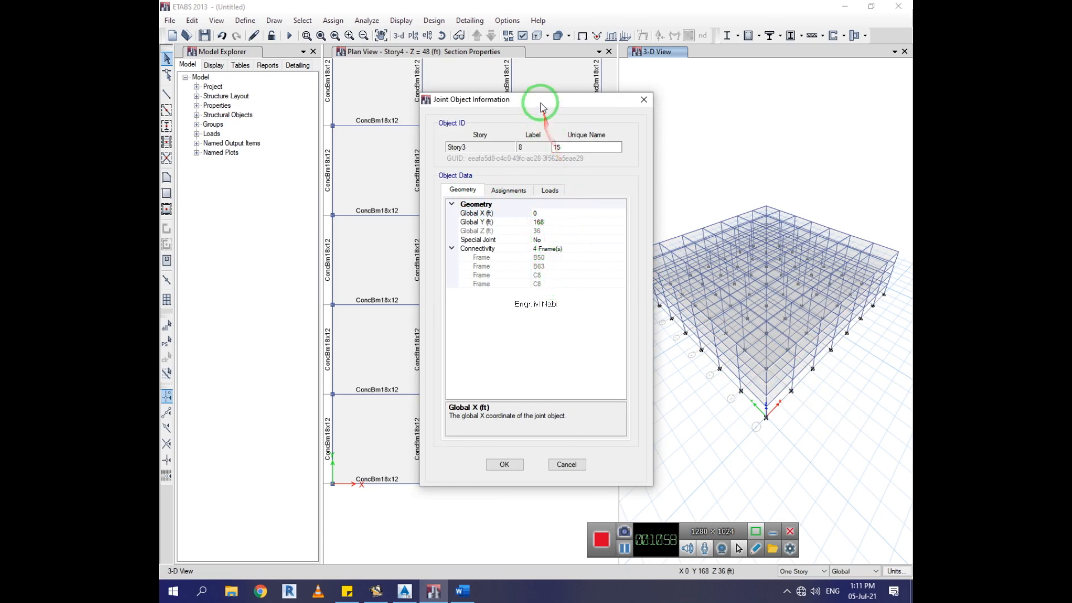
left_click_drag(539, 100, 471, 98)
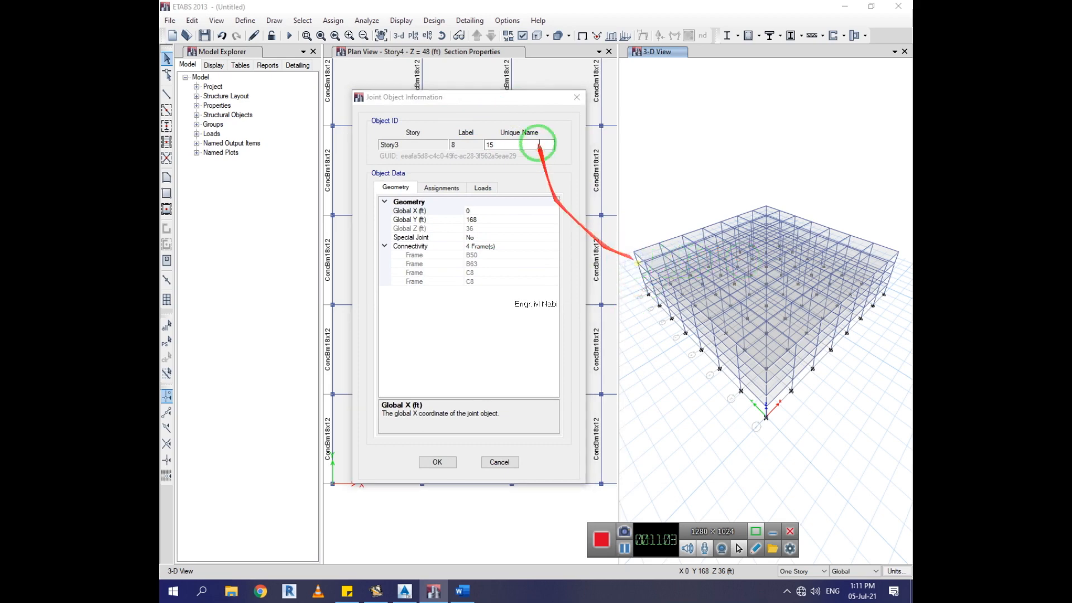
left_click(577, 98)
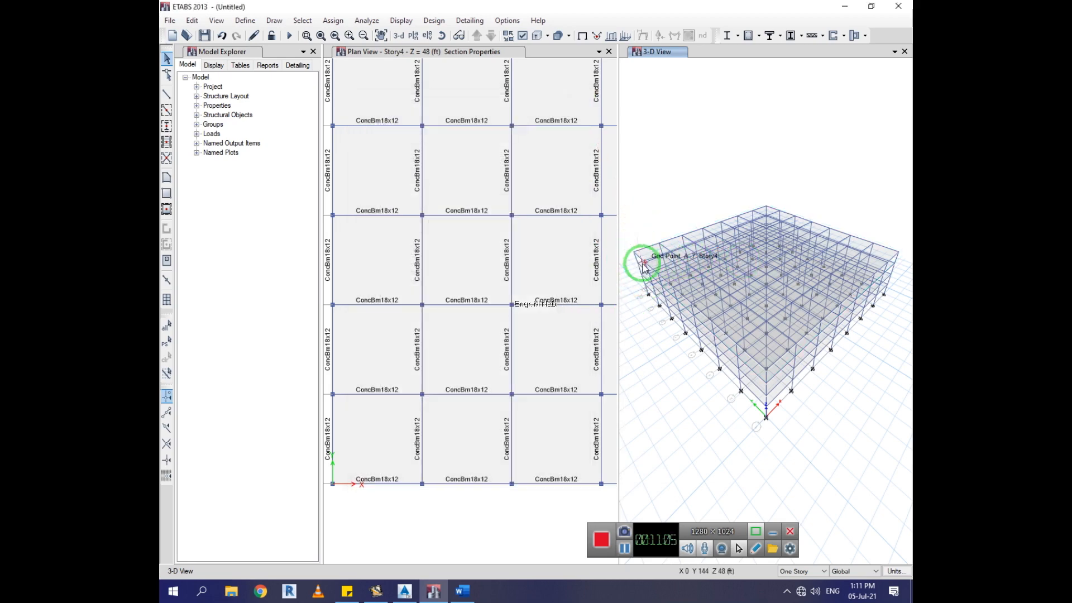
right_click(642, 264)
left_click_drag(569, 104, 525, 105)
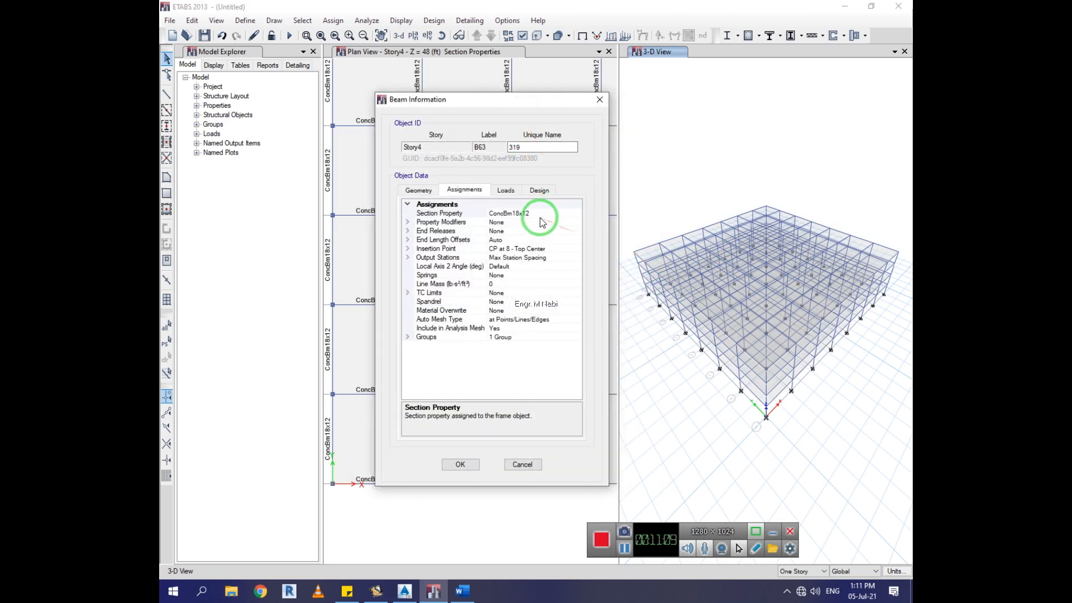
left_click(600, 100)
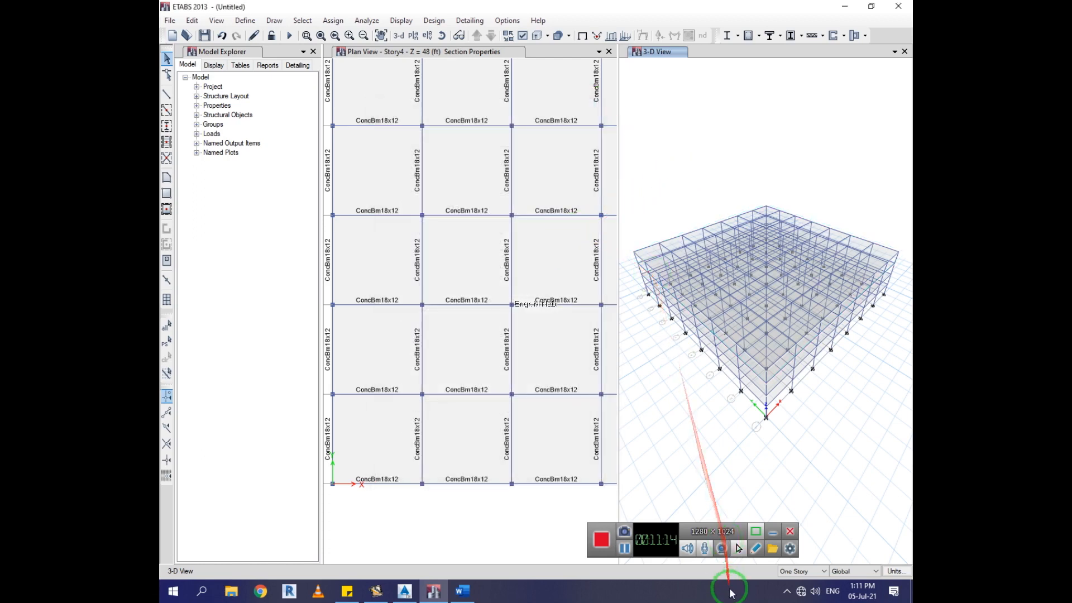
left_click(797, 572)
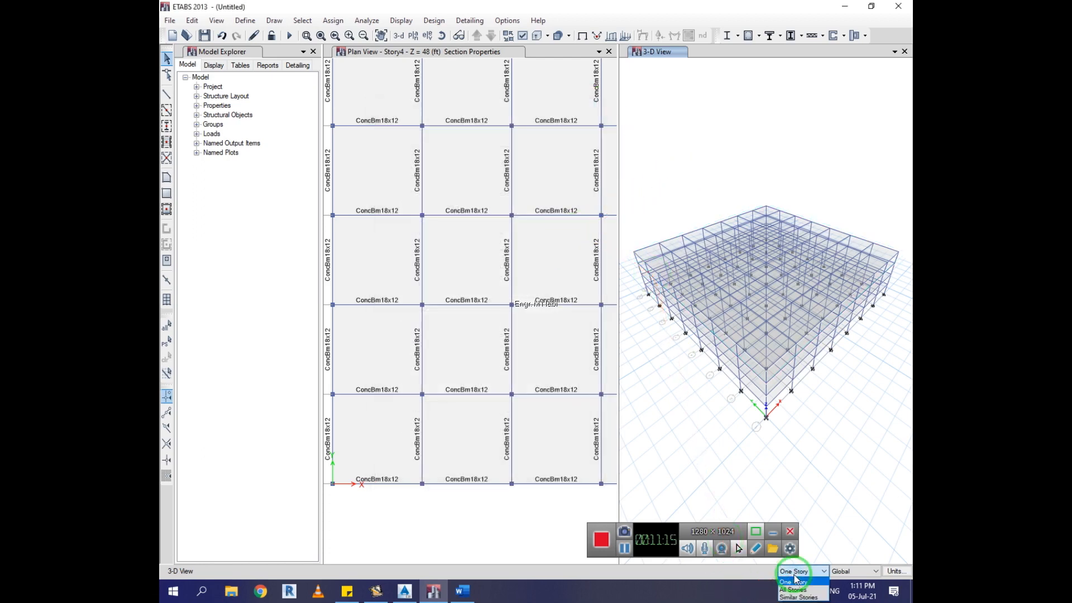
left_click(795, 580)
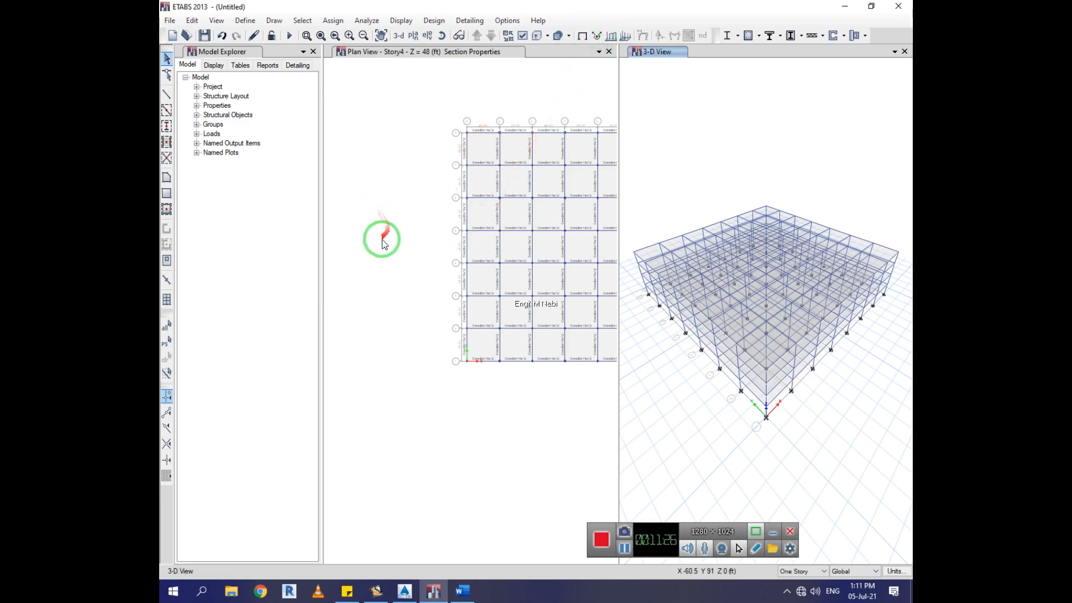
scroll(383, 243, "down", 5)
scroll(405, 229, "up", 3)
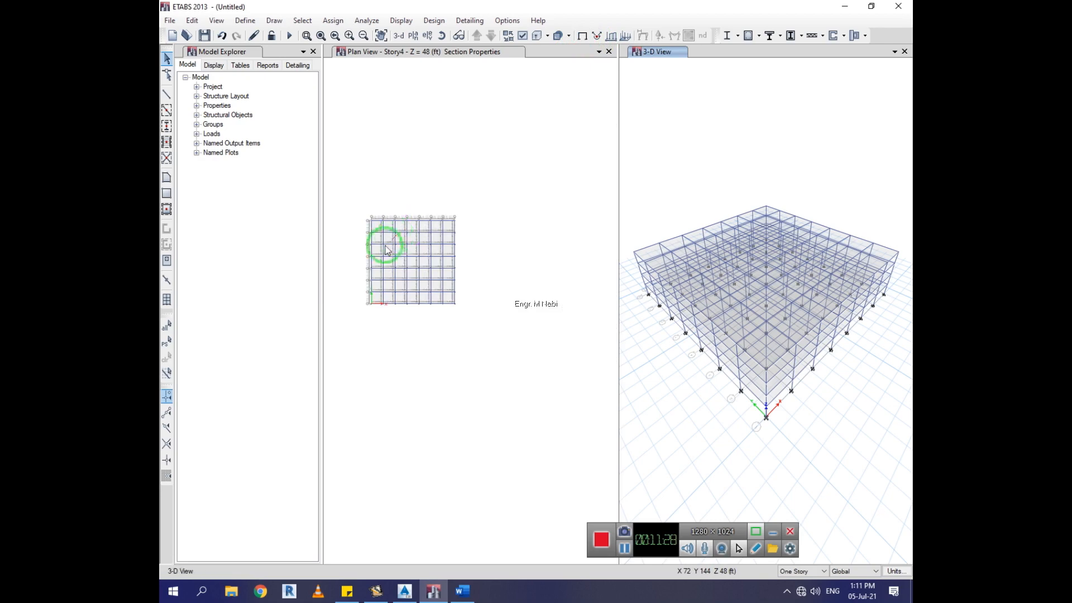
scroll(385, 249, "up", 3)
scroll(369, 250, "down", 1)
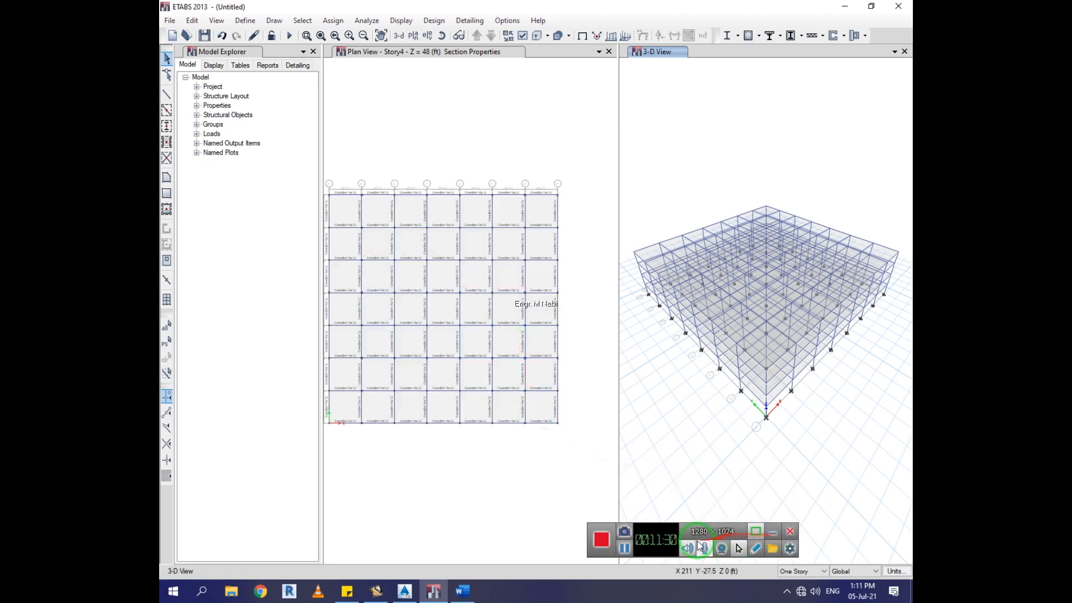
left_click(454, 495)
left_click(470, 216)
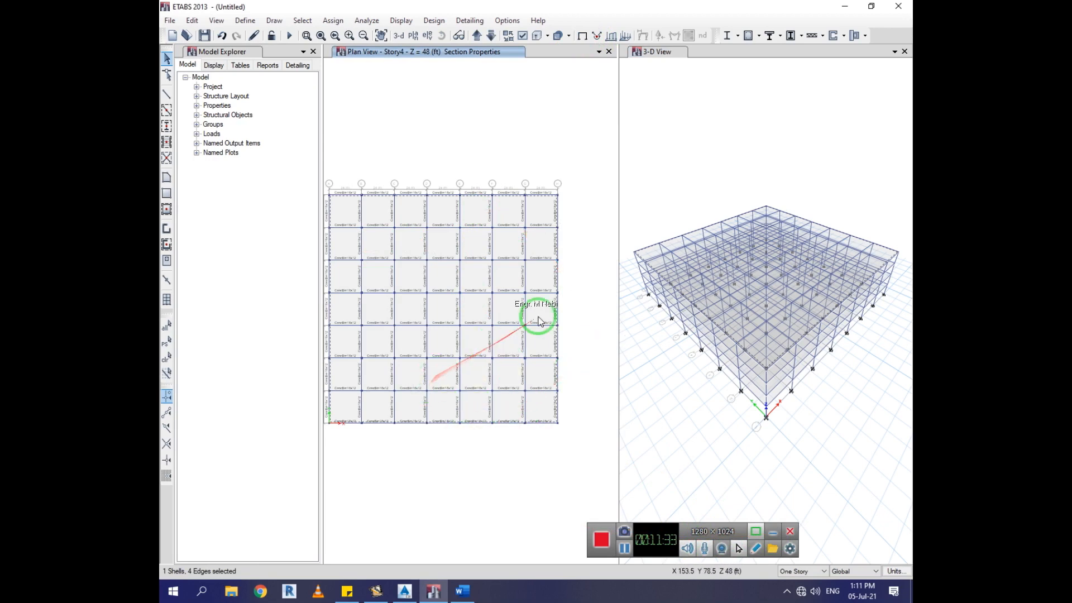
scroll(535, 318, "down", 3)
scroll(494, 307, "up", 3)
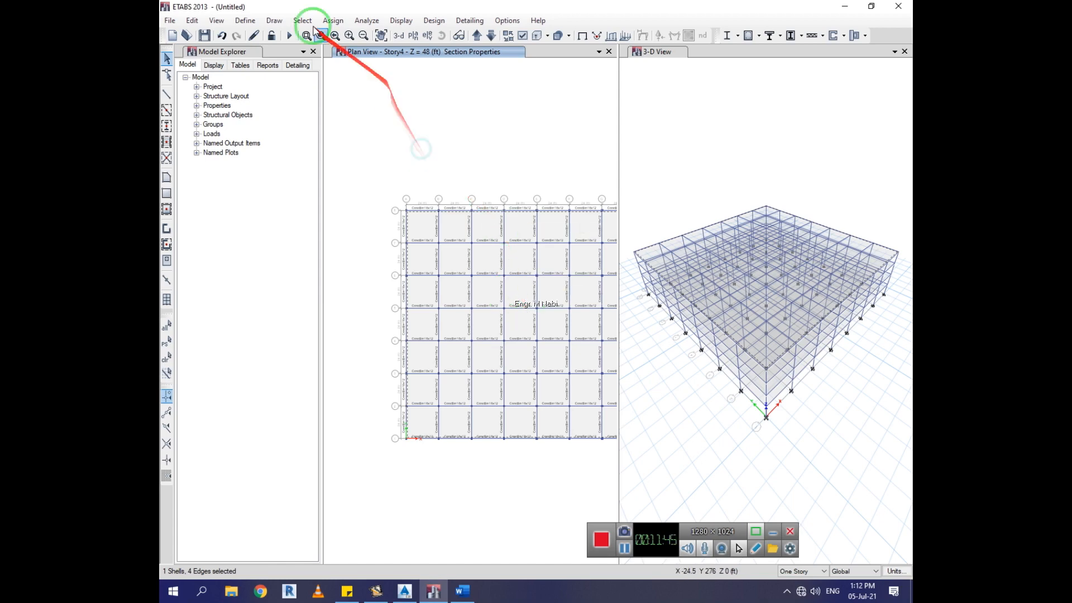
Step: Add a load pattern named sdl of type Super Dead with self weight multiplier 0 and accept the load patterns
left_click(244, 21)
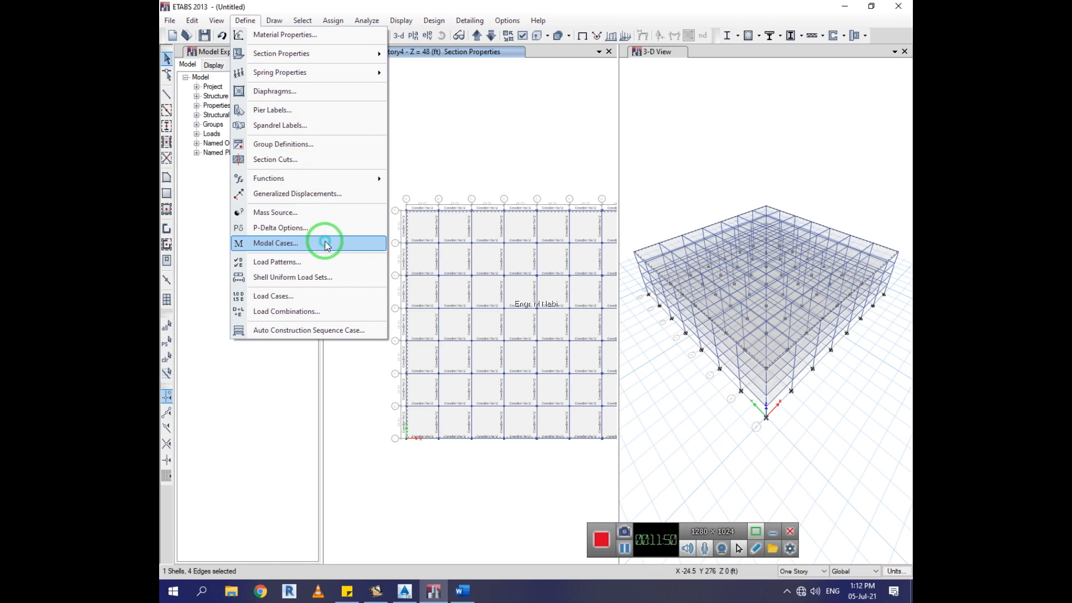
left_click(328, 262)
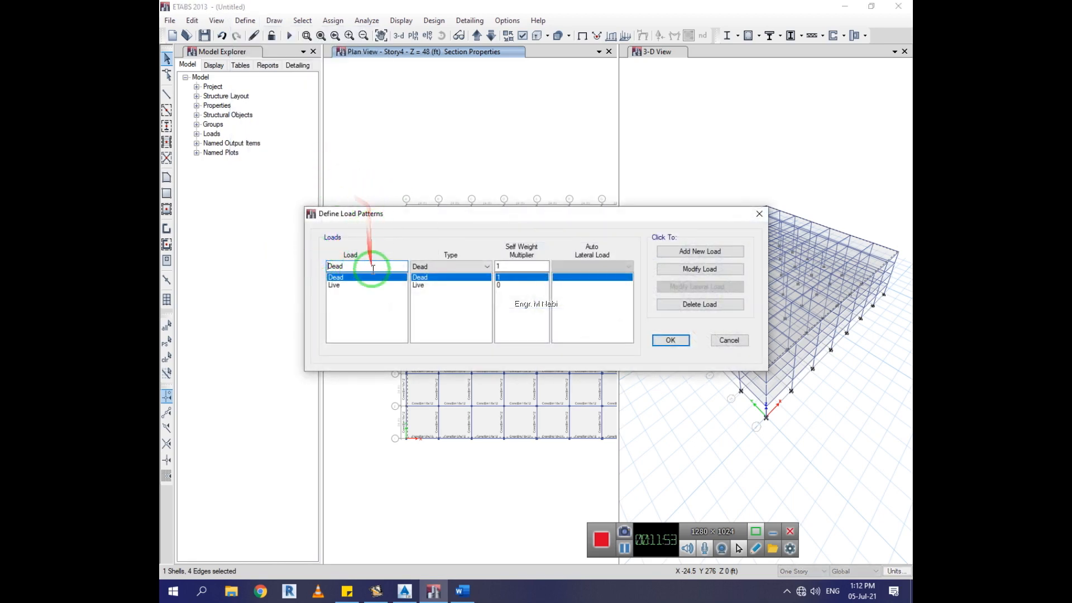
left_click(432, 288)
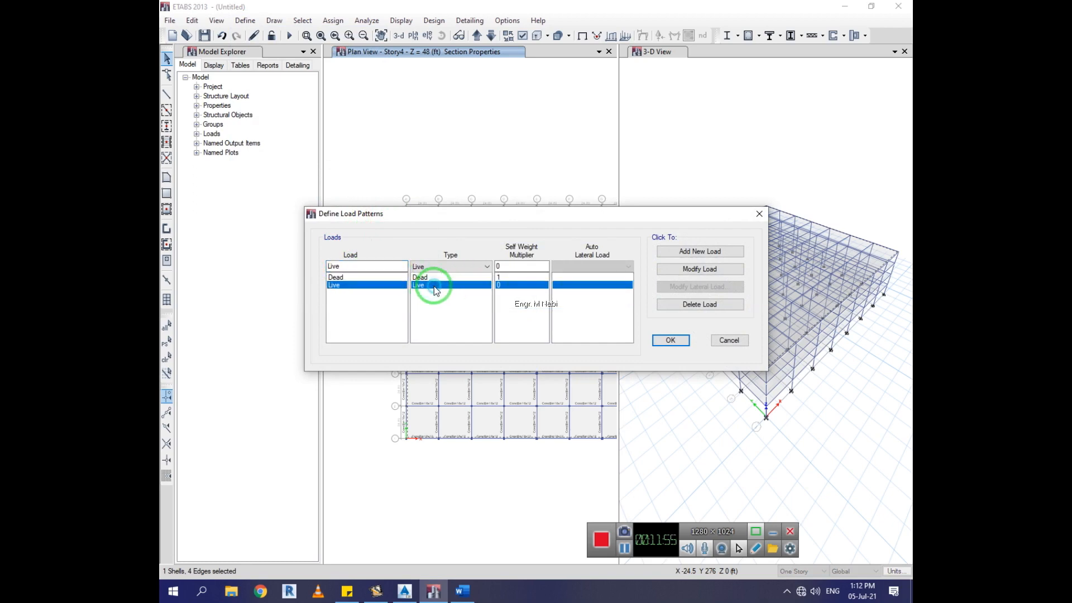
double_click(366, 267)
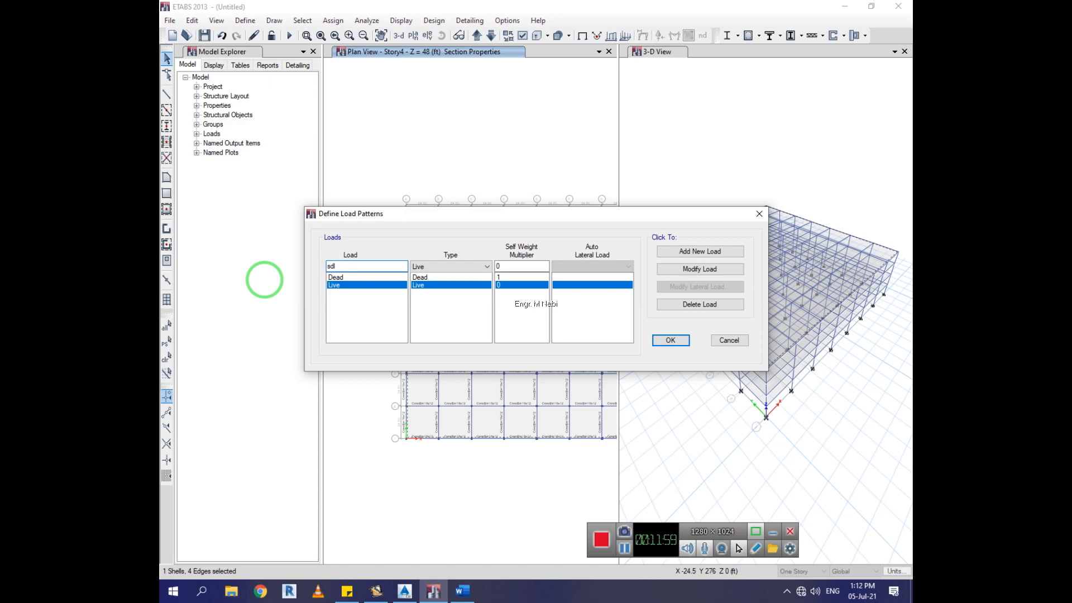
left_click(454, 266)
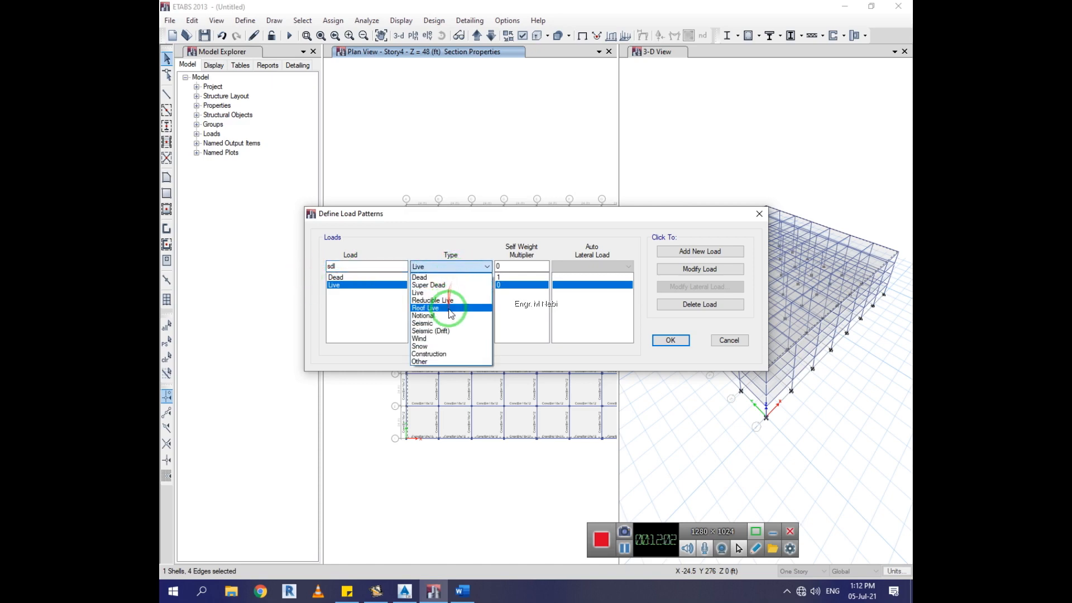
left_click(462, 284)
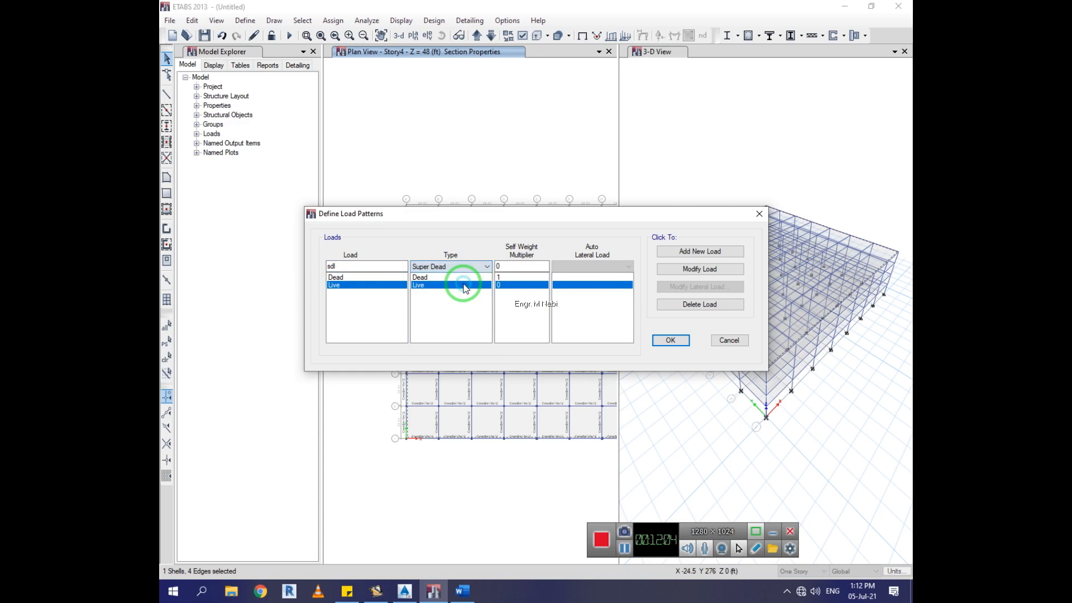
left_click(707, 254)
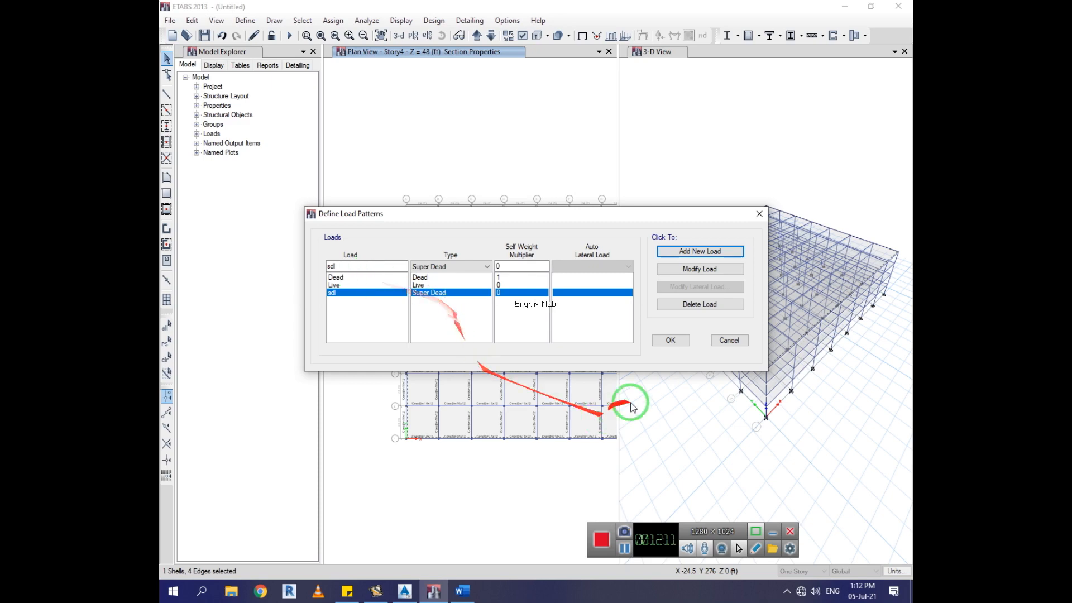
left_click(670, 341)
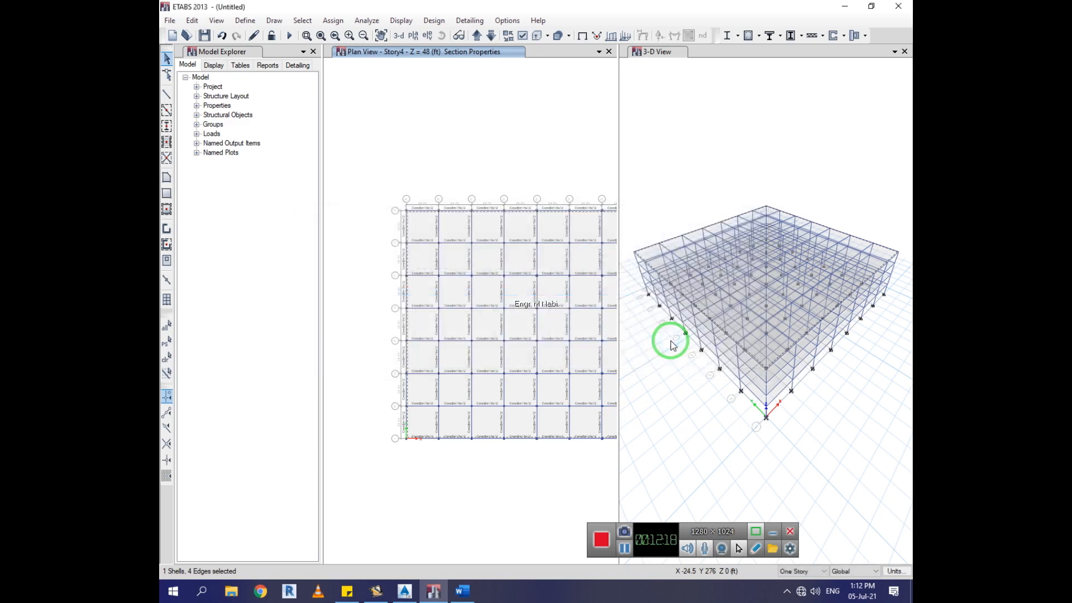
Step: Create a load combination named mc of type Linear Add with the Dead load at scale factor 1.2
left_click(243, 20)
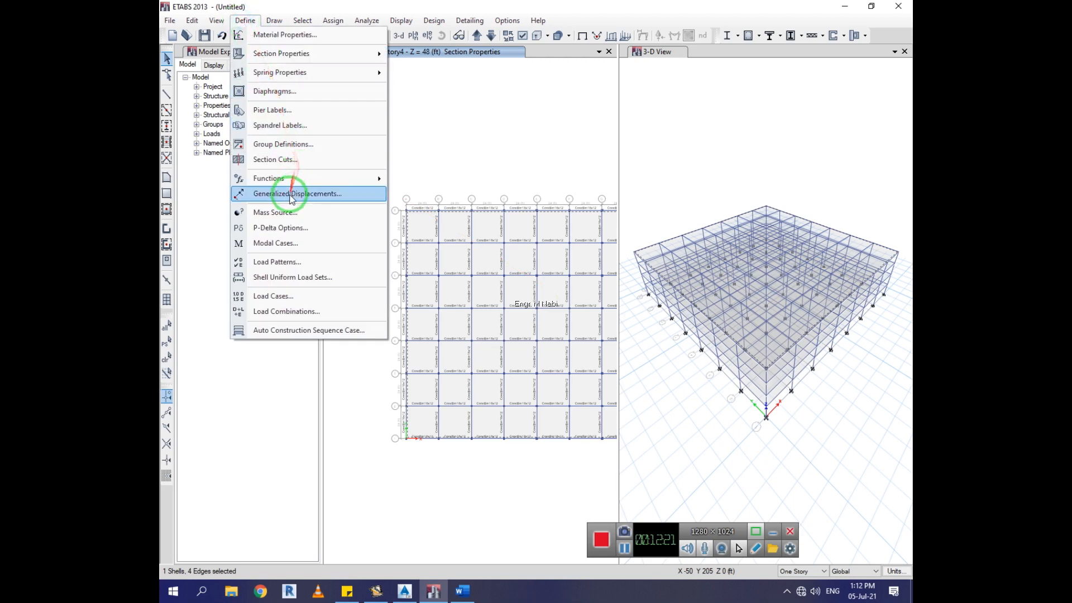
left_click(351, 312)
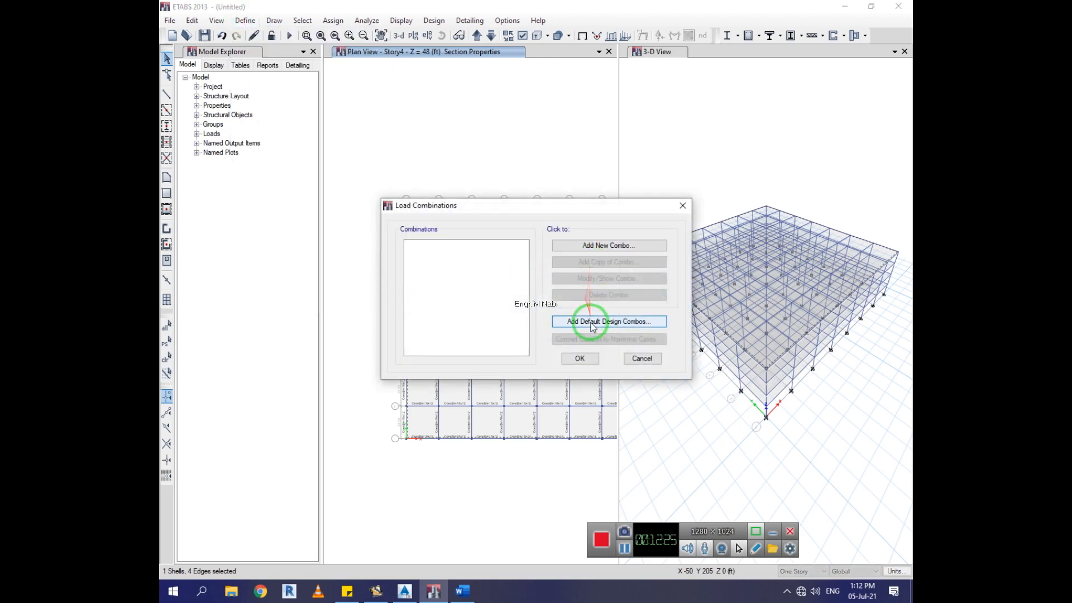
left_click(589, 246)
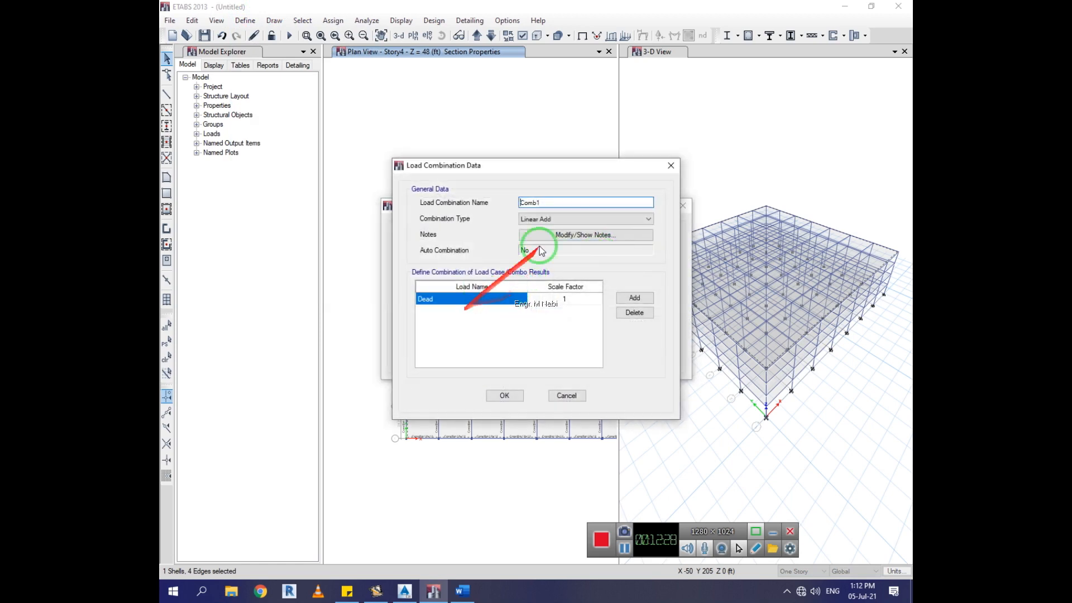
left_click_drag(550, 202, 484, 200)
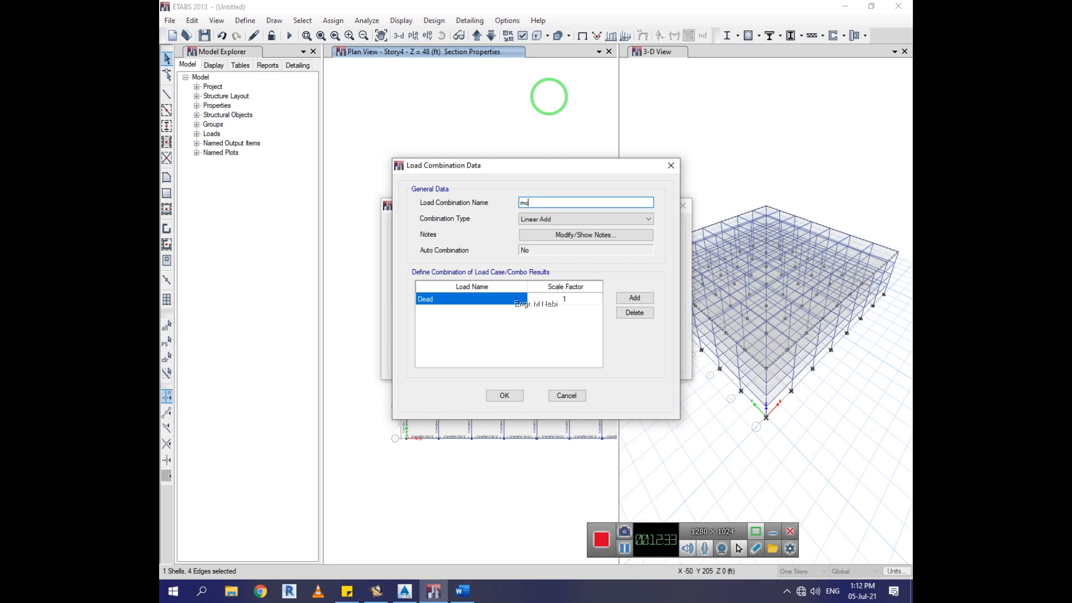
left_click(559, 219)
left_click(571, 288)
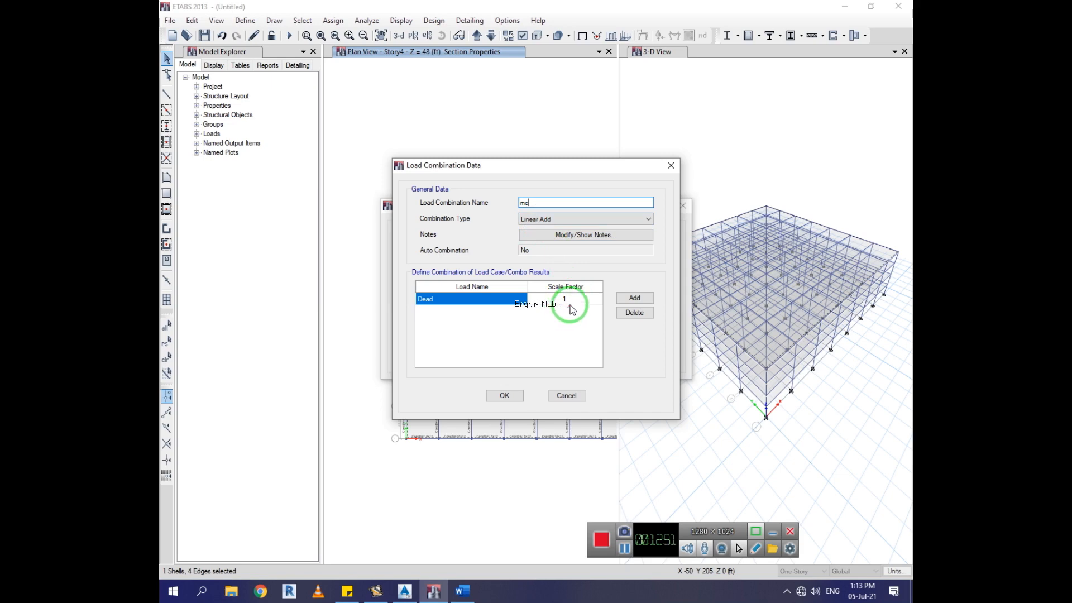
left_click(576, 300)
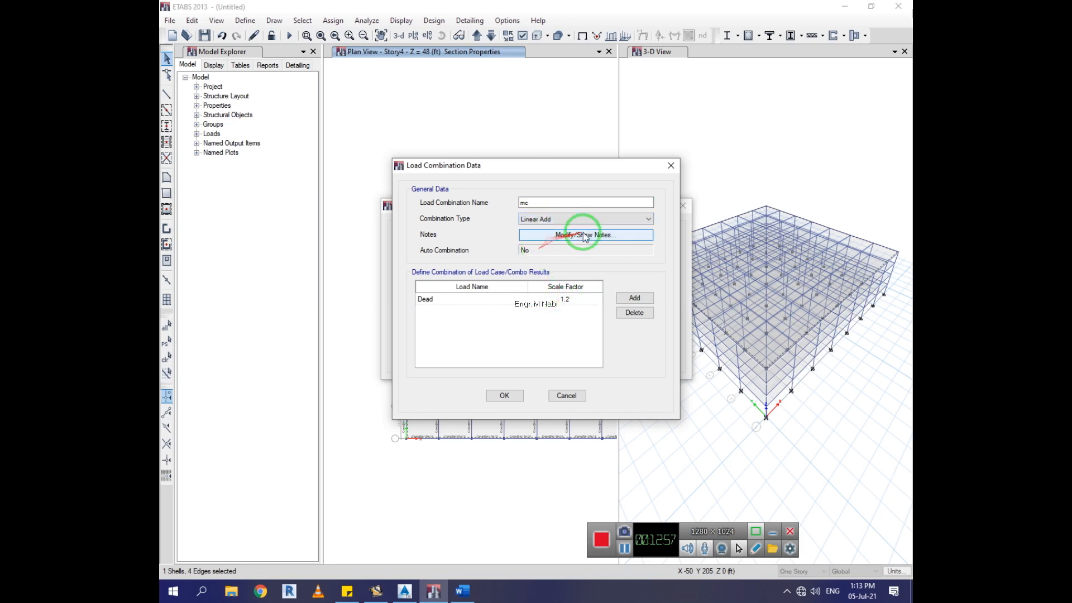
Step: Add the Live load to the mc combination with a scale factor of 1.6
left_click(635, 298)
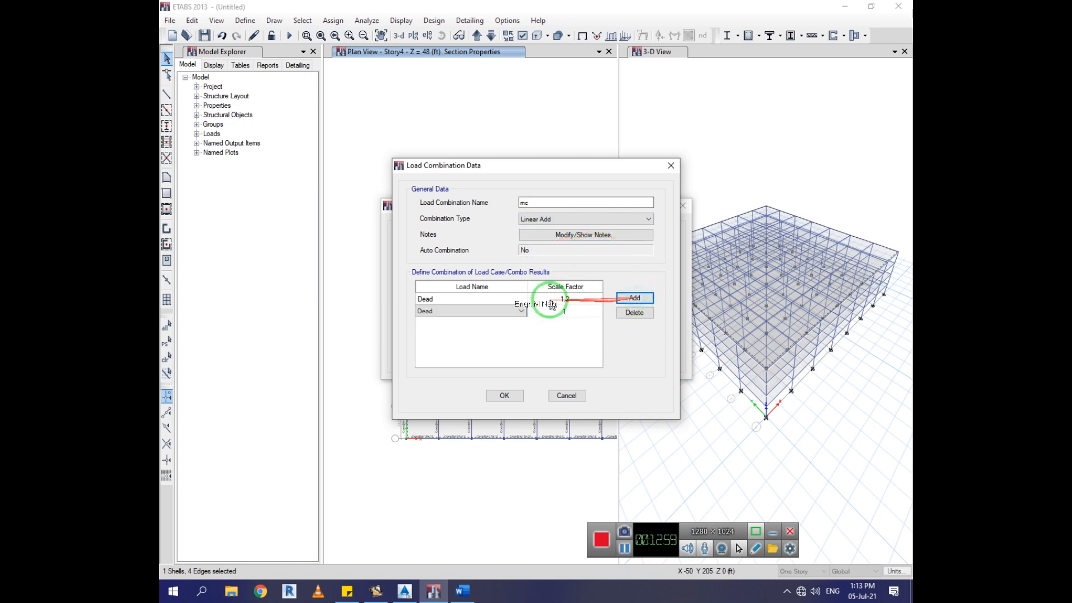
left_click(504, 311)
left_click(438, 329)
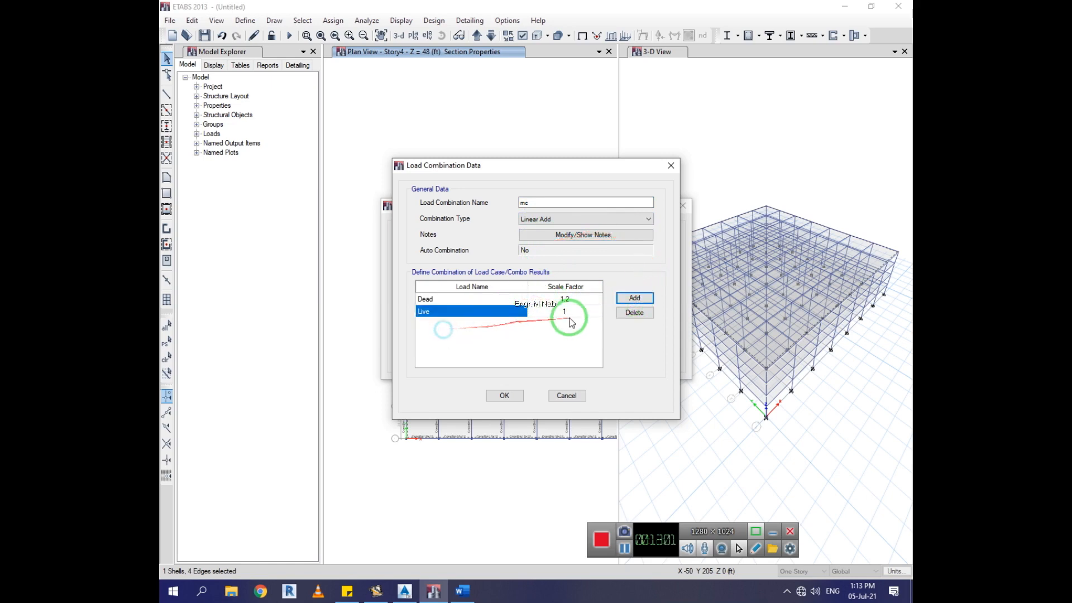
left_click(575, 313)
left_click(576, 314)
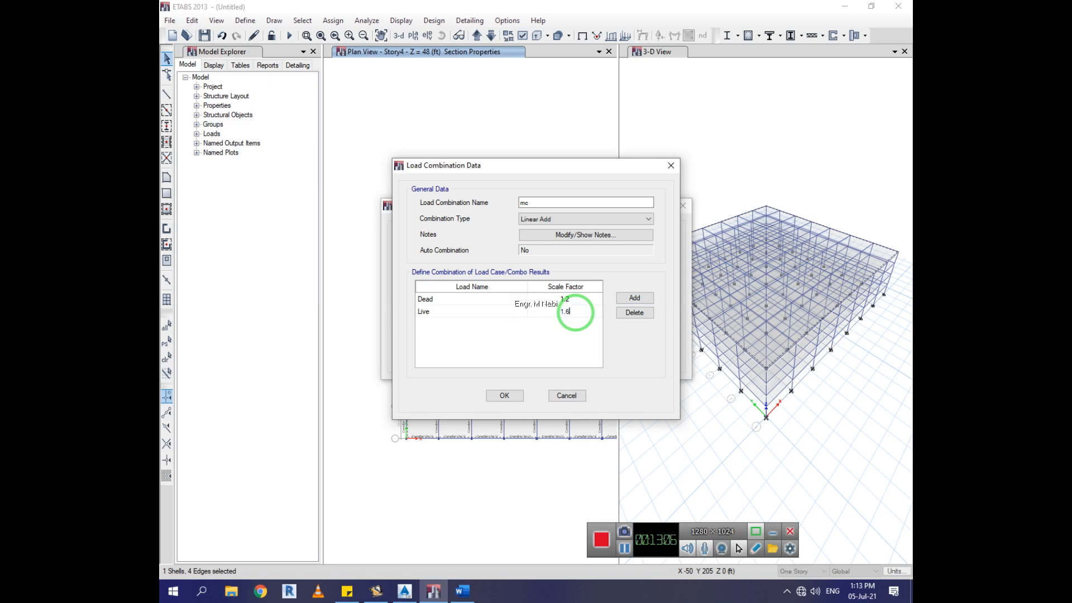
Step: Add the sdl load to the mc combination with scale factor 1.2 and accept the load combinations
left_click(635, 298)
left_click(495, 325)
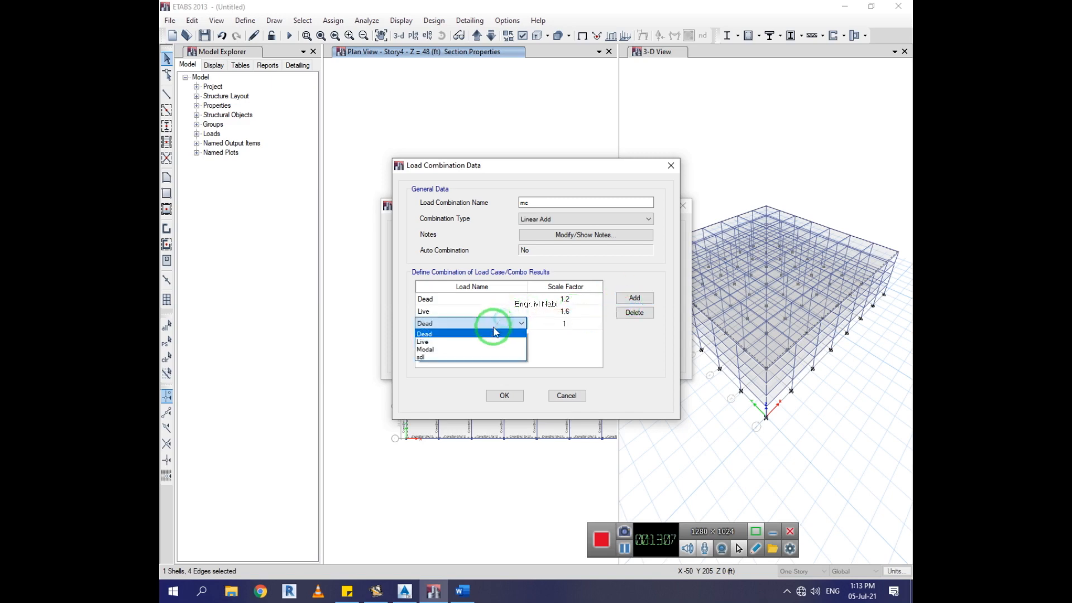
left_click(446, 357)
left_click(575, 324)
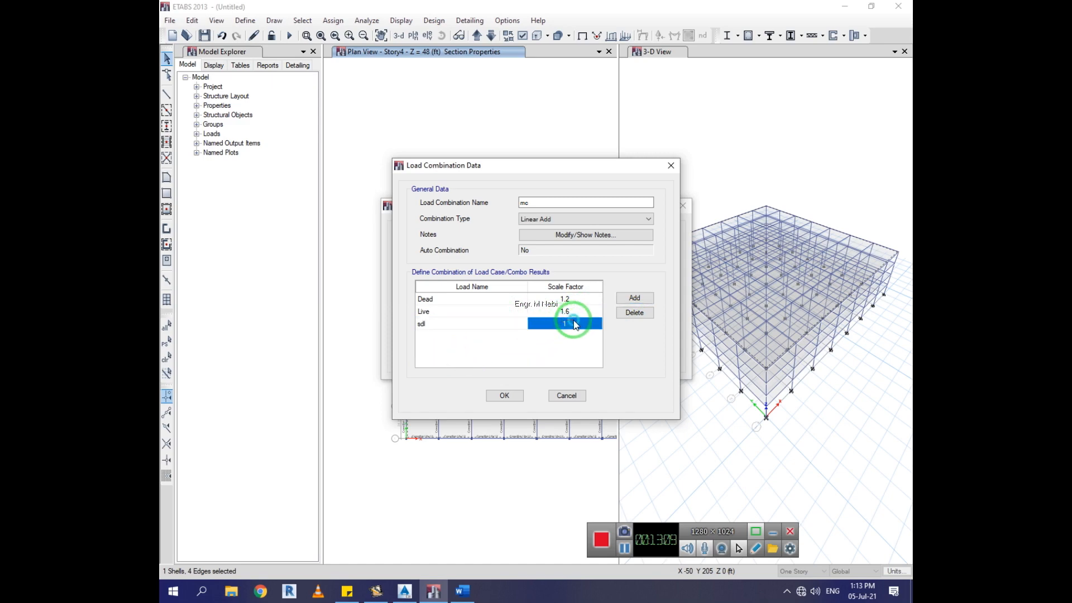
left_click(575, 324)
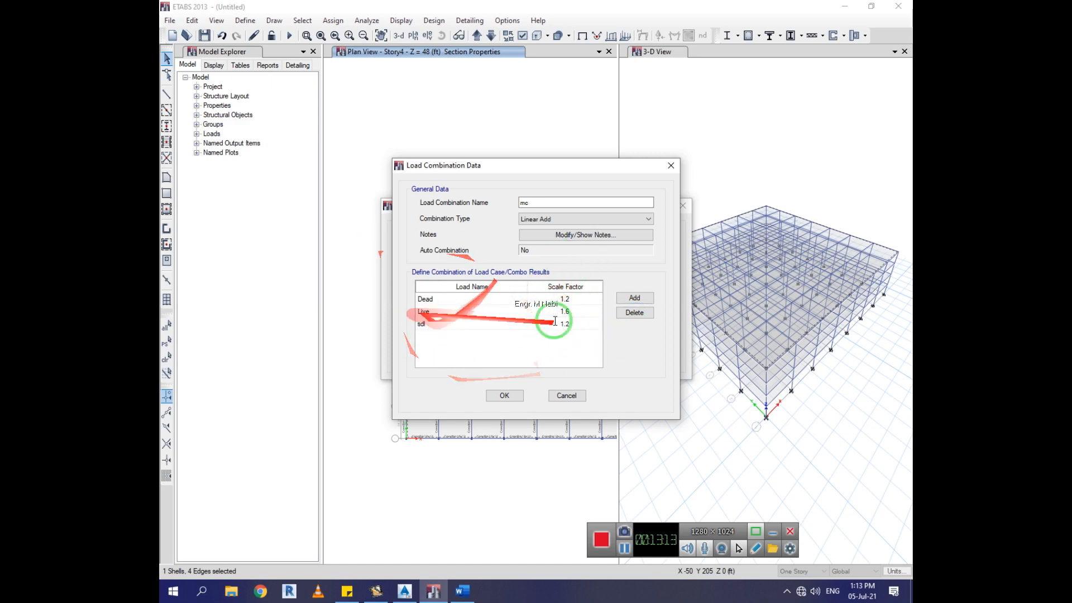
left_click(505, 394)
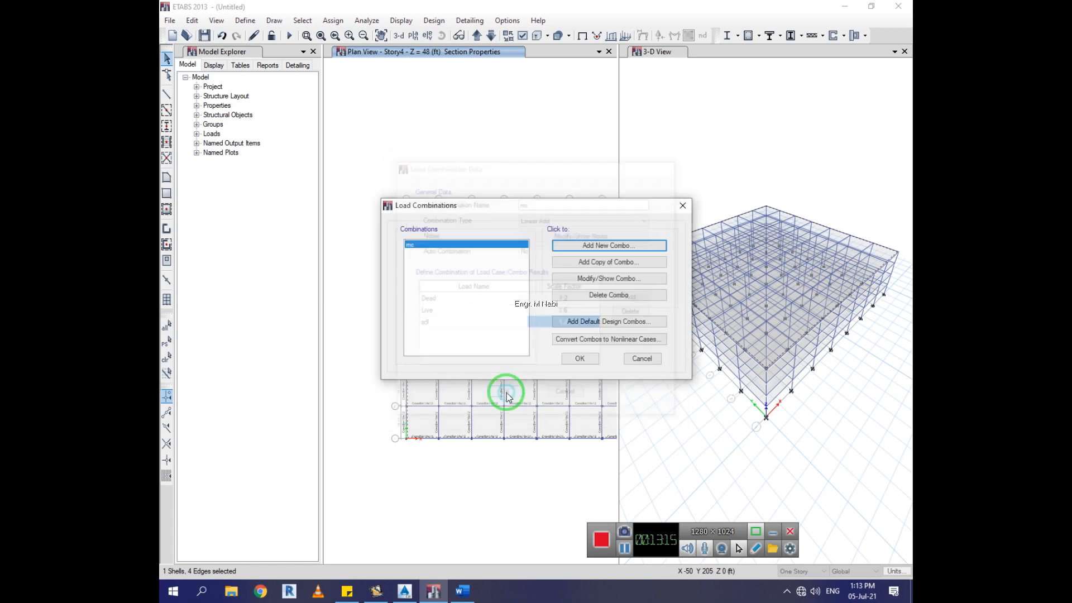
left_click(580, 359)
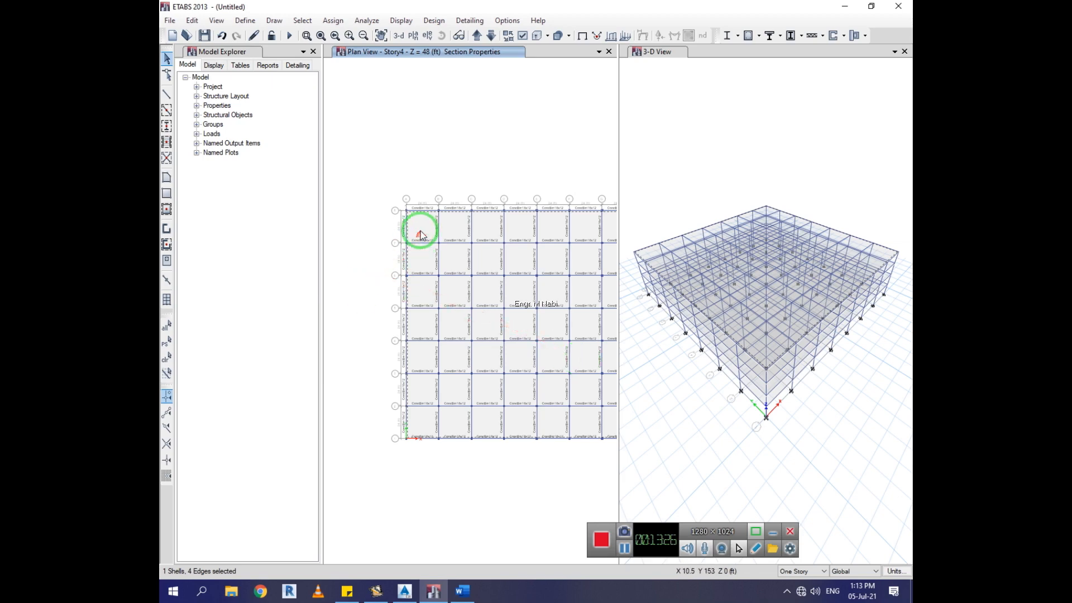
Step: Reset the Story4 plan to the undeformed shape without section labels and switch the story scope to All Stories
scroll(400, 211, "down", 3)
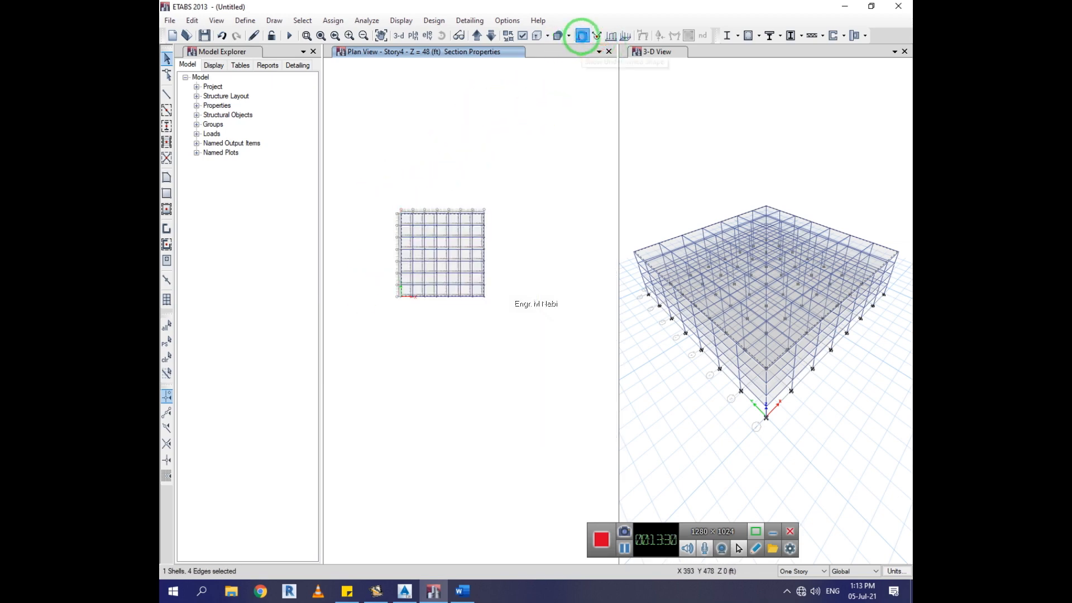
left_click(582, 35)
scroll(421, 234, "up", 3)
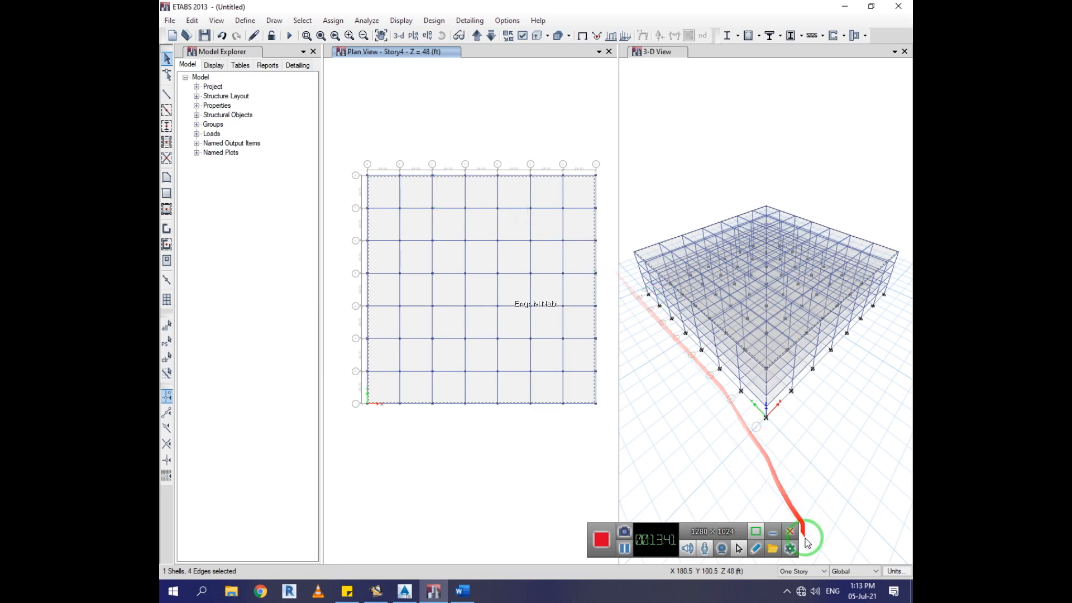
left_click(798, 572)
left_click(793, 590)
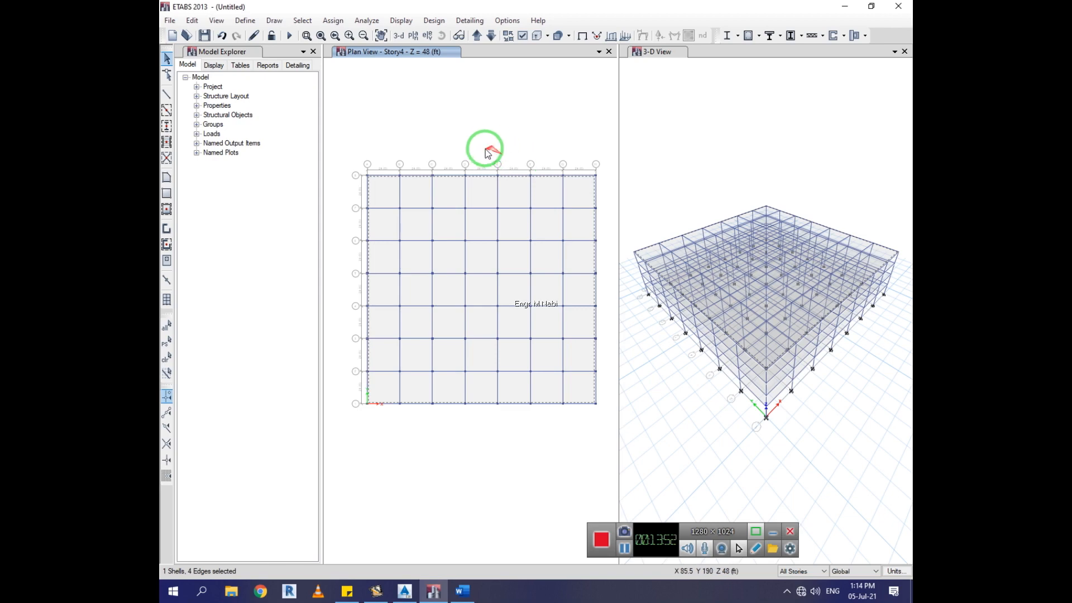
Step: Open the selection of model objects by object type
left_click(302, 20)
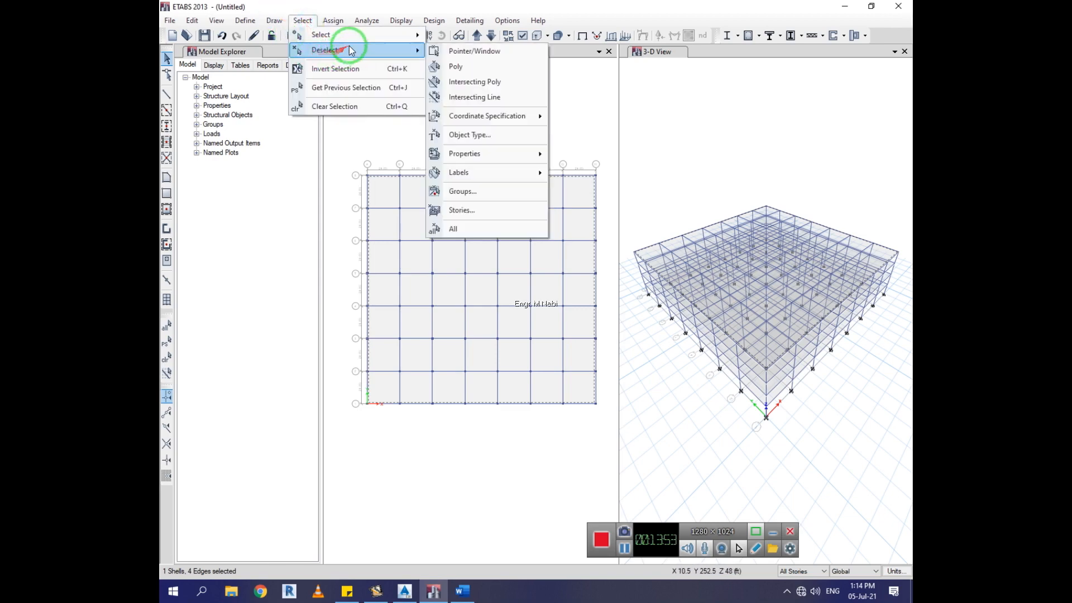
mouse_move(372, 35)
left_click(524, 121)
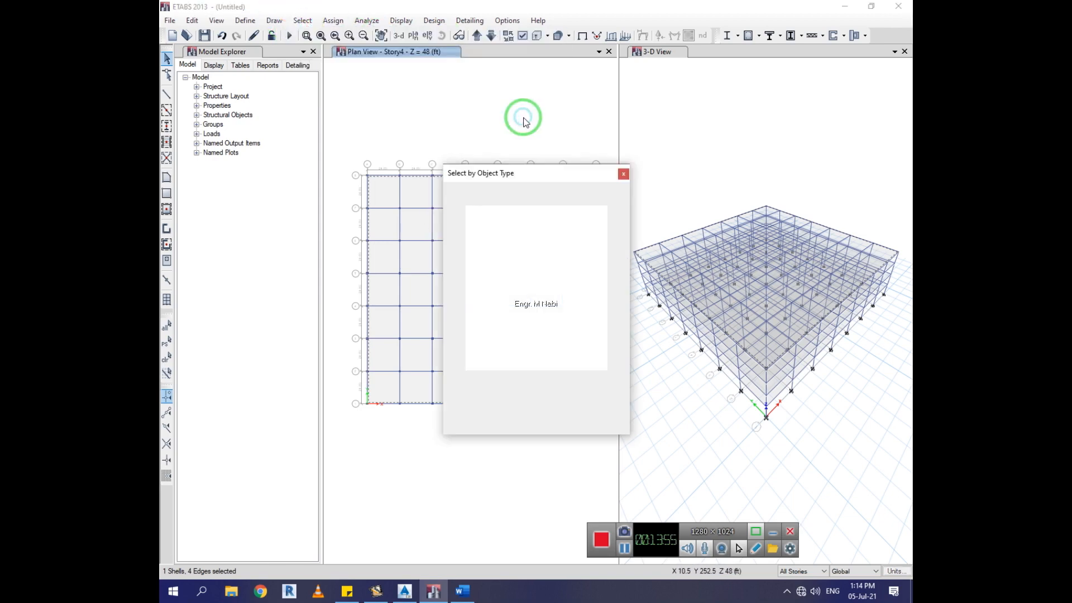
left_click(485, 218)
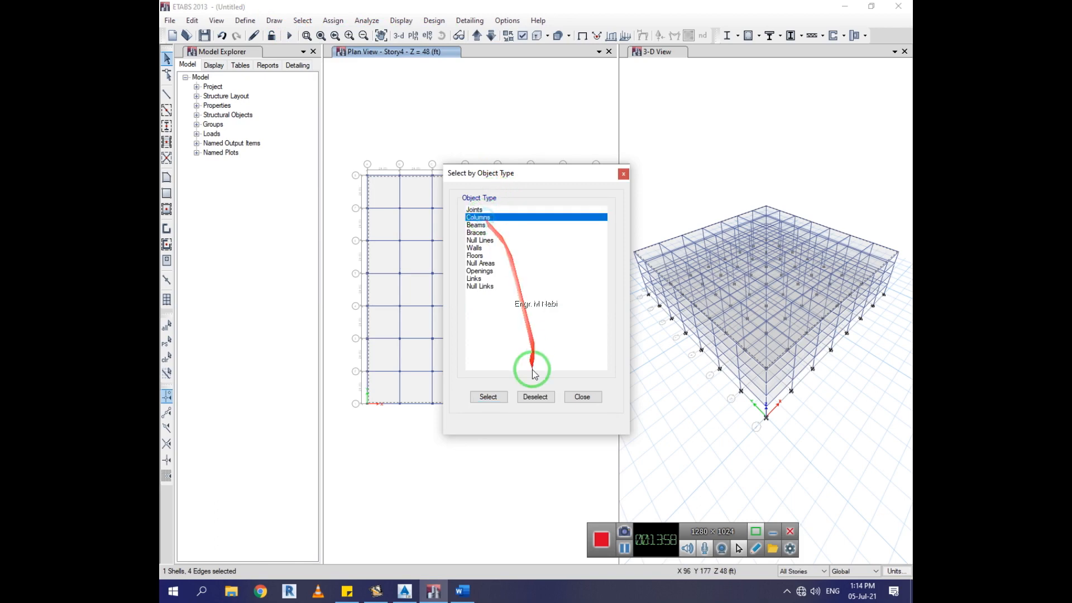
left_click(488, 395)
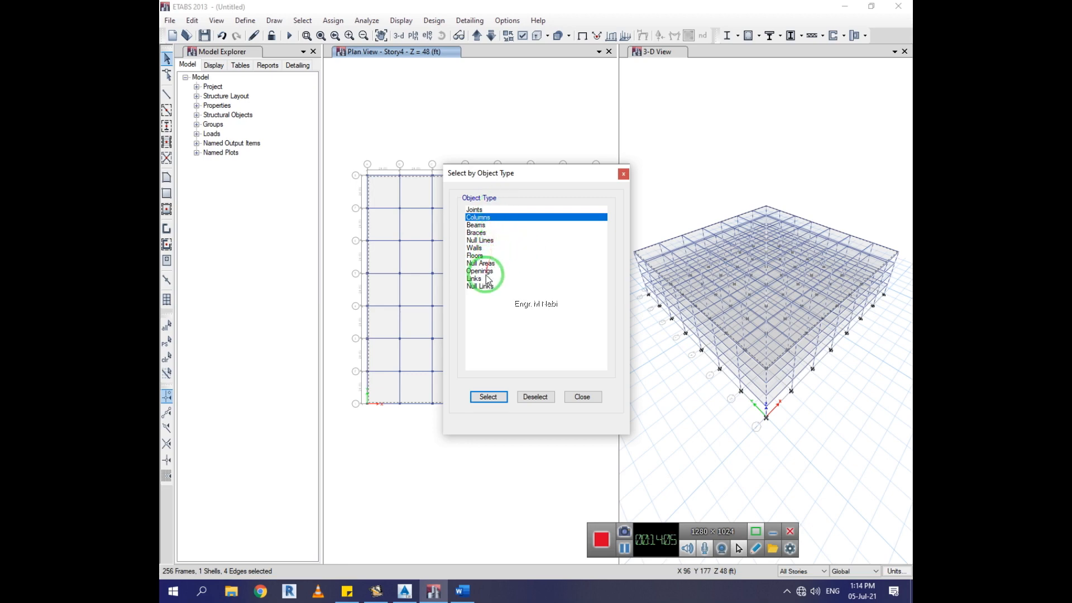
left_click(476, 255)
left_click(487, 396)
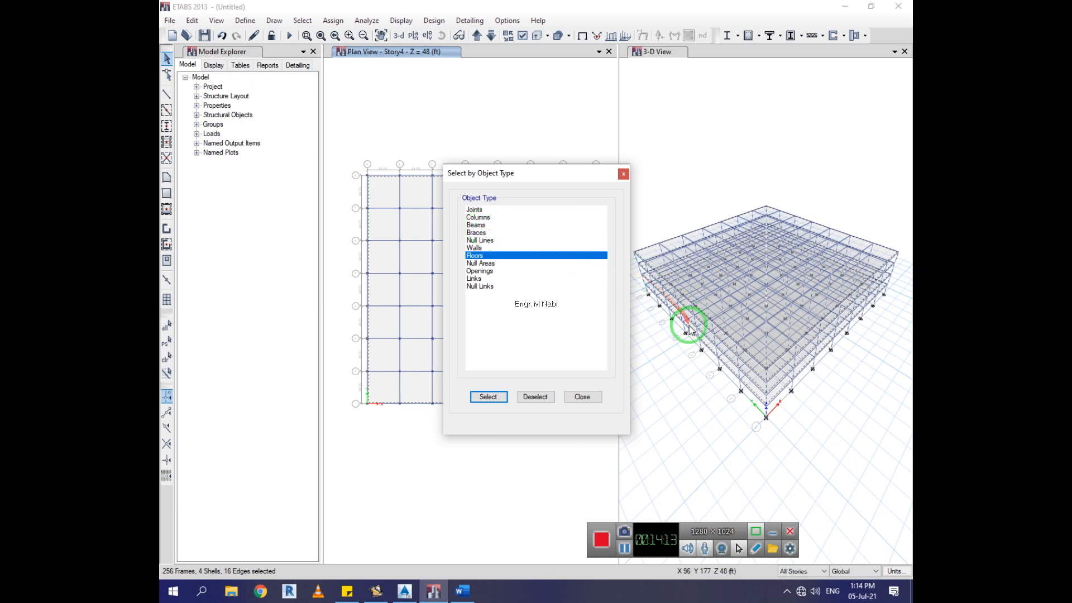
left_click(534, 397)
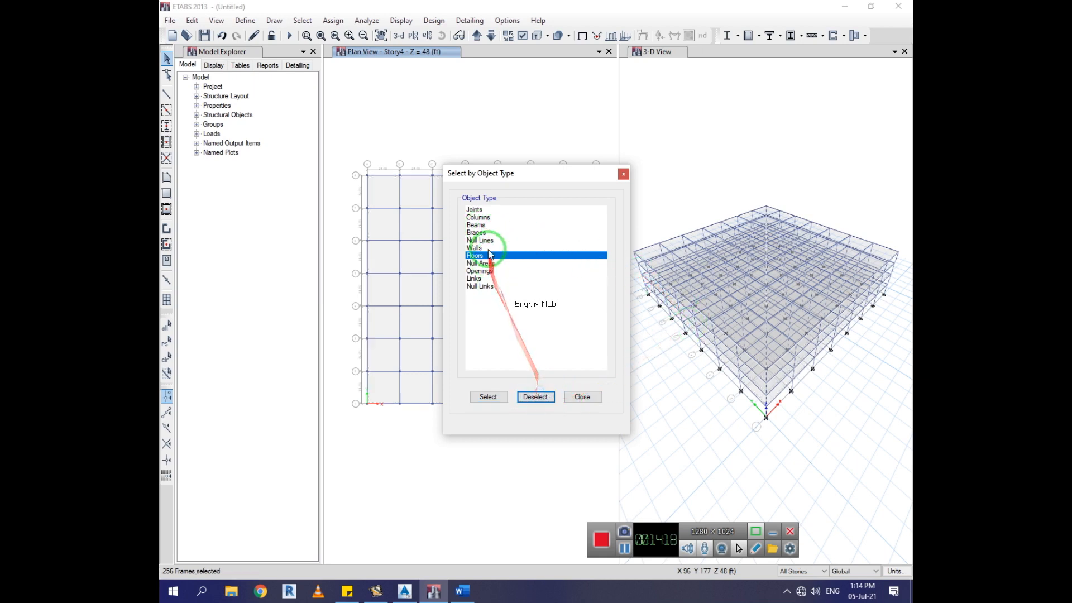
left_click(479, 218)
left_click(534, 401)
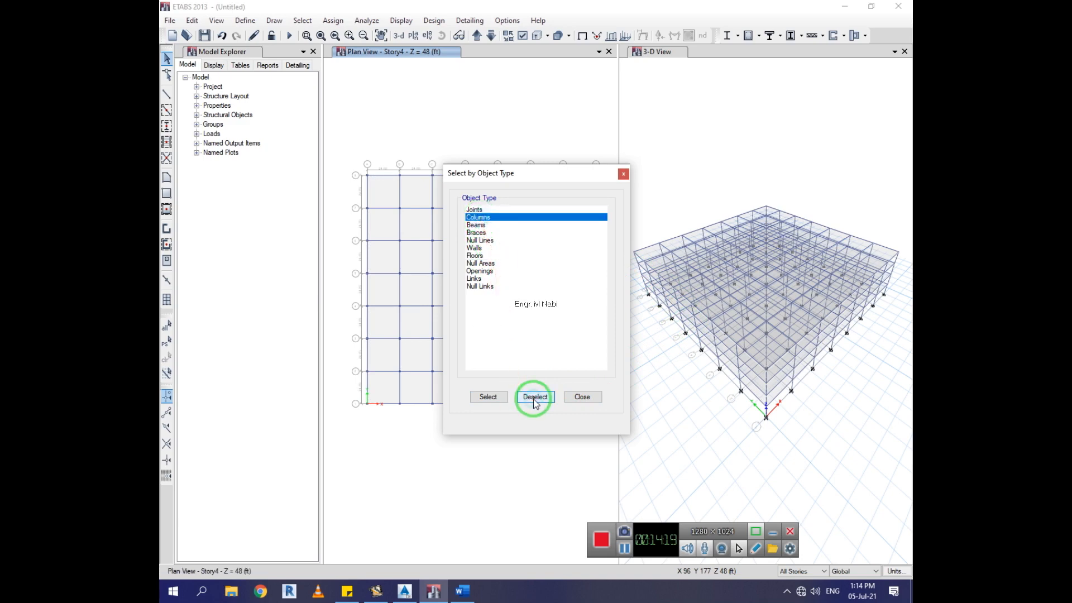
Step: Select all beams and all floors in the model by object type
left_click(477, 225)
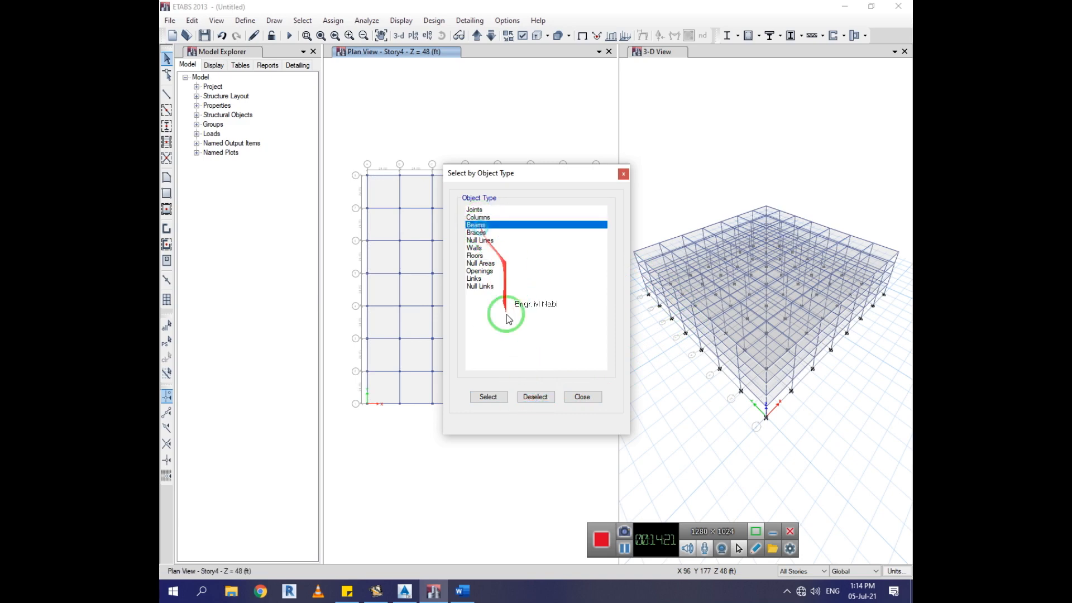
left_click(488, 396)
left_click(476, 256)
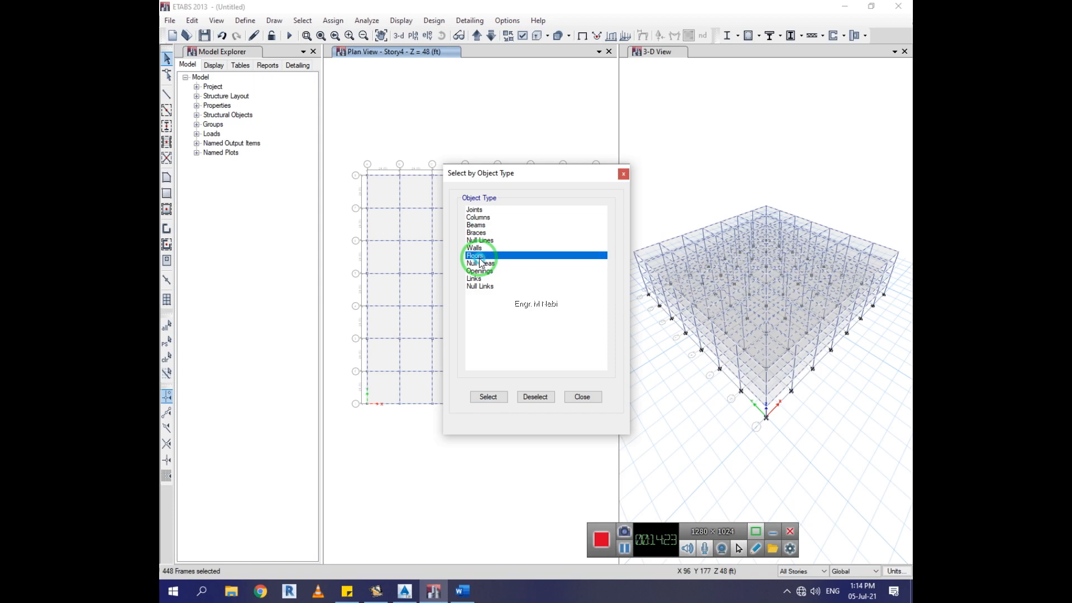
left_click(487, 398)
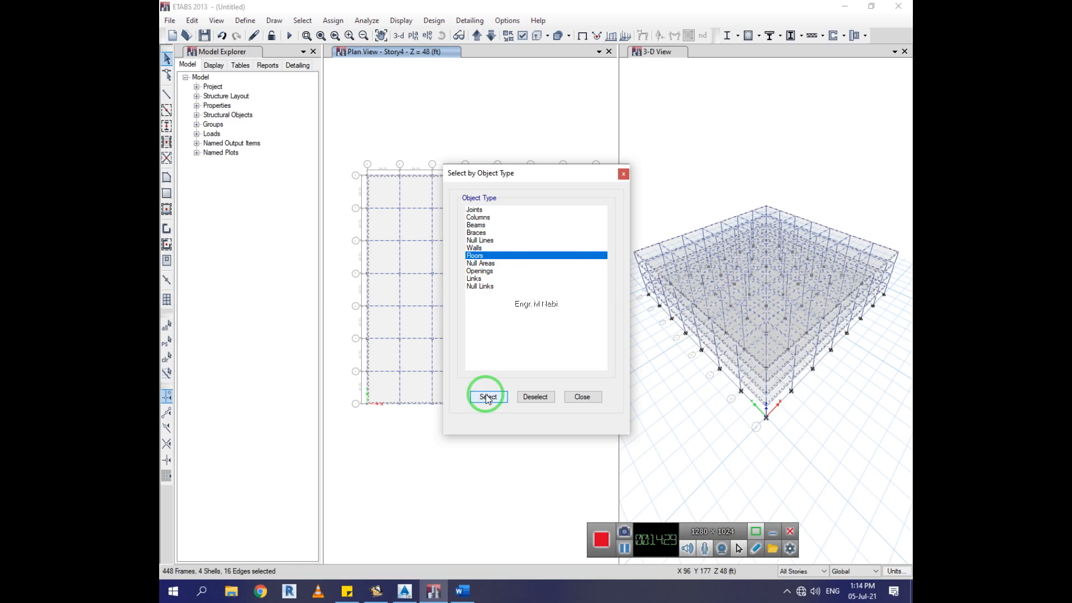
left_click(191, 22)
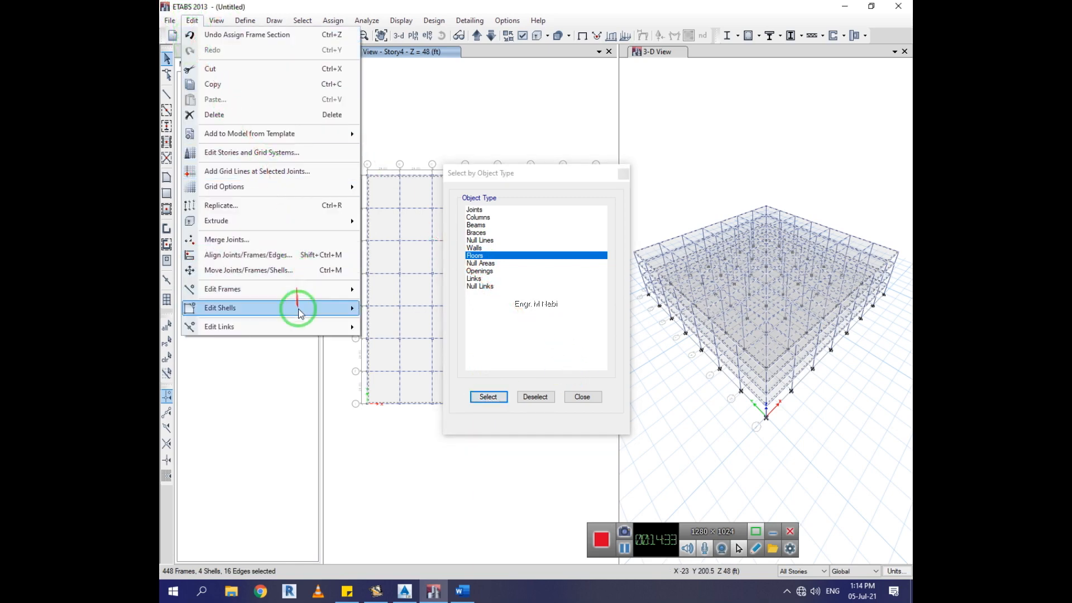
mouse_move(303, 313)
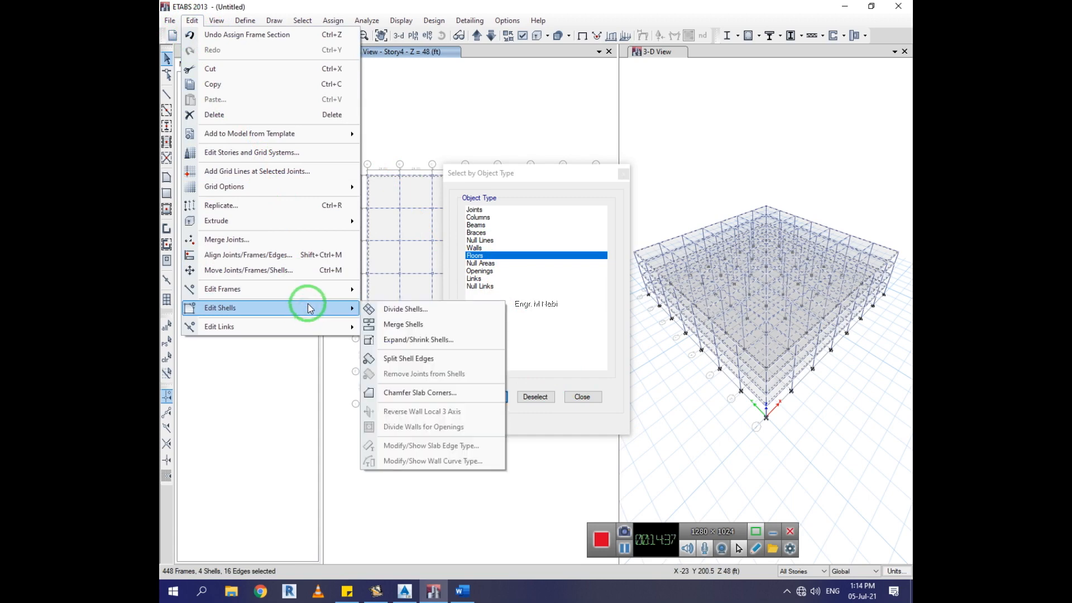
mouse_move(307, 293)
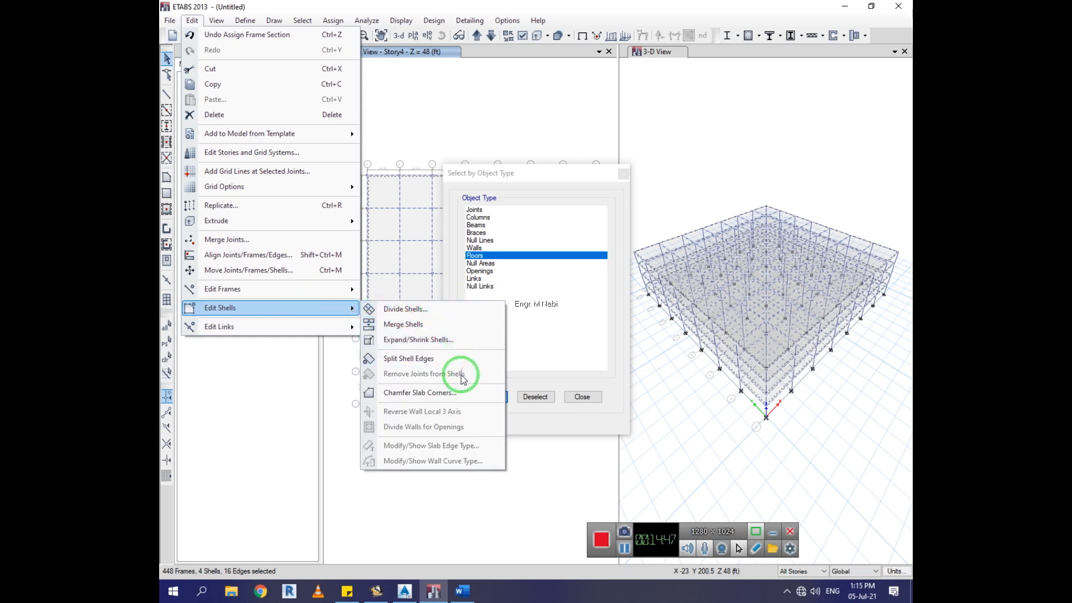
mouse_move(340, 335)
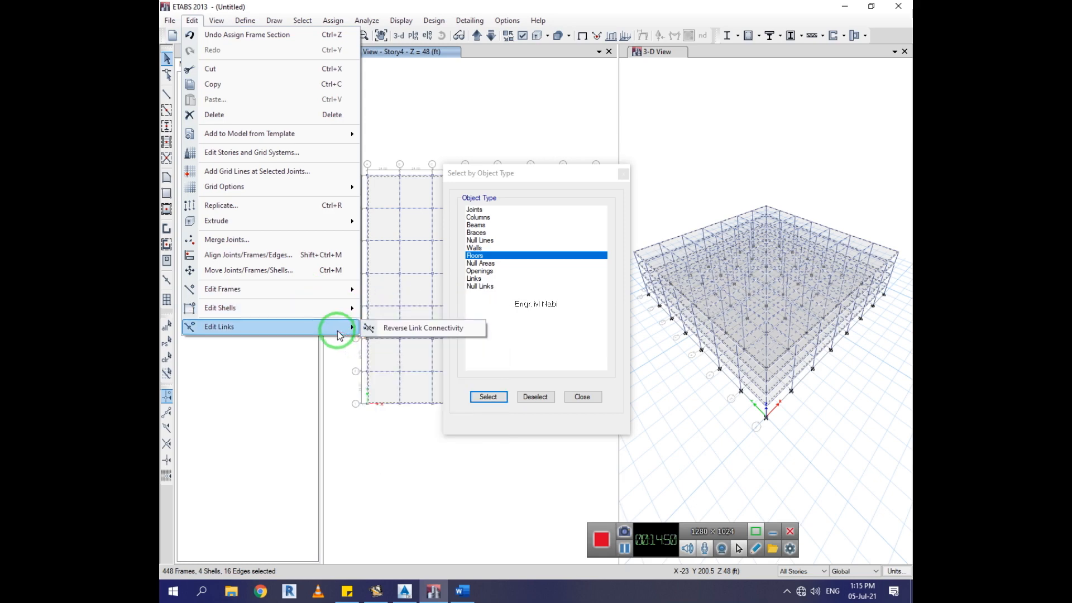
mouse_move(307, 226)
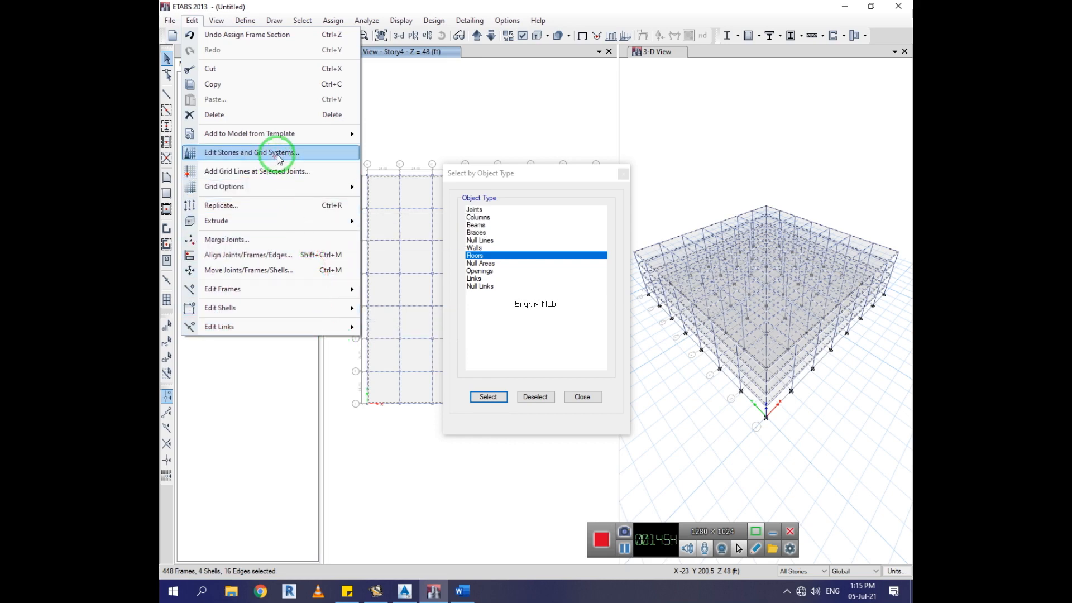
left_click(625, 552)
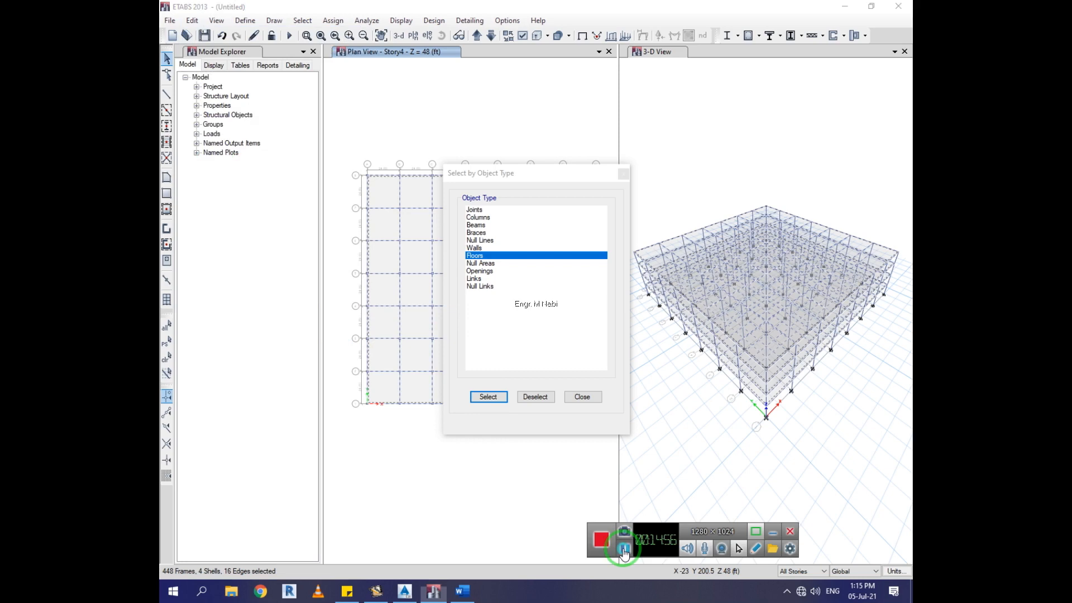
Step: Divide the selected floor shells by cookie cutting at the selected frame objects with frames extended to shell edges, and close the object-type selection
left_click(191, 22)
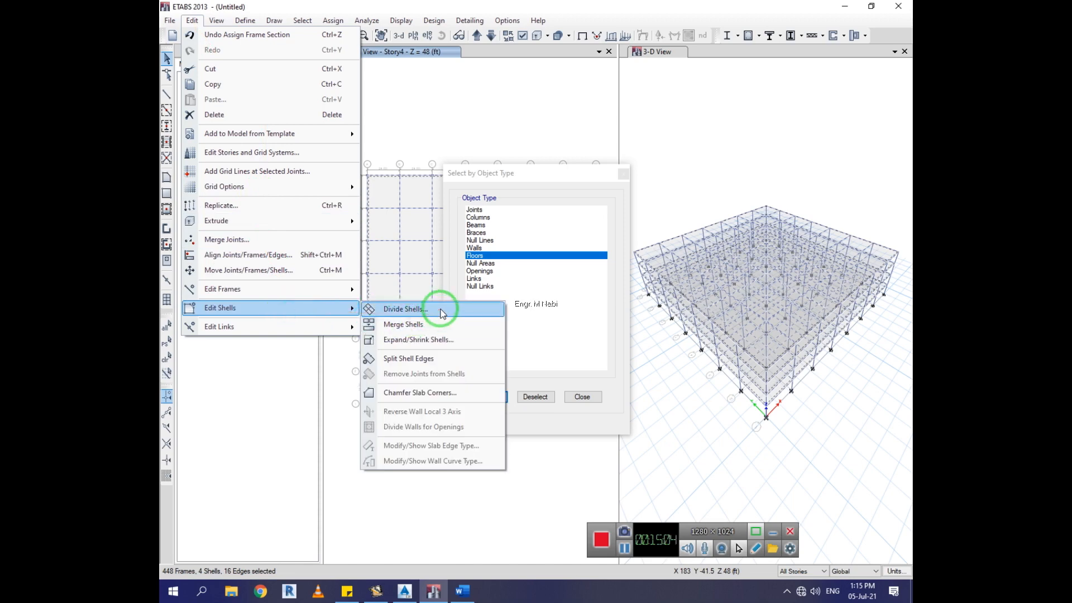
left_click(405, 309)
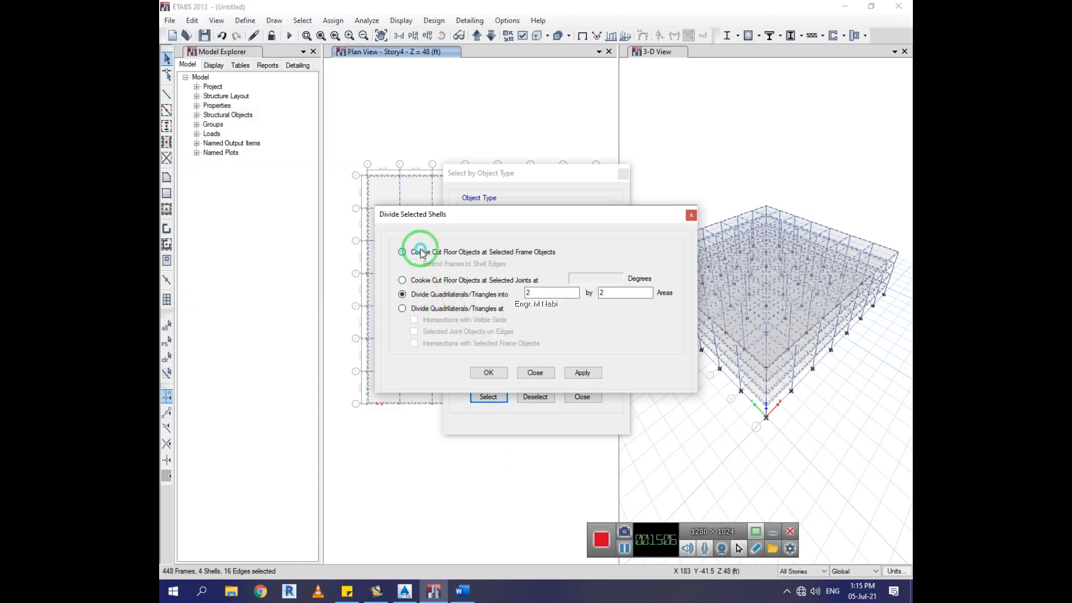
left_click(421, 252)
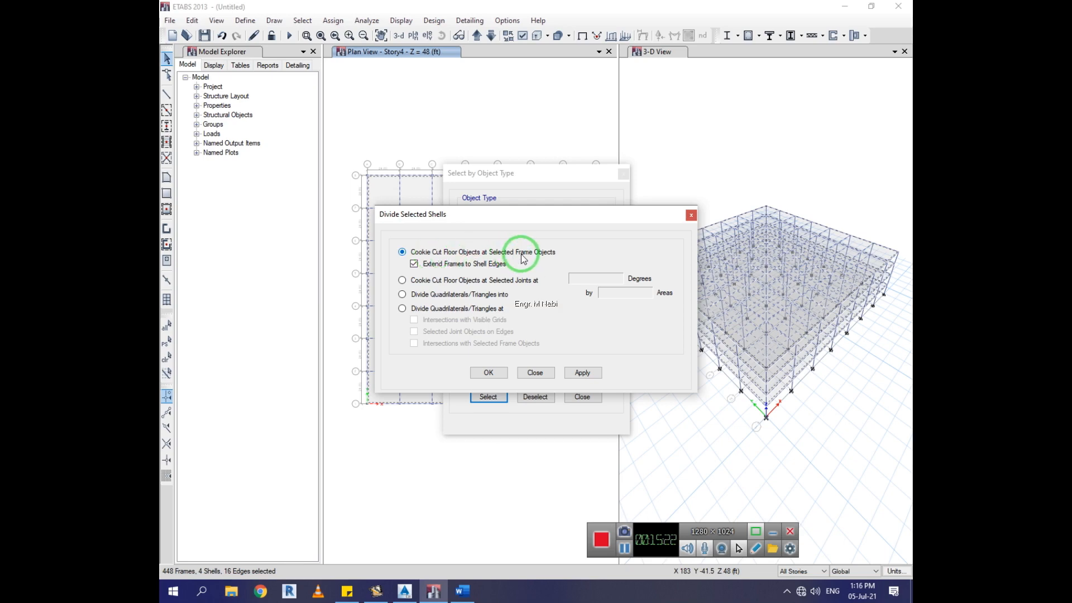
left_click(583, 372)
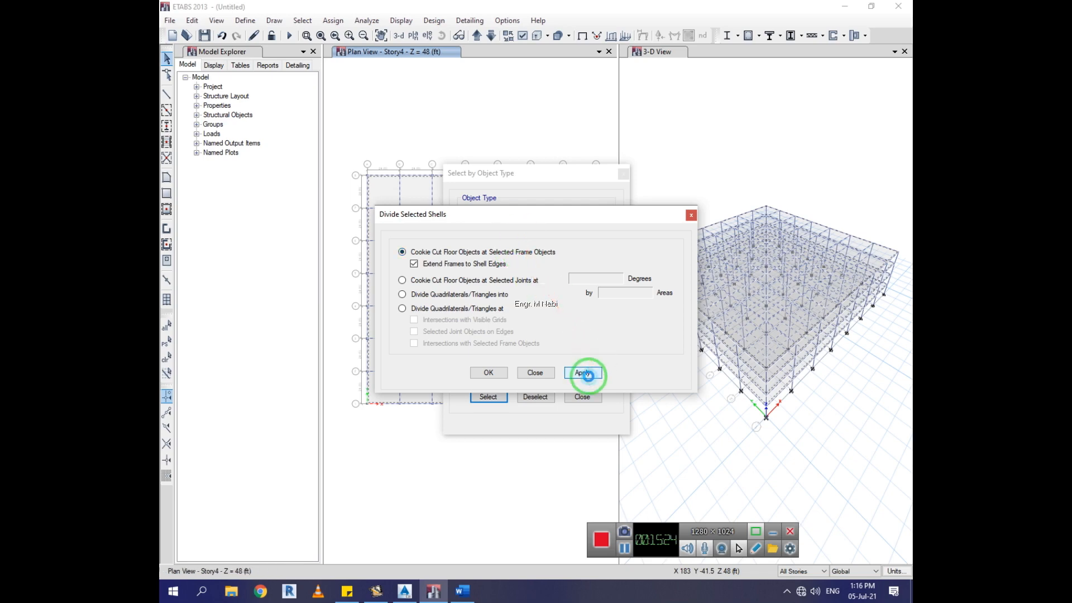
left_click(487, 374)
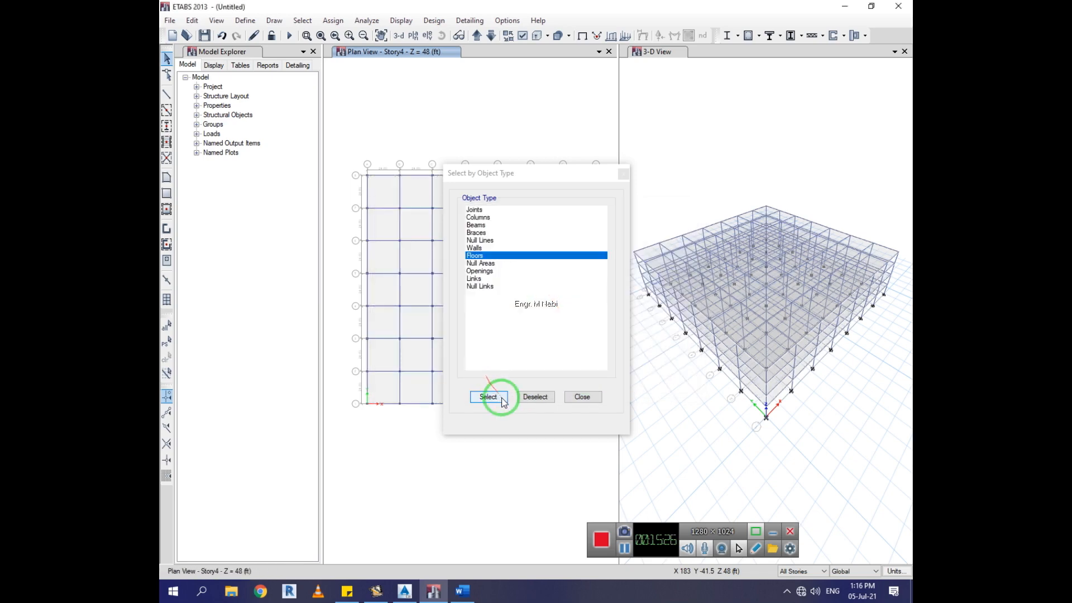
left_click(567, 404)
Step: Examine the division of the slabs by selecting individual panels and beams in the Story4 plan, and clear the selection
left_click(438, 318)
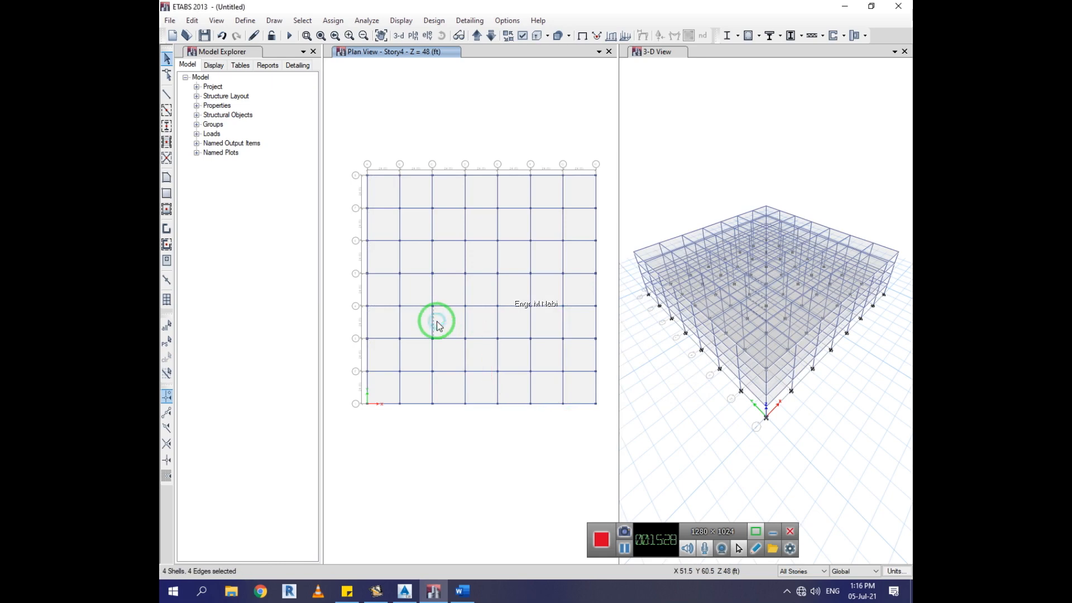
left_click(453, 295)
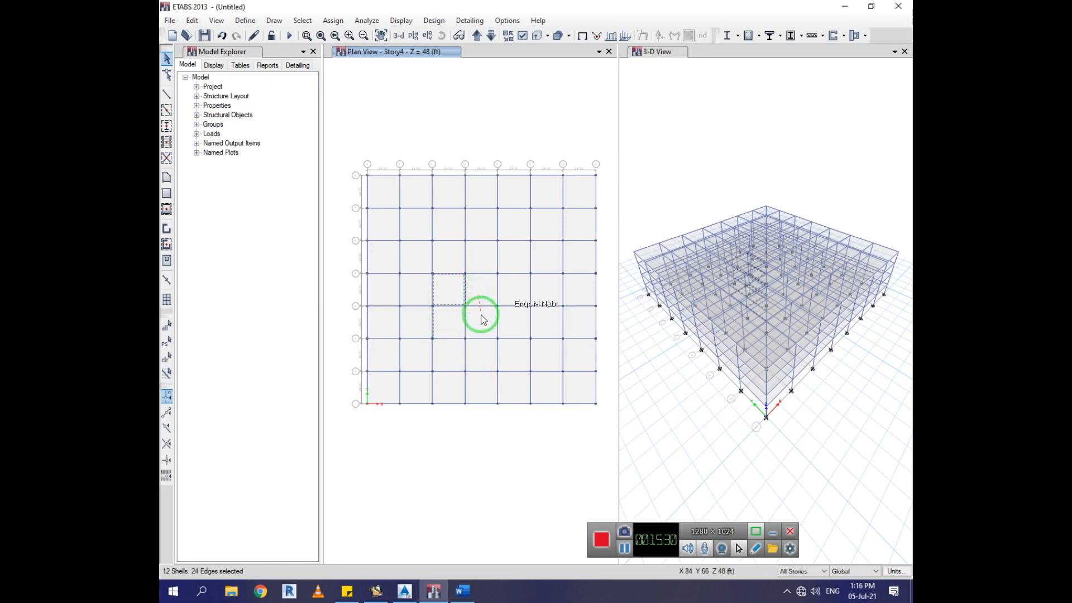
left_click(489, 287)
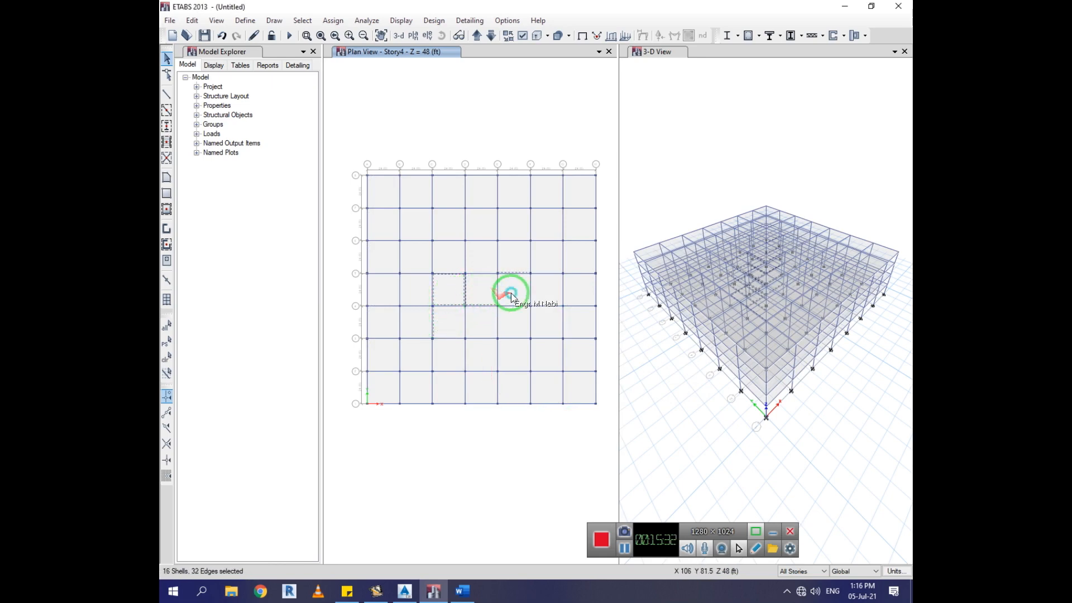
left_click(511, 295)
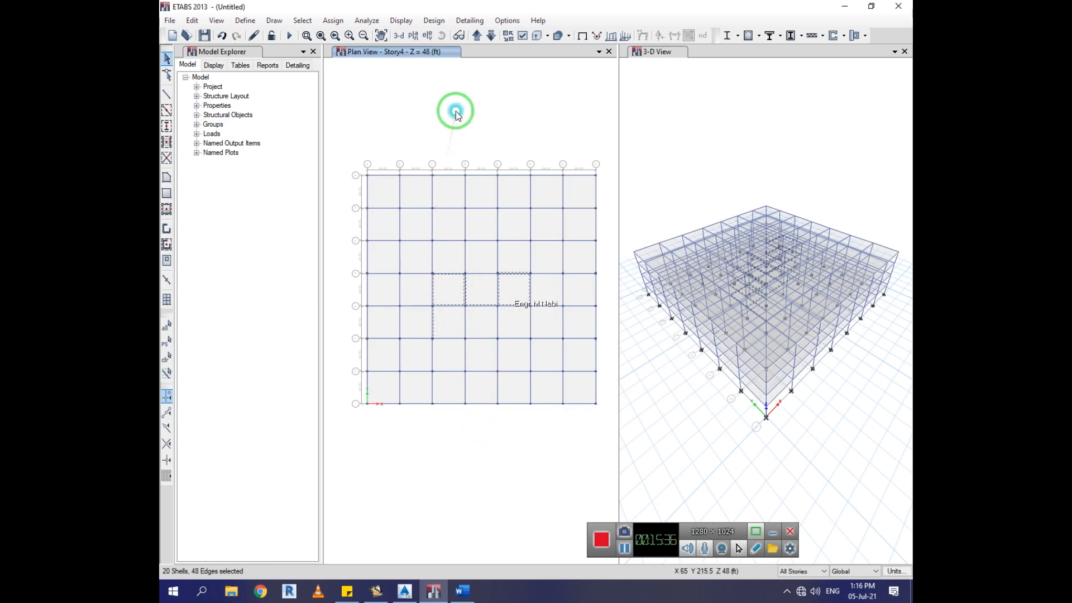
left_click(168, 60)
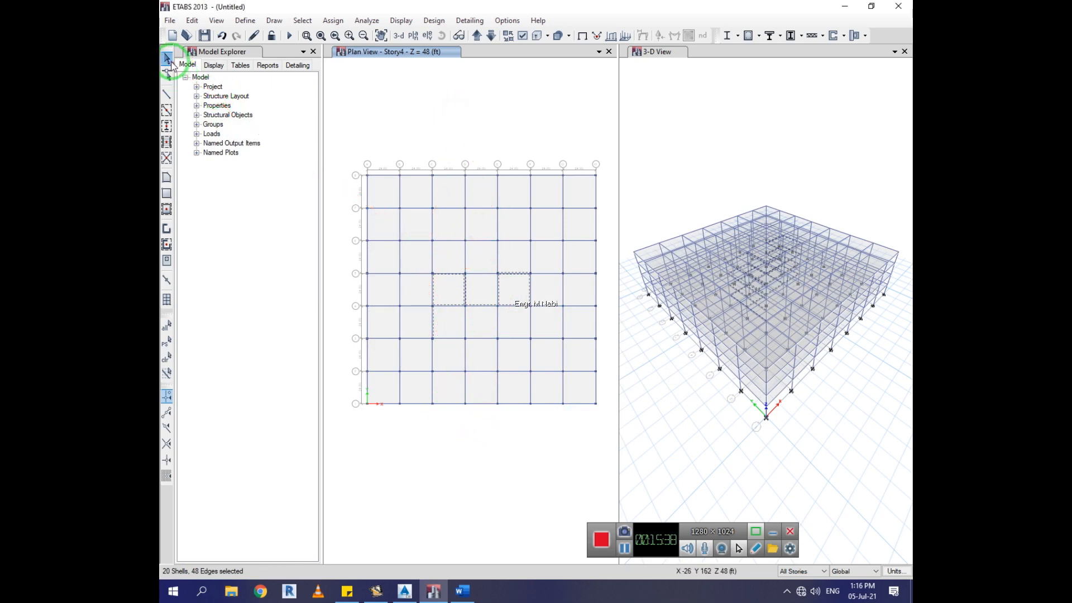
left_click(391, 115)
left_click(384, 205)
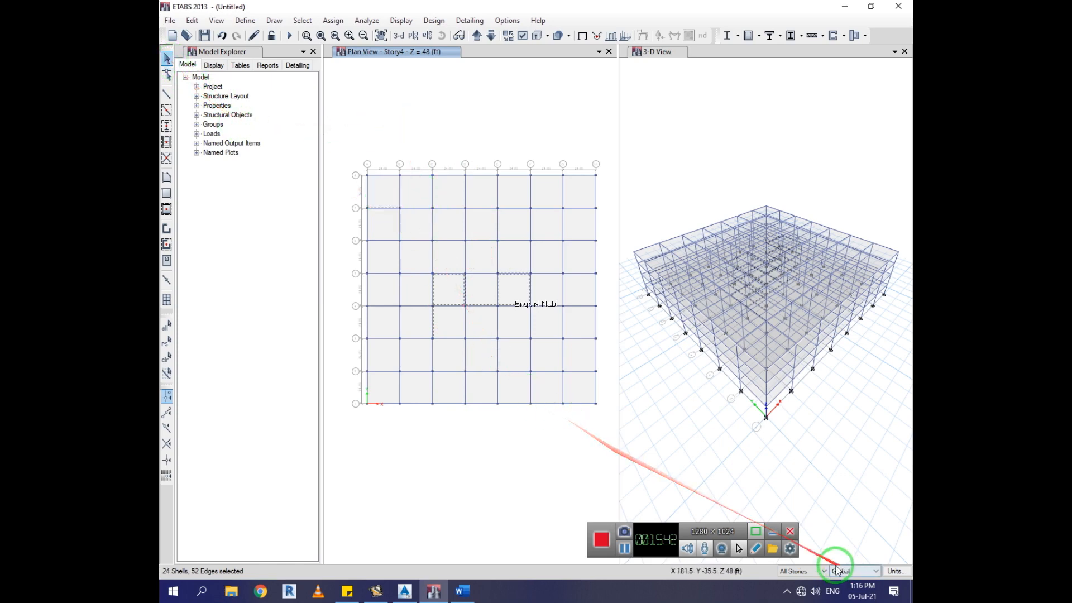
left_click(451, 210)
left_click(438, 221)
left_click(476, 239)
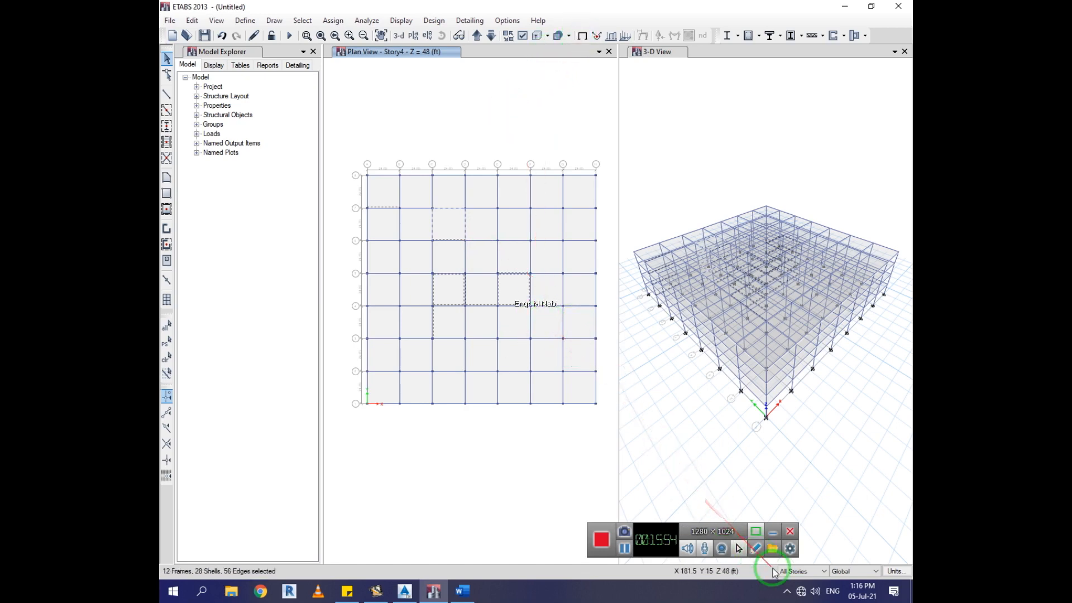
left_click(409, 473)
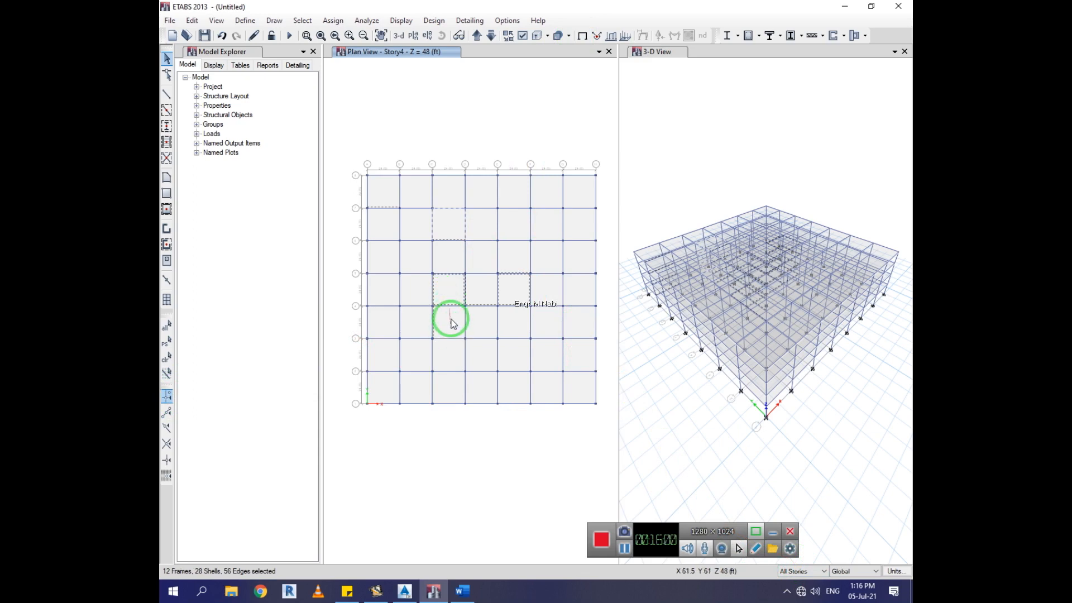
left_click(471, 327)
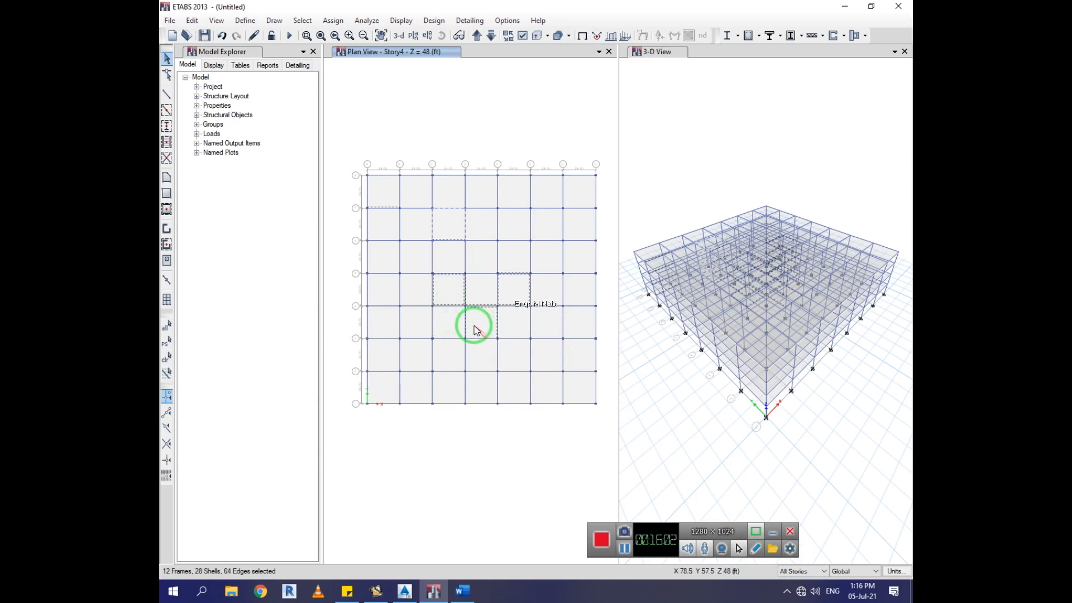
left_click(465, 328)
left_click(497, 329)
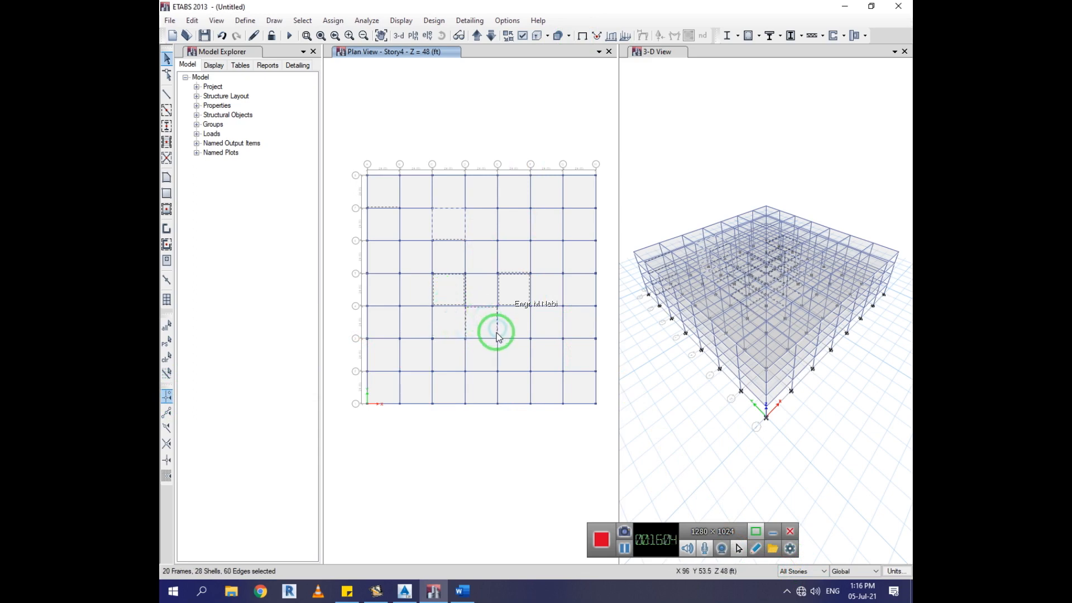
left_click(512, 305)
left_click(528, 274)
left_click(530, 275)
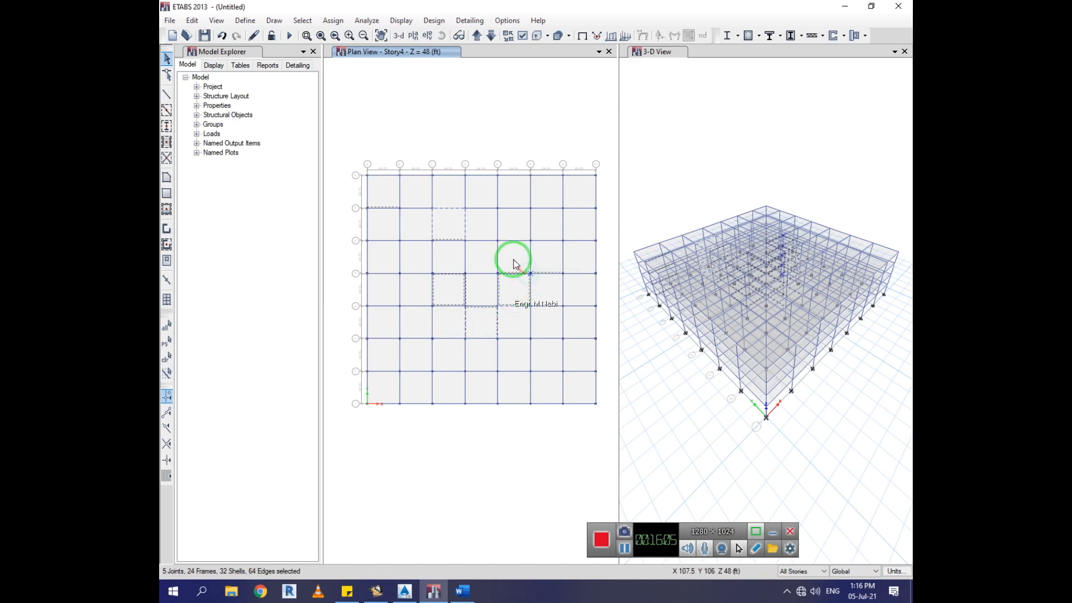
left_click(625, 550)
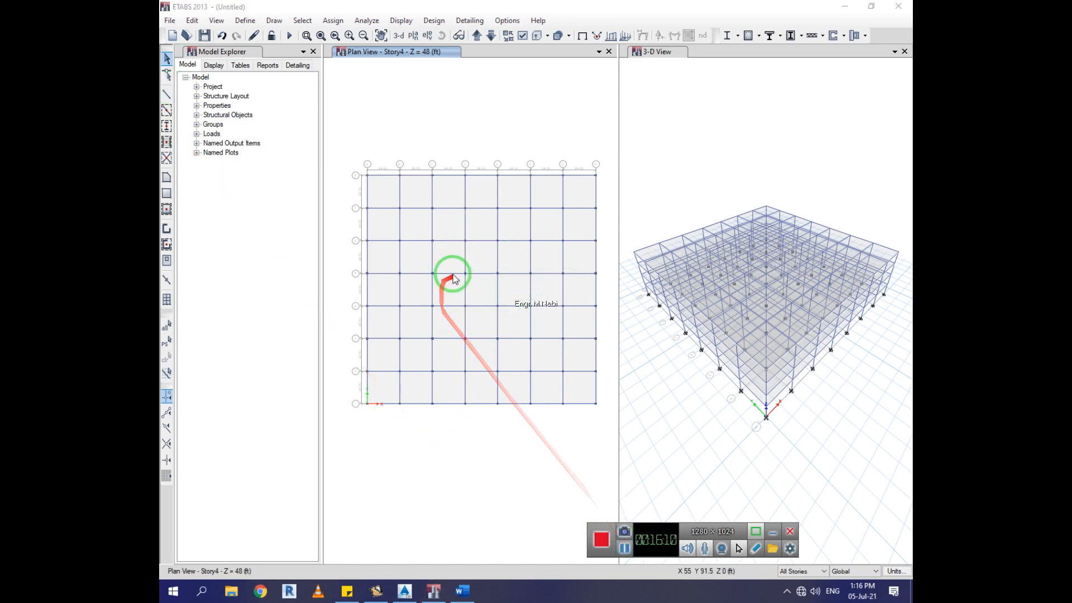
Step: Assign the Opening type to the slab panel in the third bay from the left and third from the top, on all stories
left_click(449, 261)
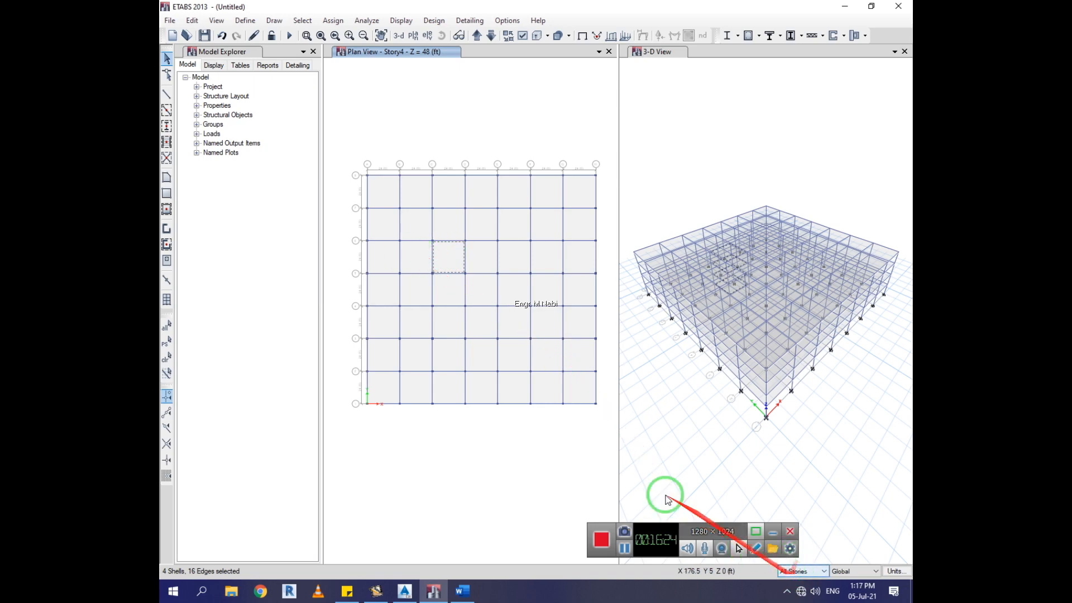
left_click(333, 24)
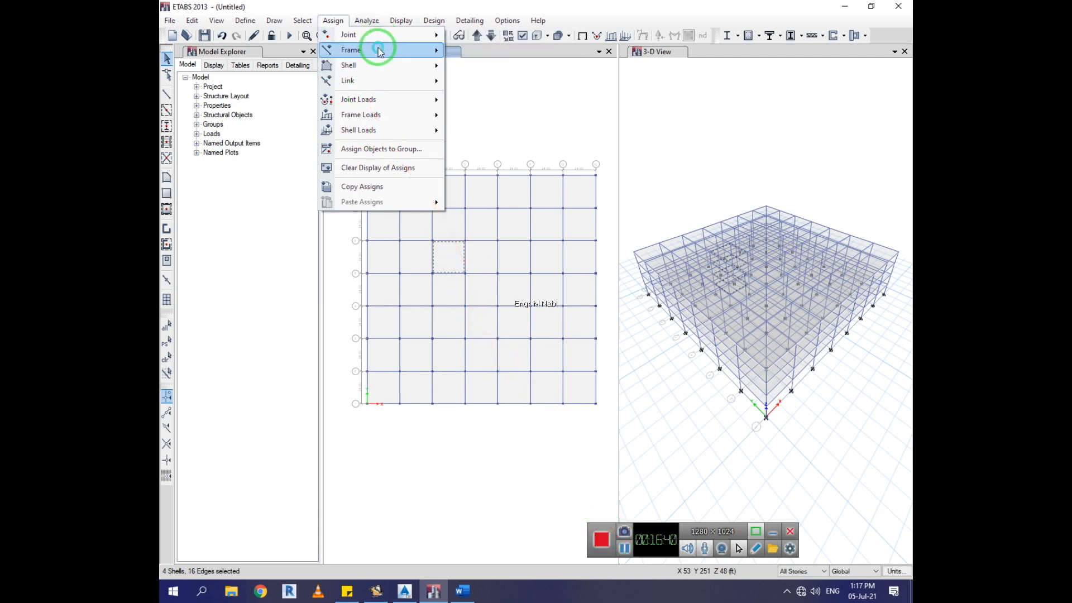
mouse_move(387, 38)
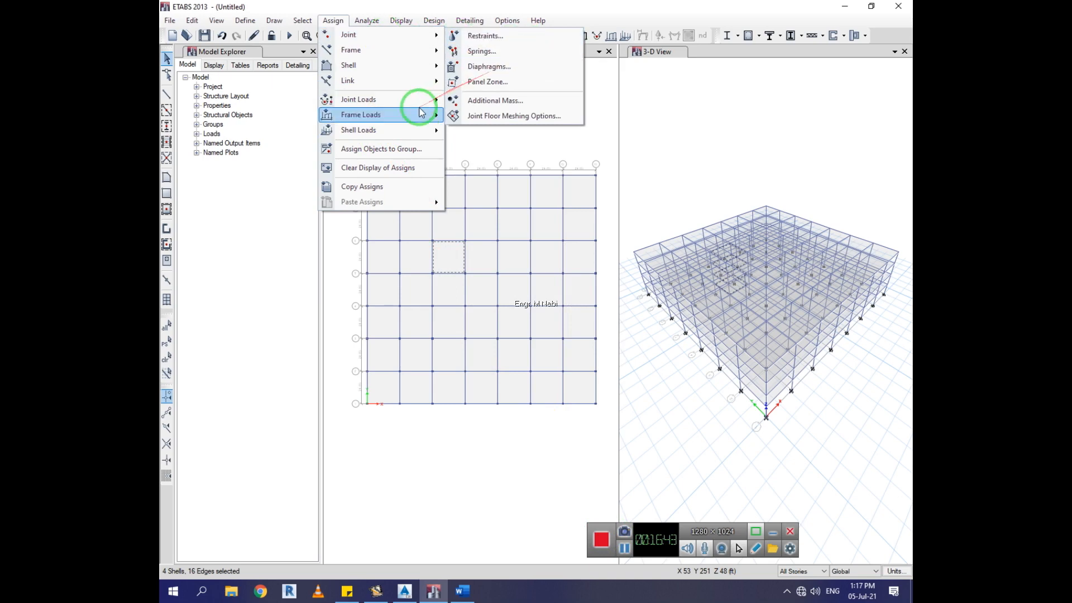
left_click(629, 547)
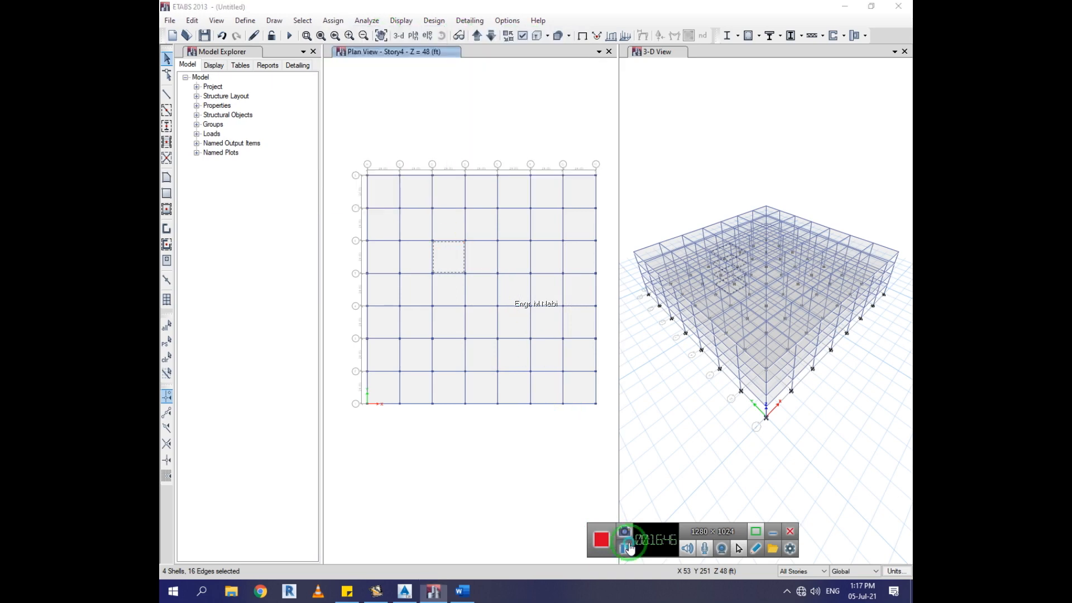
left_click(333, 21)
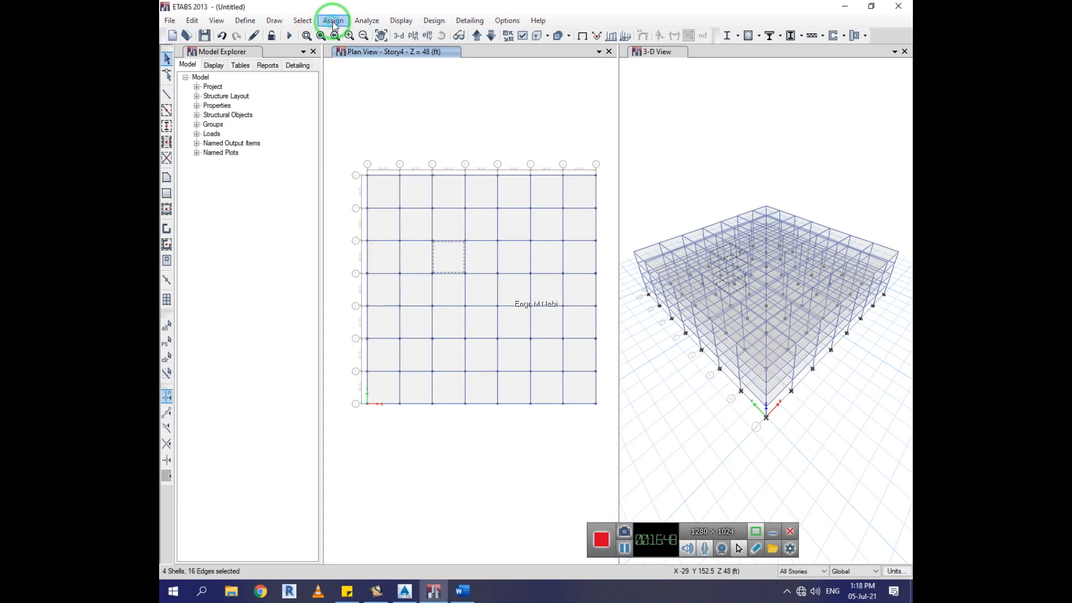
left_click(334, 22)
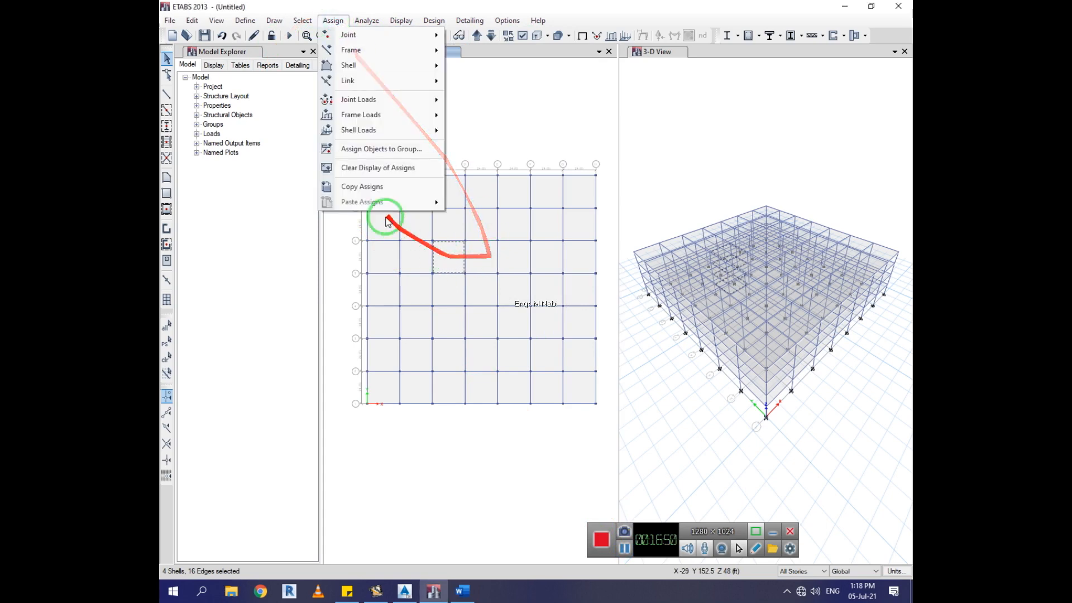
left_click(361, 66)
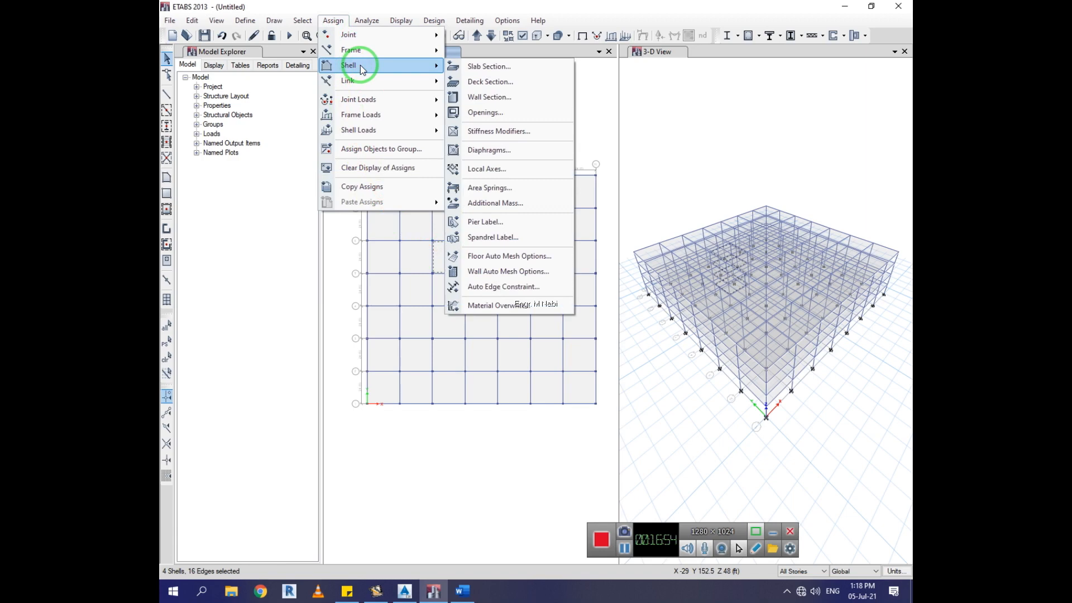
left_click(512, 116)
left_click(589, 333)
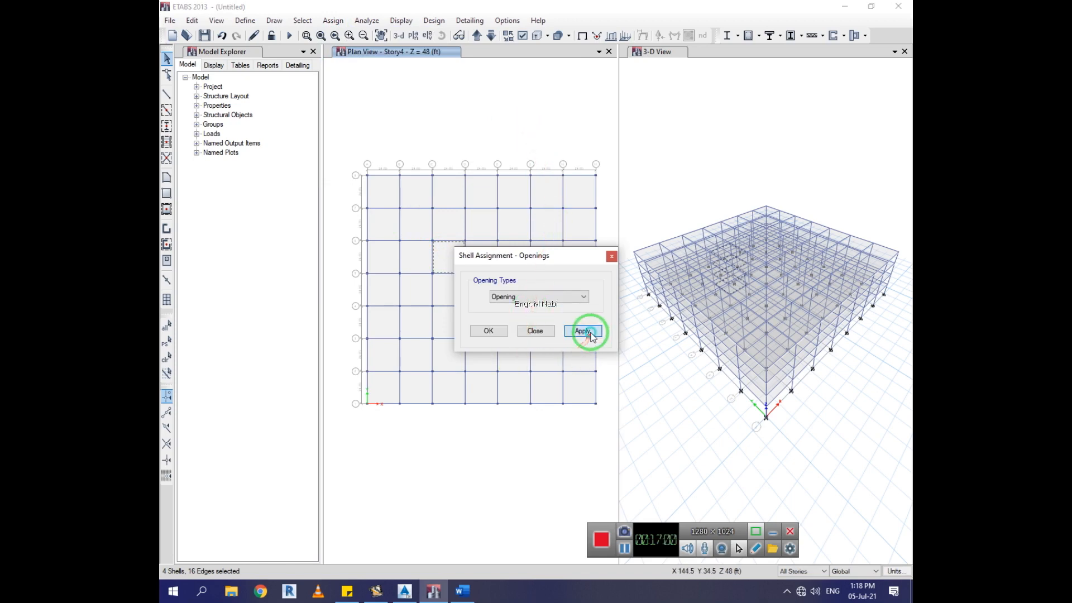
left_click(488, 330)
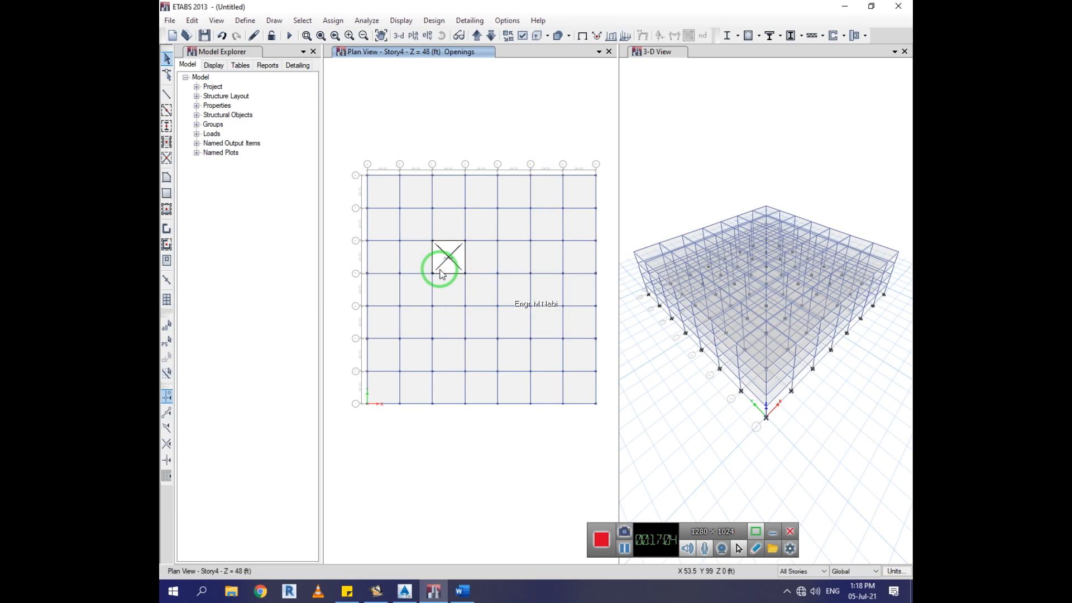
Step: Display the frames as extruded members in the 3-D view, clear the object selection, and inspect the slab opening
left_click_drag(776, 120, 670, 97)
left_click(539, 38)
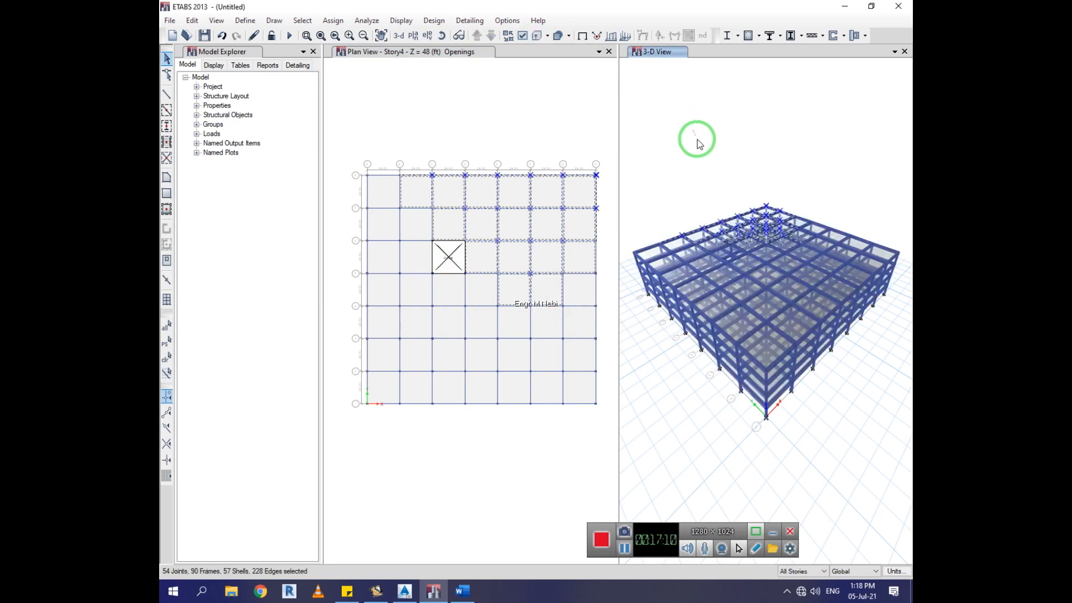
key("Escape")
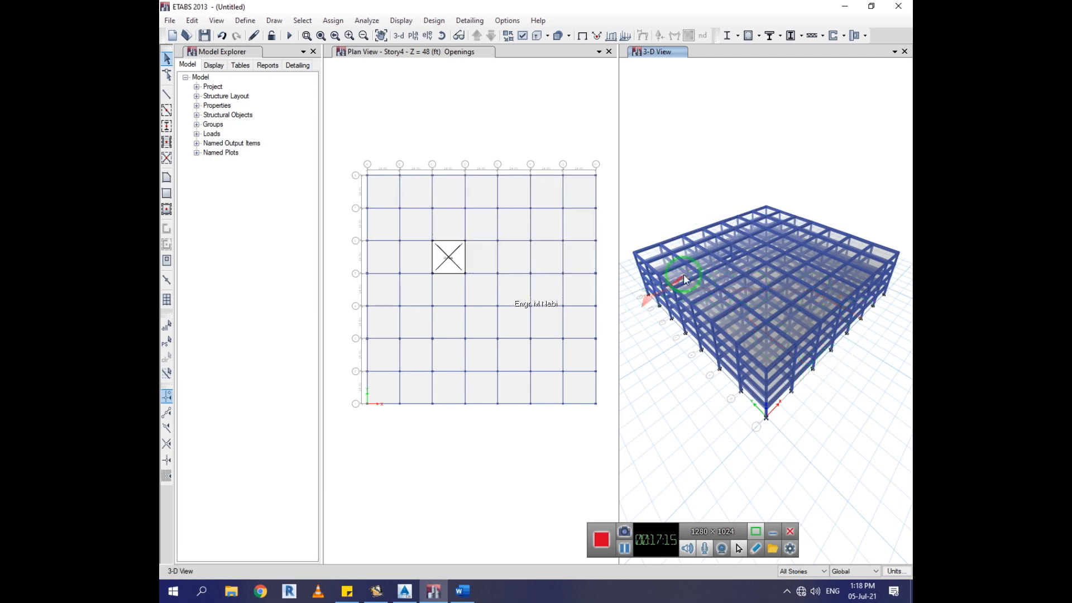
scroll(722, 260, "up", 5)
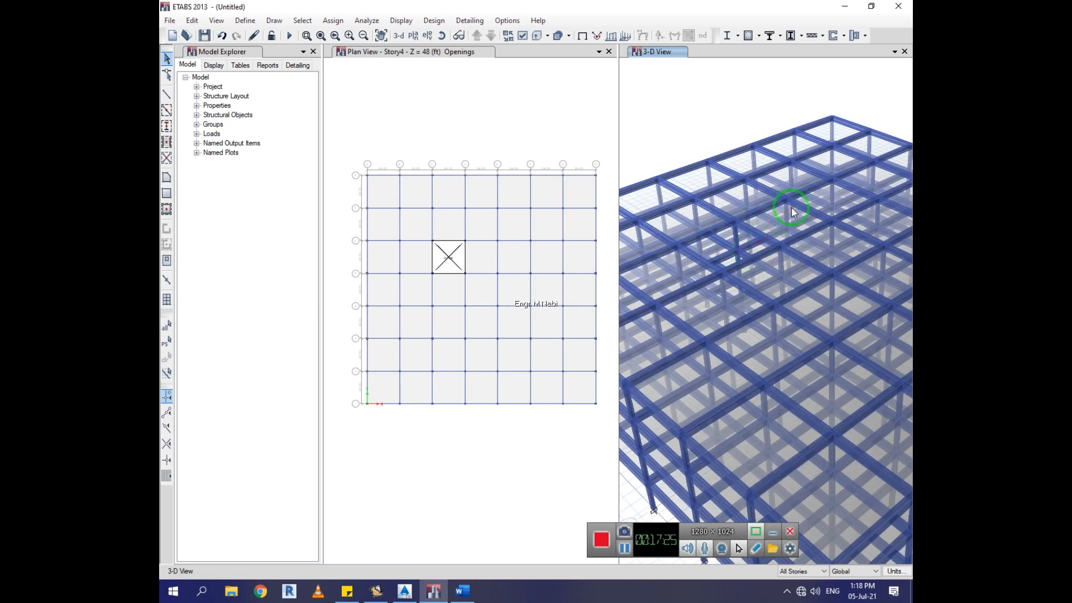
scroll(796, 200, "down", 3)
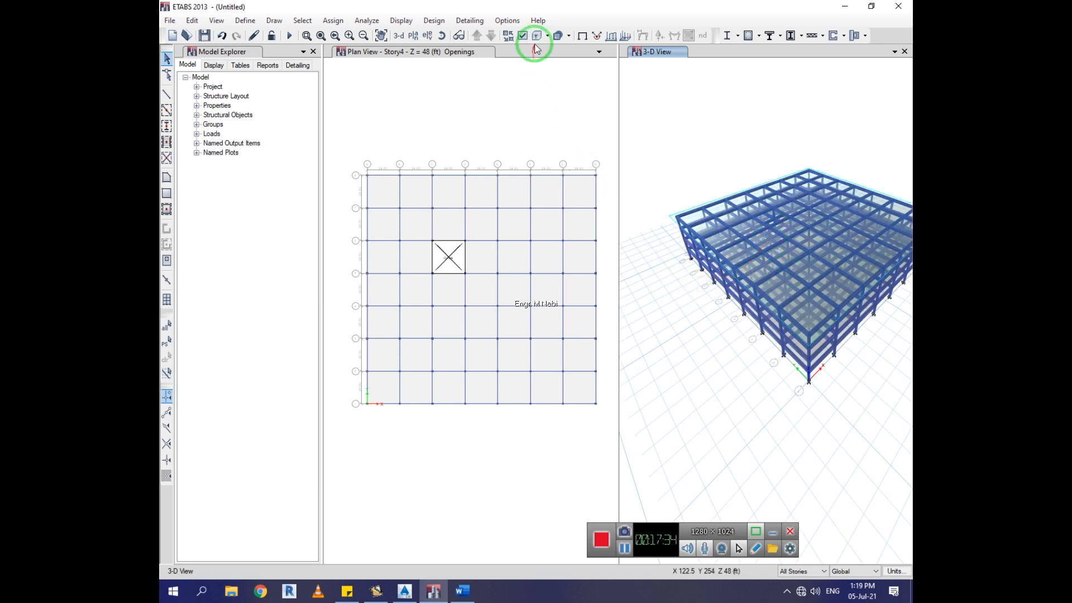
Step: Show the rendered view of the building, examine the slab opening from several angles and distances, and close the rendering
left_click(212, 21)
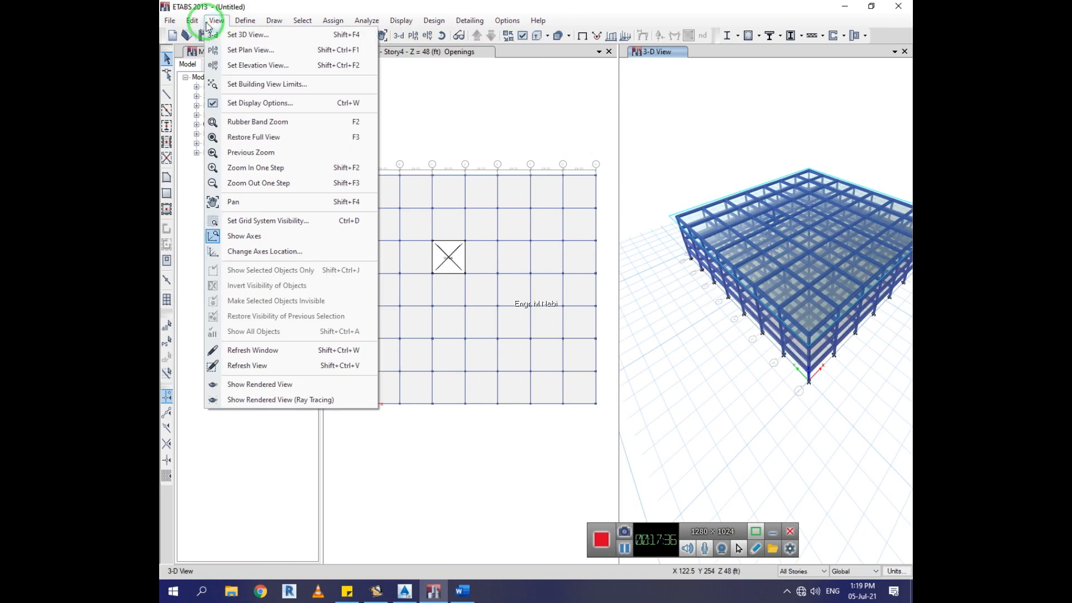
left_click(309, 386)
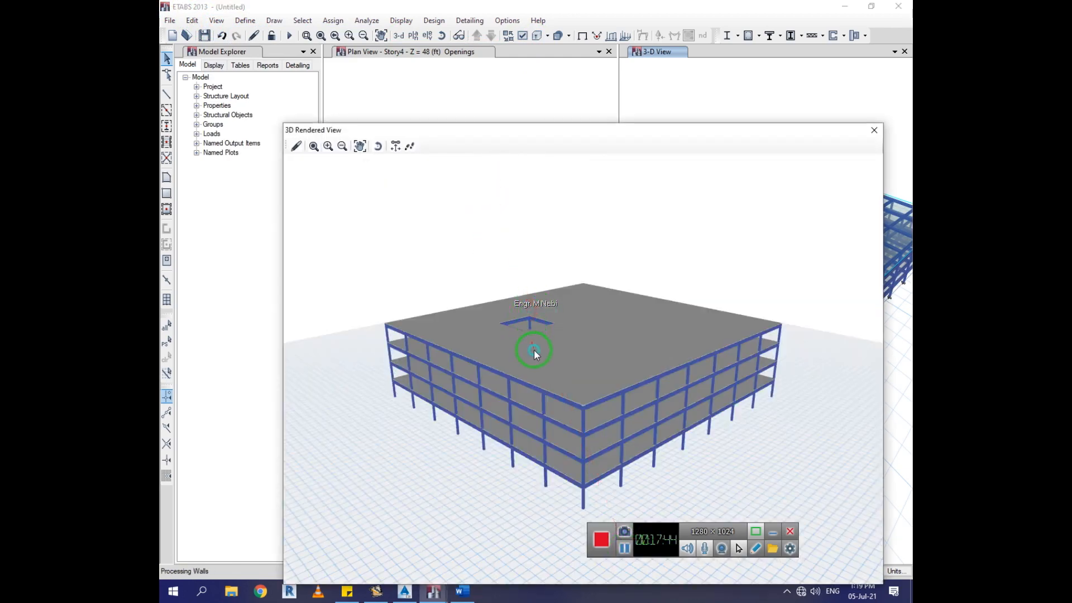
scroll(534, 351, "down", 2)
left_click(378, 146)
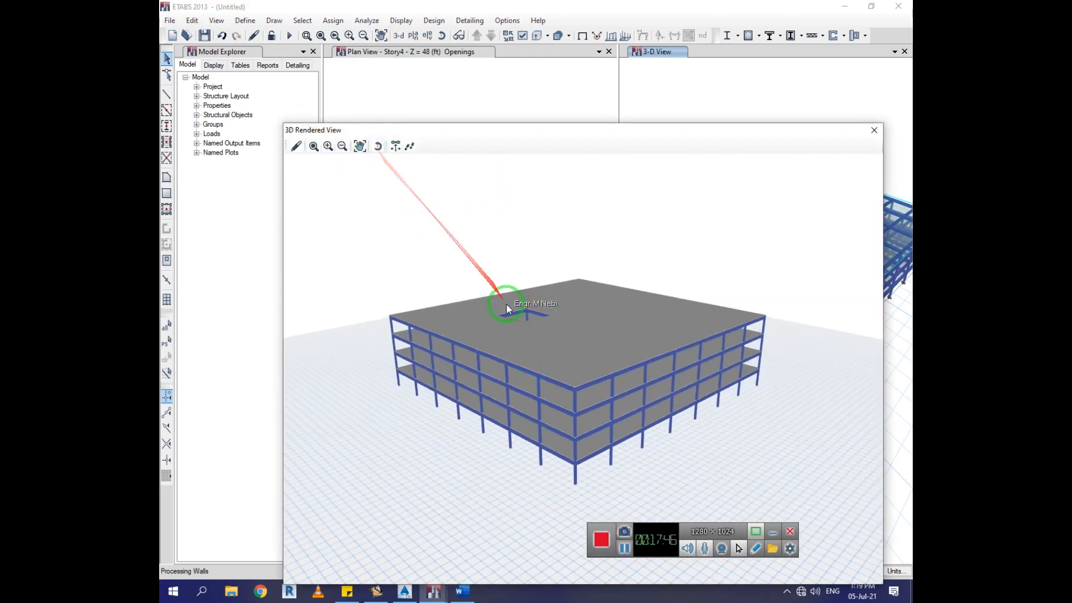
left_click_drag(506, 303, 538, 415)
scroll(507, 312, "up", 5)
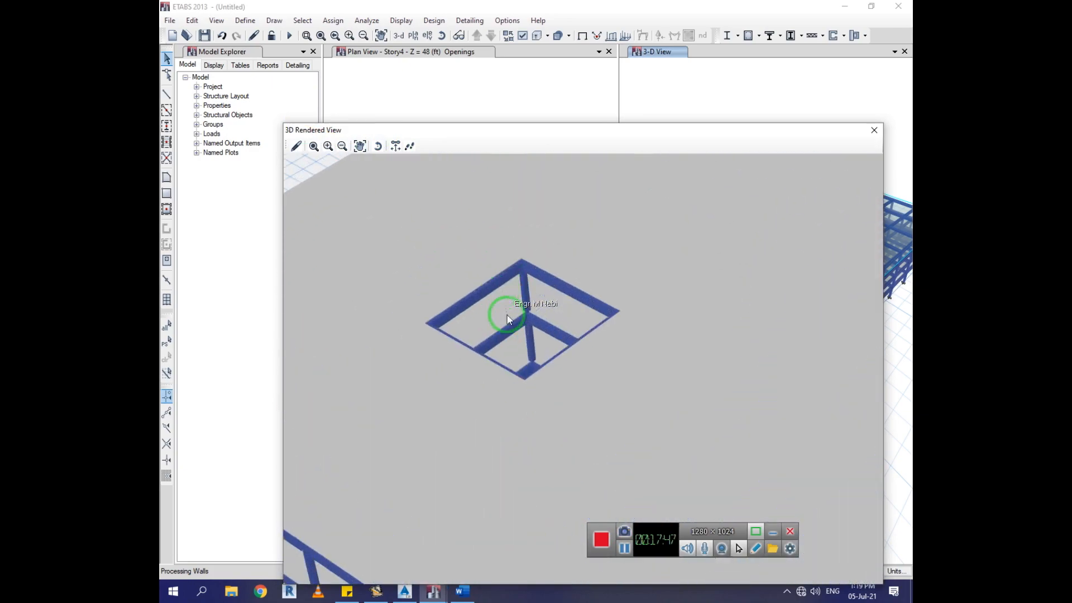
left_click_drag(507, 315, 516, 260)
scroll(508, 242, "down", 5)
left_click_drag(577, 346, 545, 354)
left_click(874, 130)
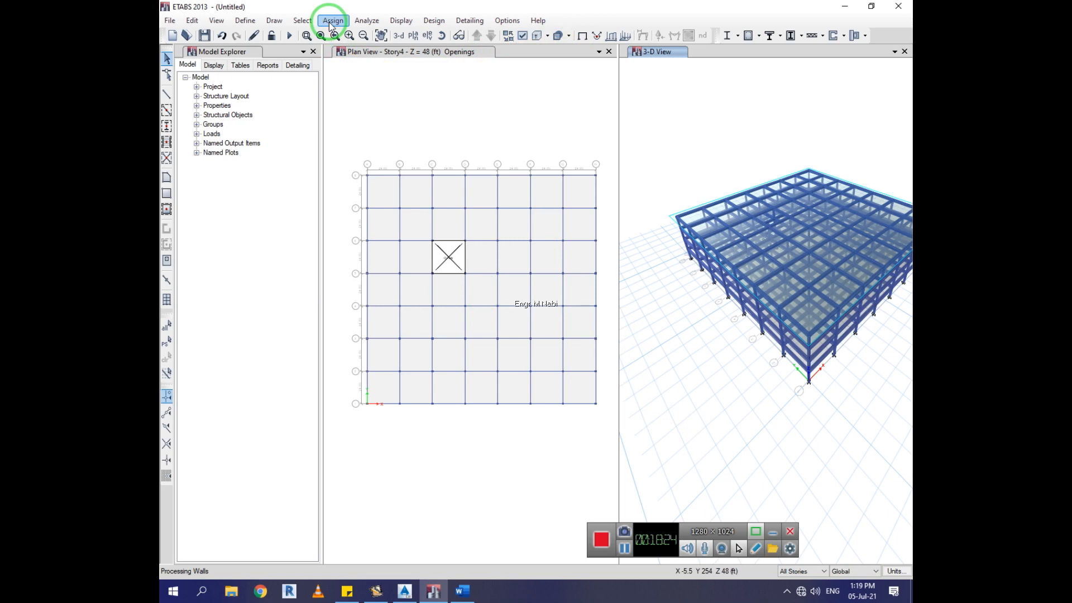
Step: Select all columns and beams in the model by object type
left_click(303, 20)
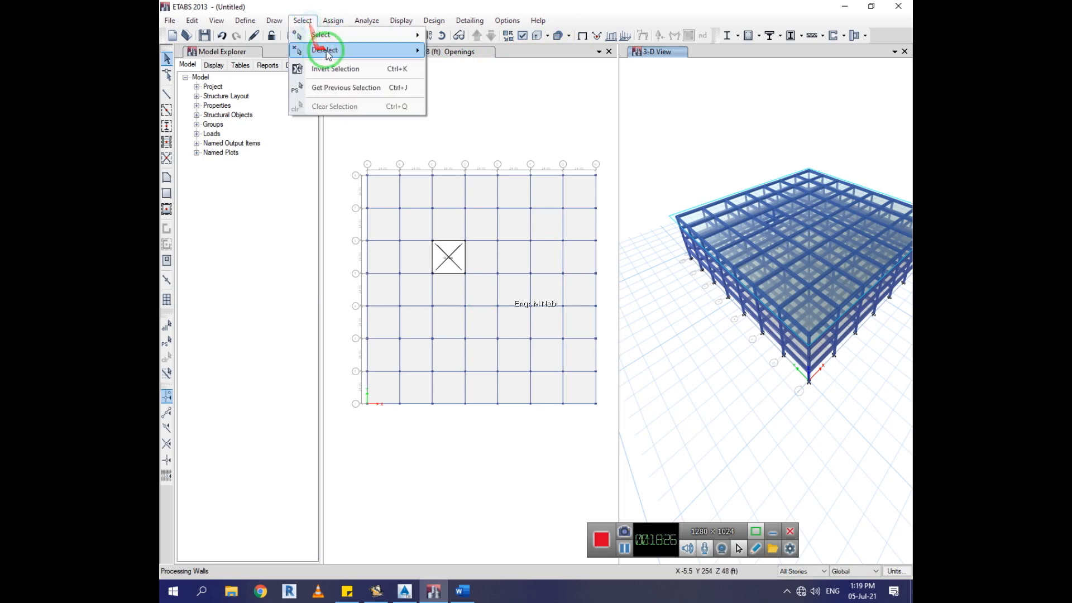
mouse_move(413, 35)
left_click(509, 119)
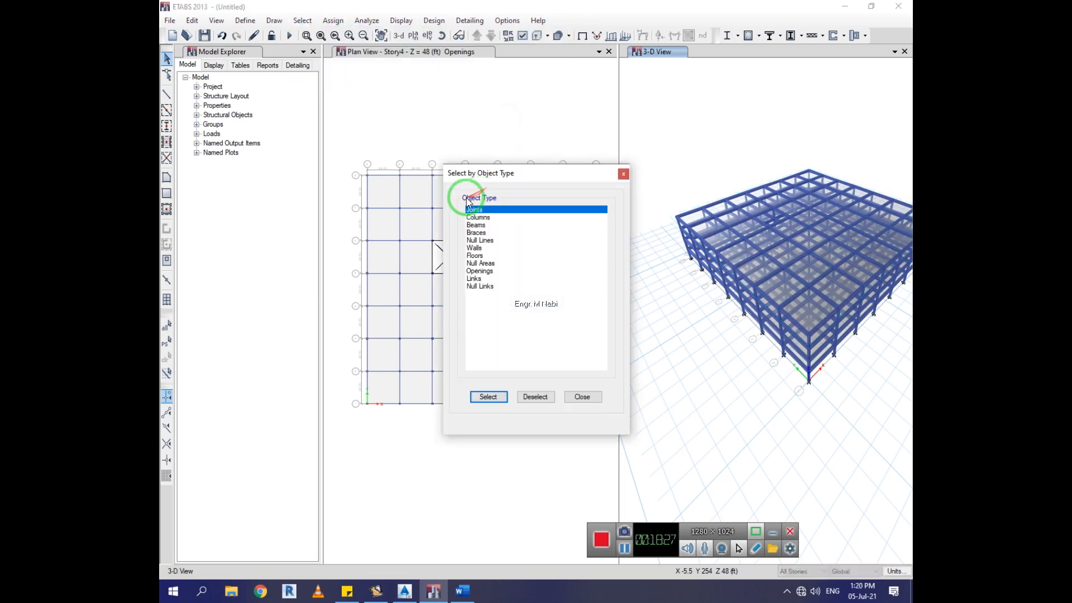
left_click_drag(481, 217, 484, 225)
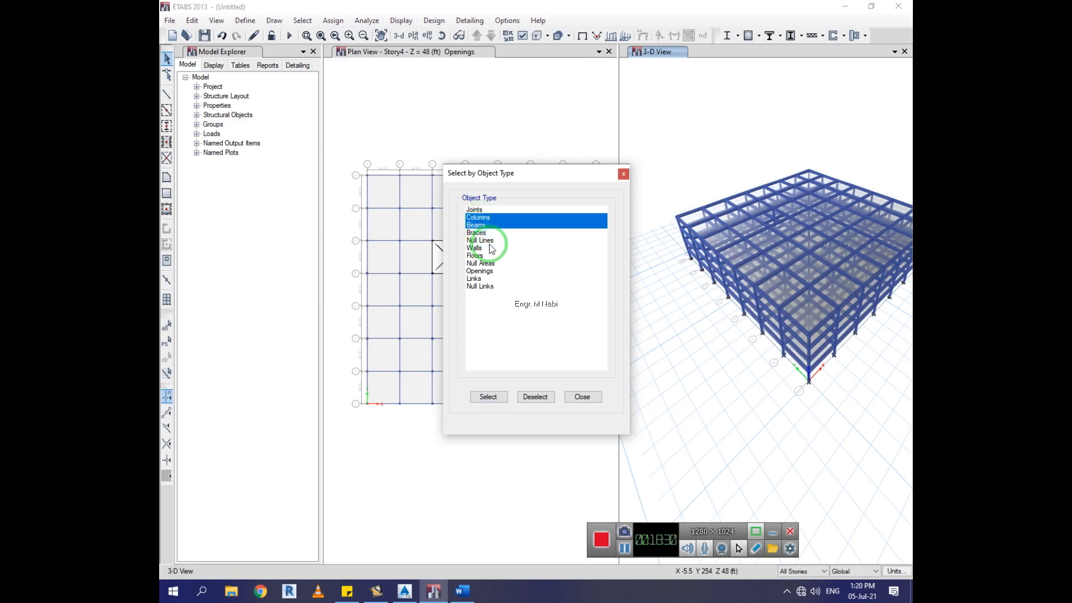
left_click(489, 396)
left_click(623, 174)
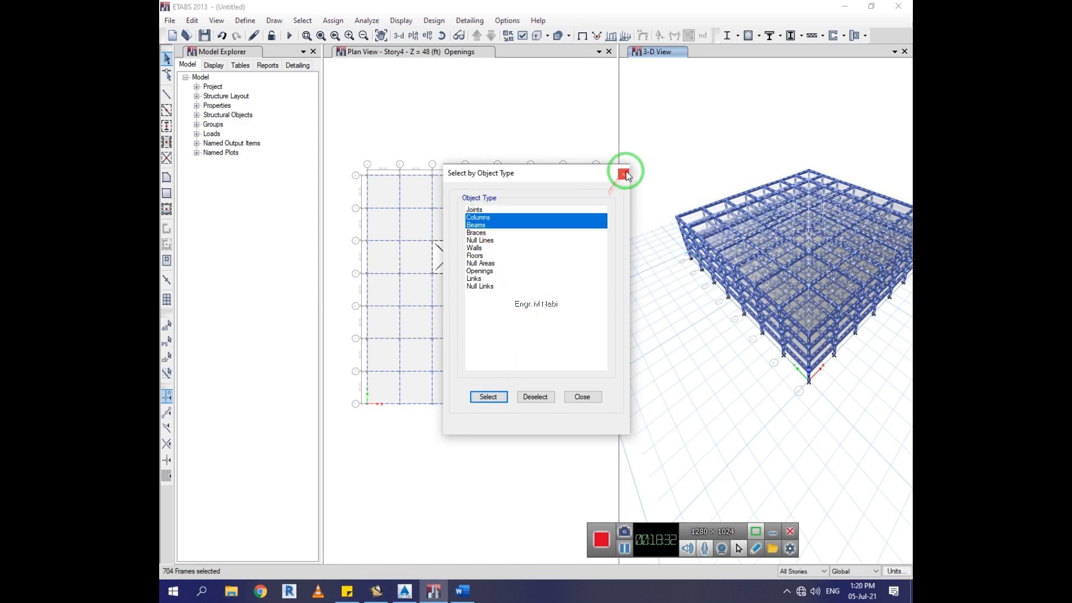
Step: Assign end length offsets to the selected frames, automatic from connectivity, with a rigid-zone factor of 0.5
left_click(325, 24)
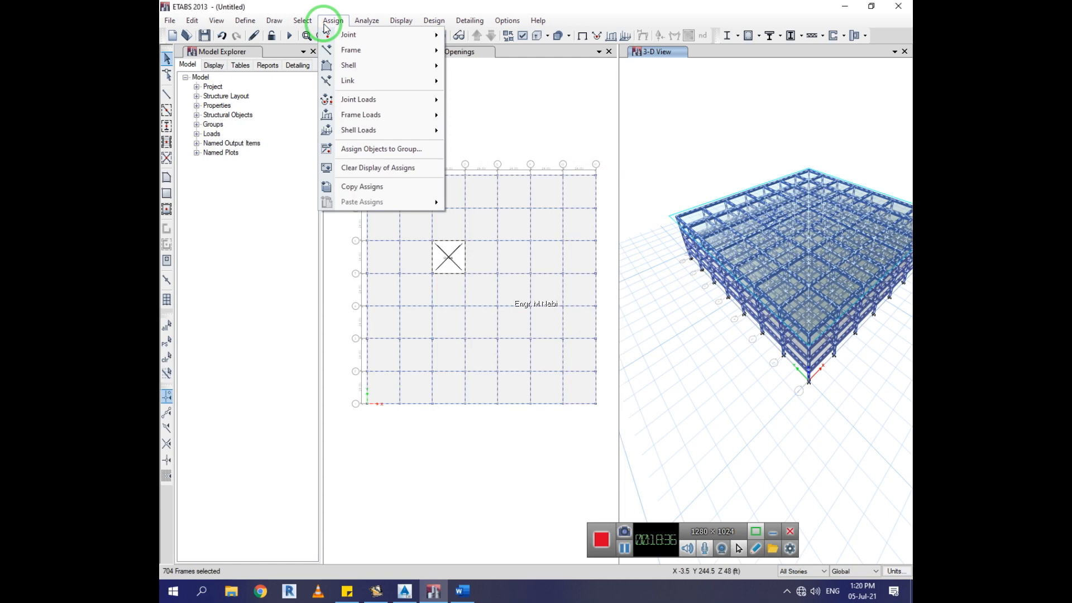
mouse_move(371, 50)
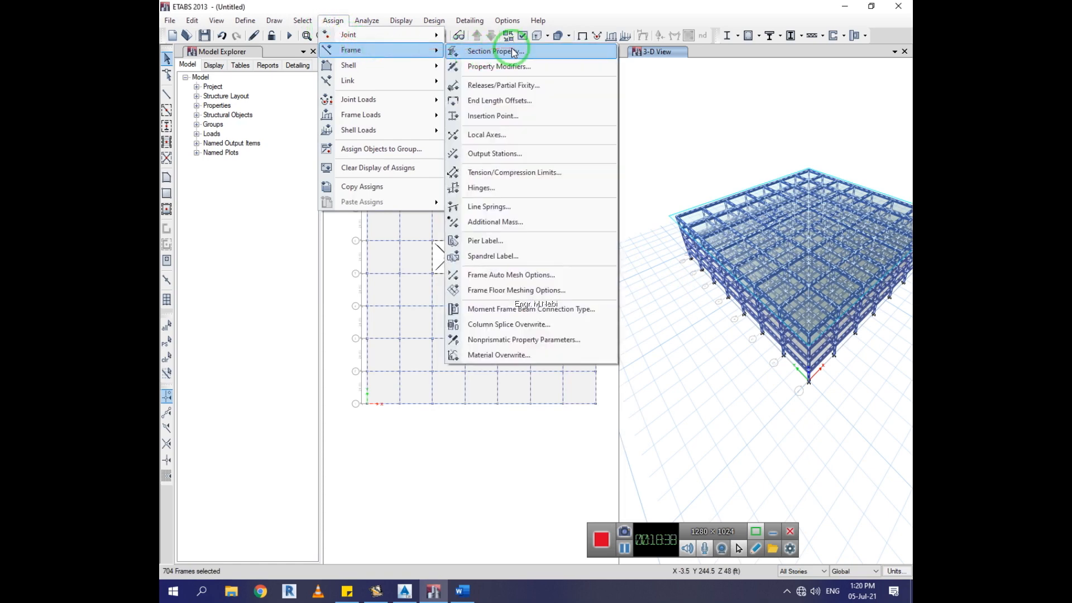
left_click(540, 101)
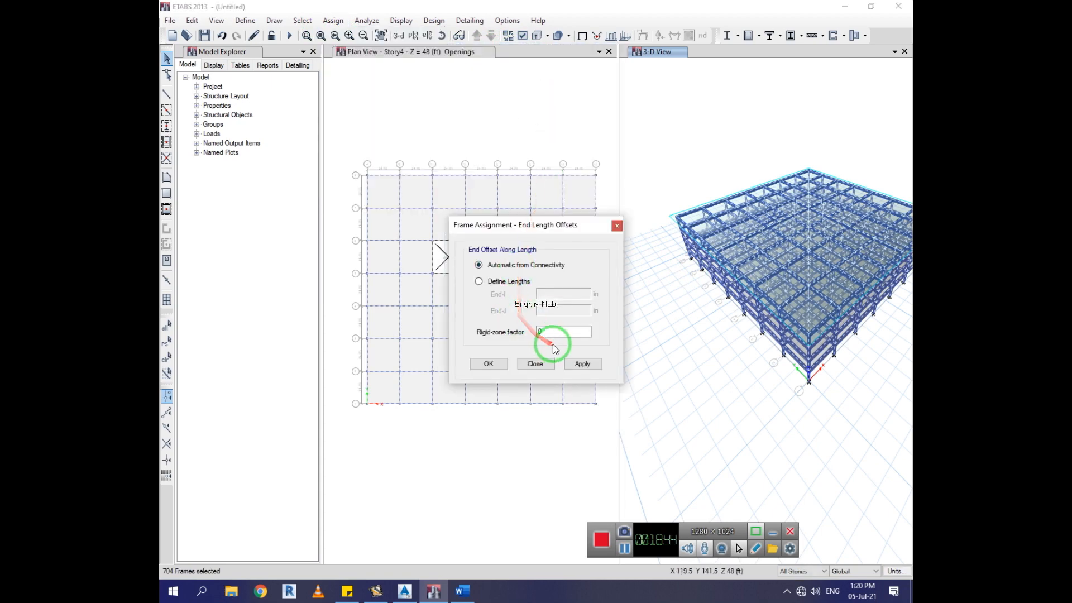
left_click_drag(550, 335, 517, 350)
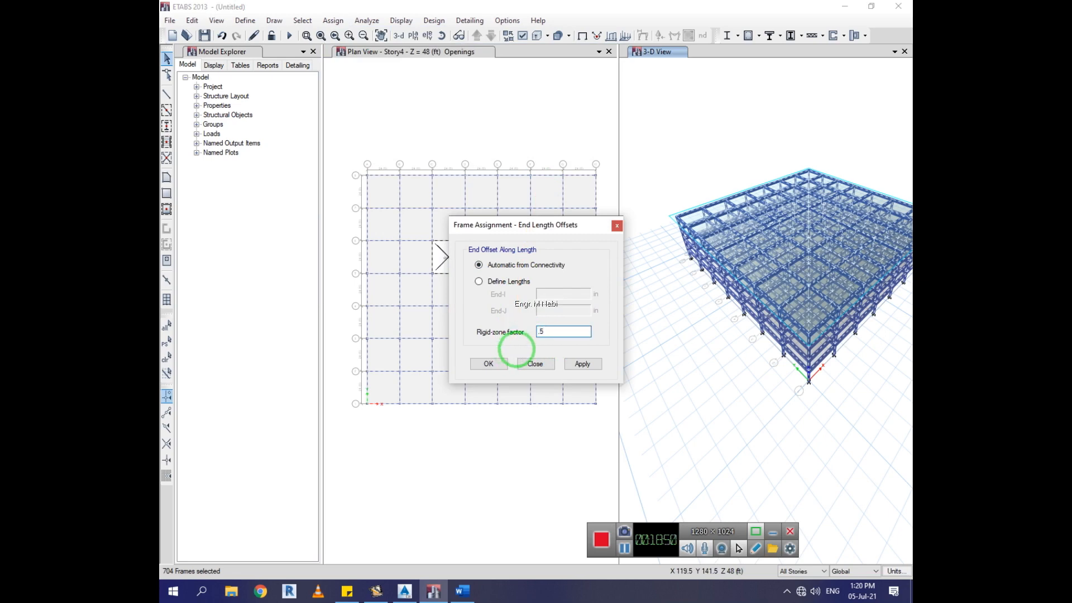
type(".5")
left_click(581, 364)
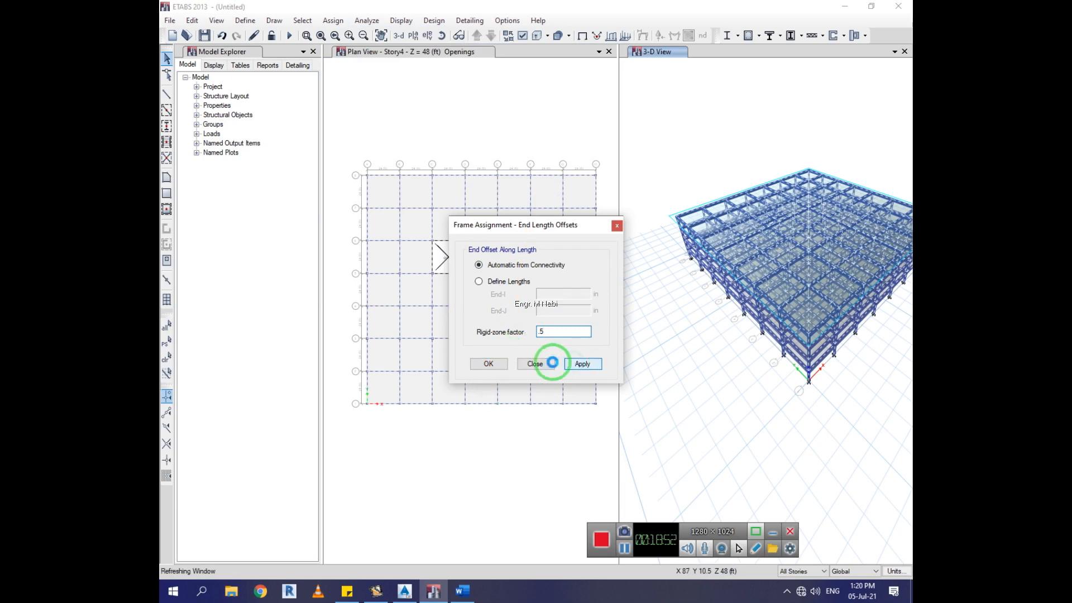
left_click(487, 363)
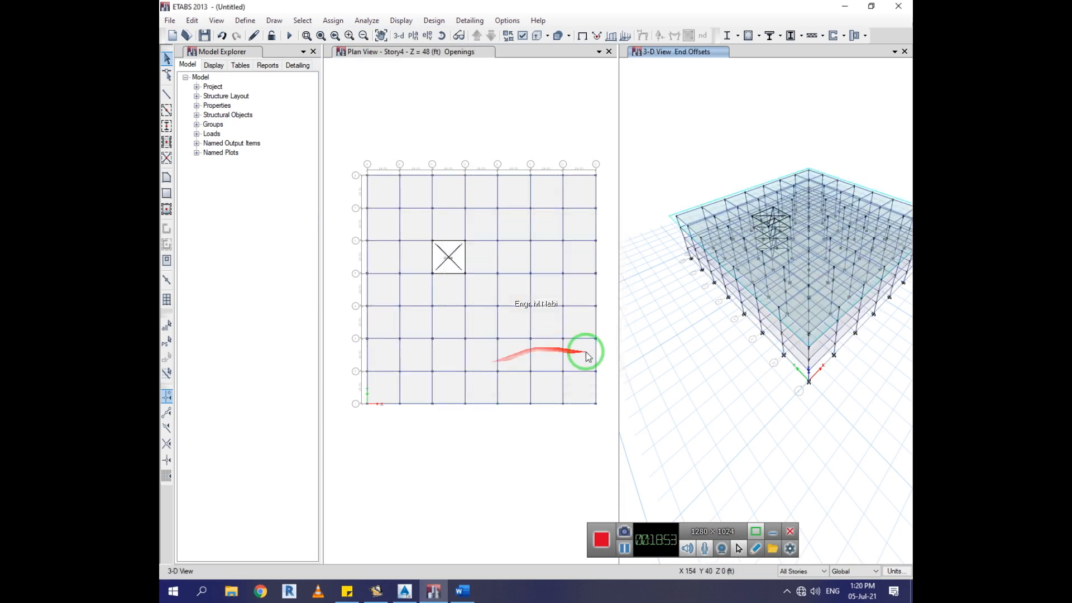
left_click(706, 417)
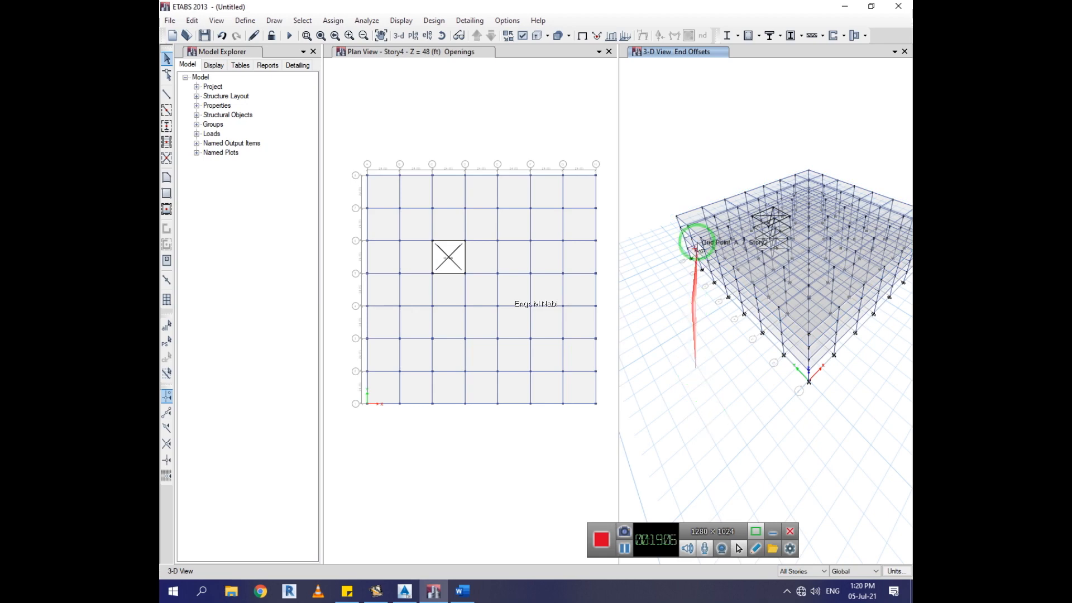
left_click(698, 218)
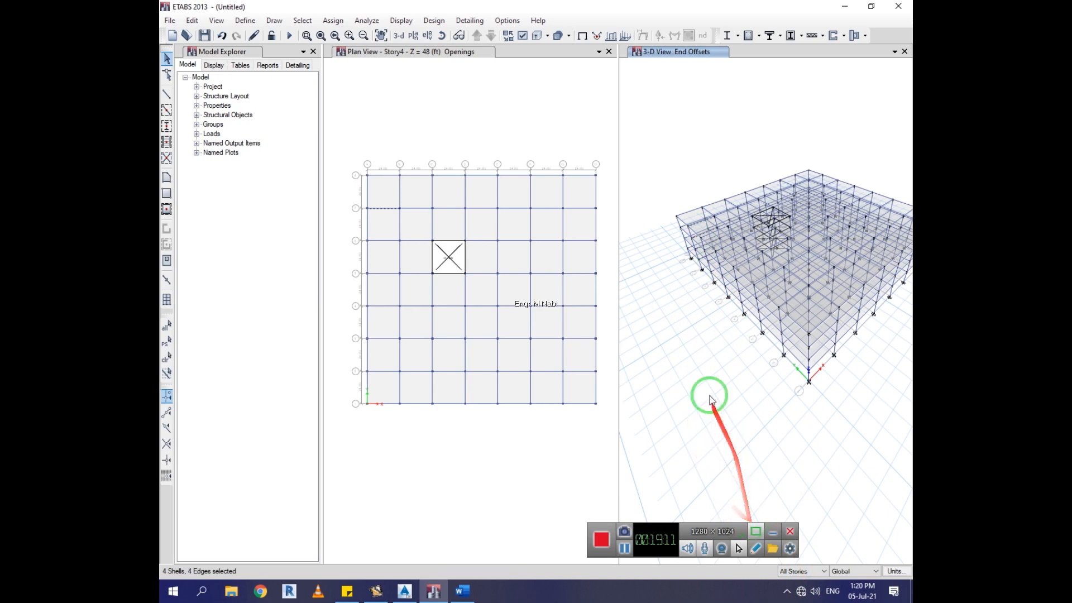
left_click(698, 323)
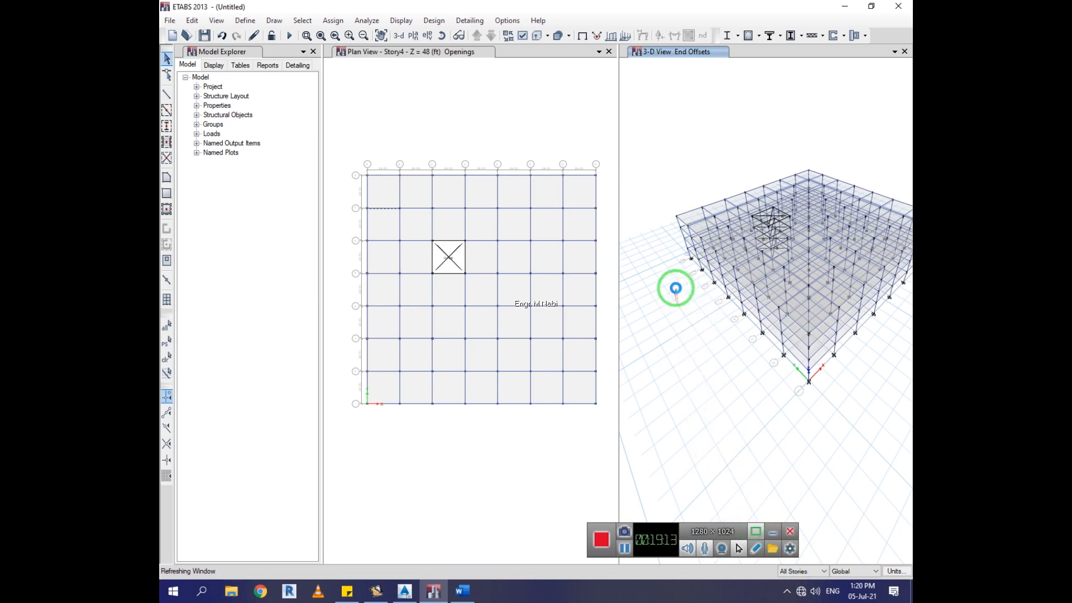
Step: Select all slabs in the model that use the Slab16in slab property
left_click(303, 20)
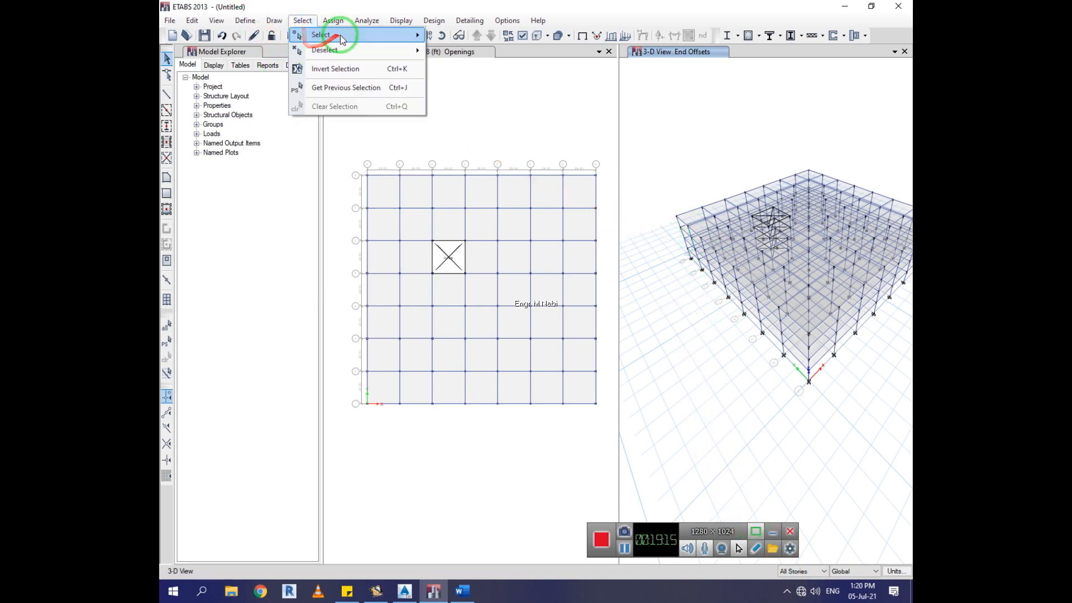
mouse_move(335, 34)
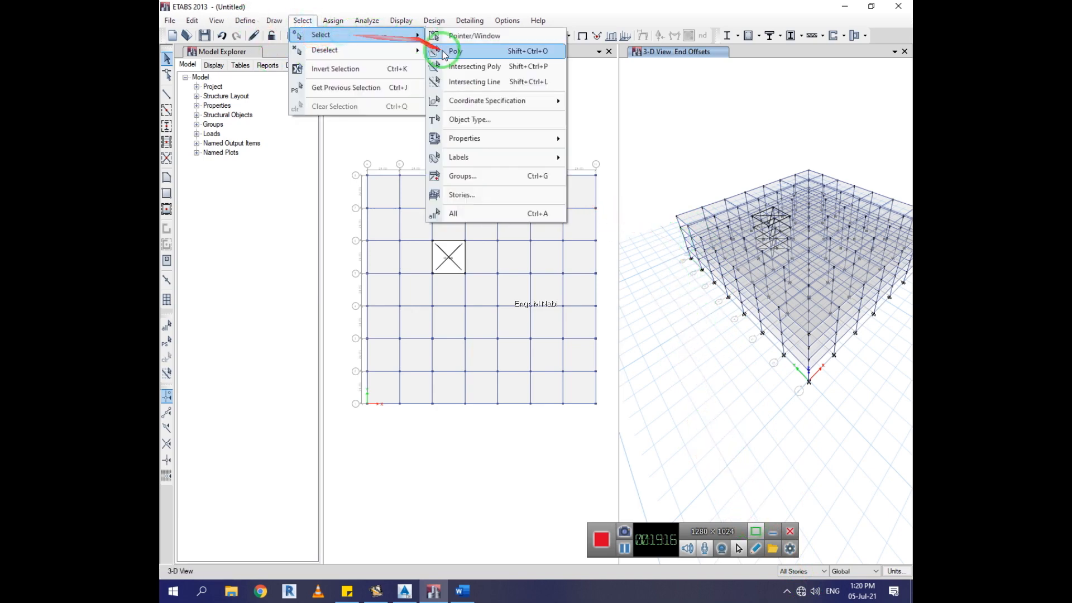
left_click(393, 37)
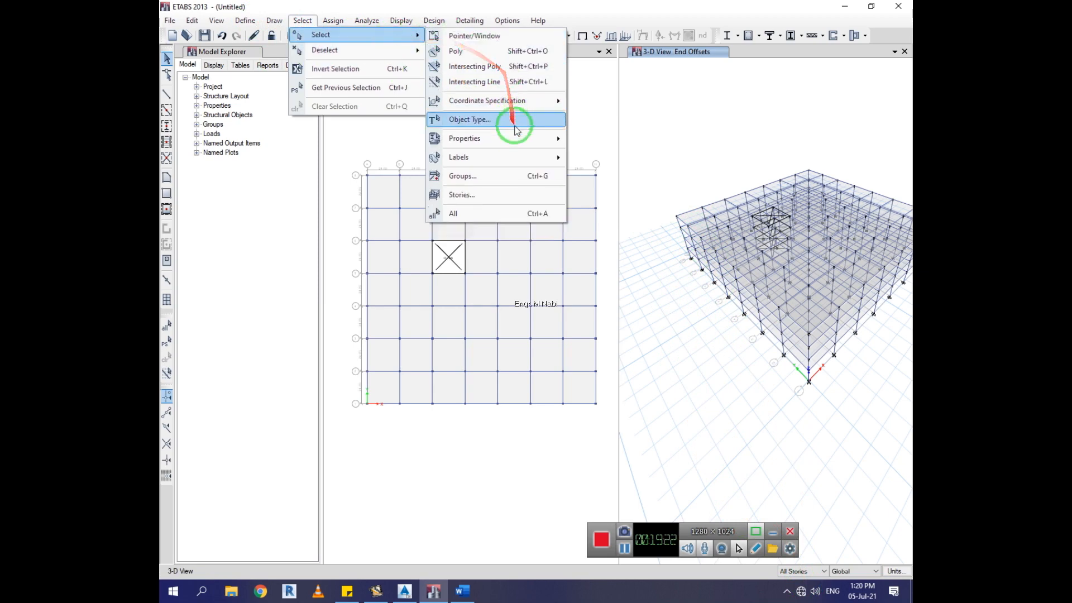
mouse_move(553, 138)
left_click(653, 177)
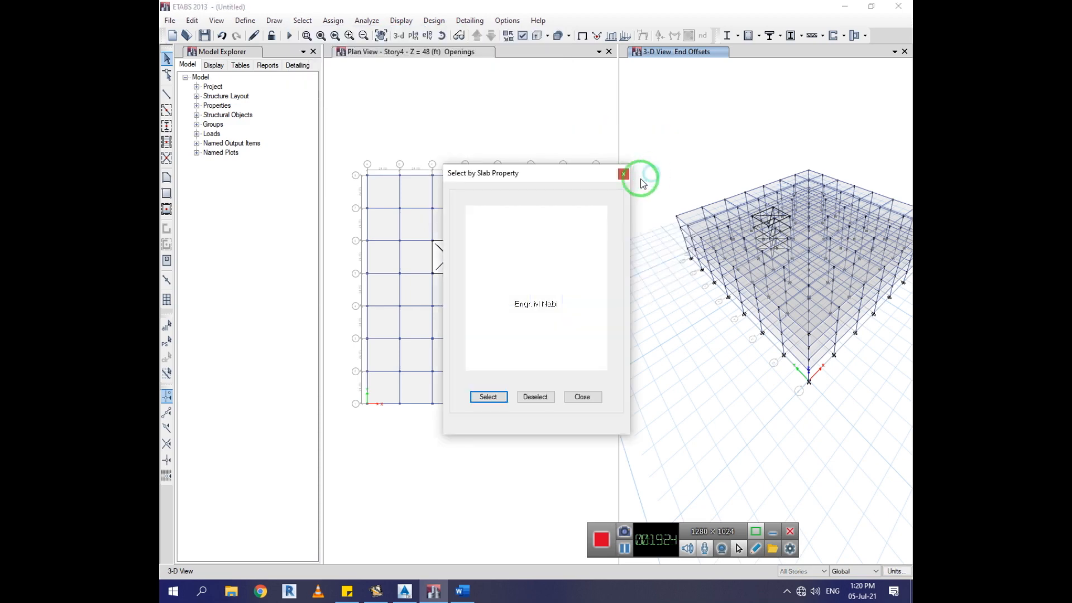
left_click(492, 234)
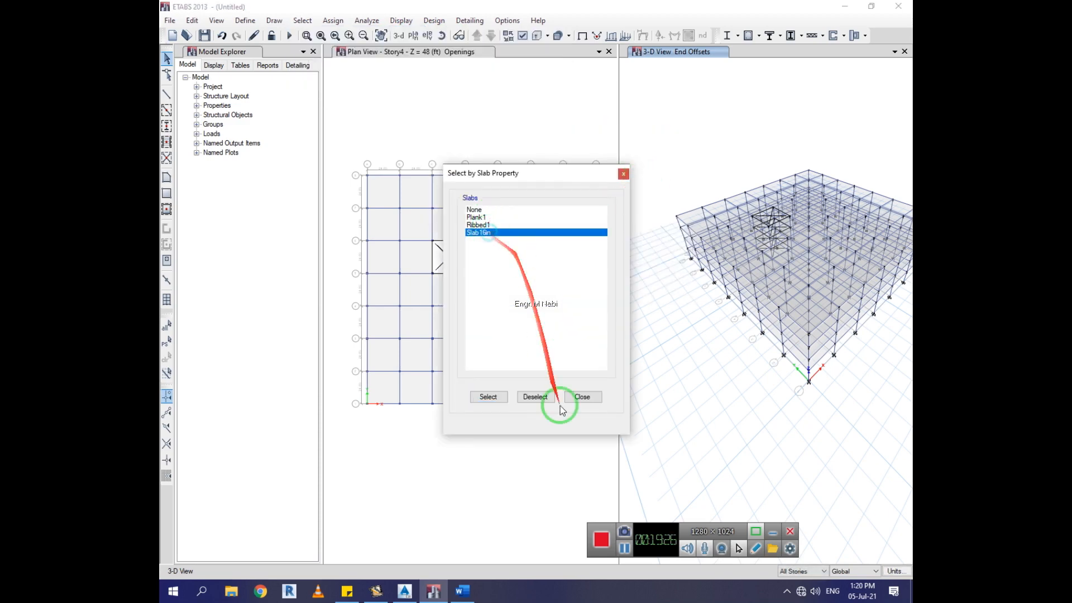
left_click(487, 395)
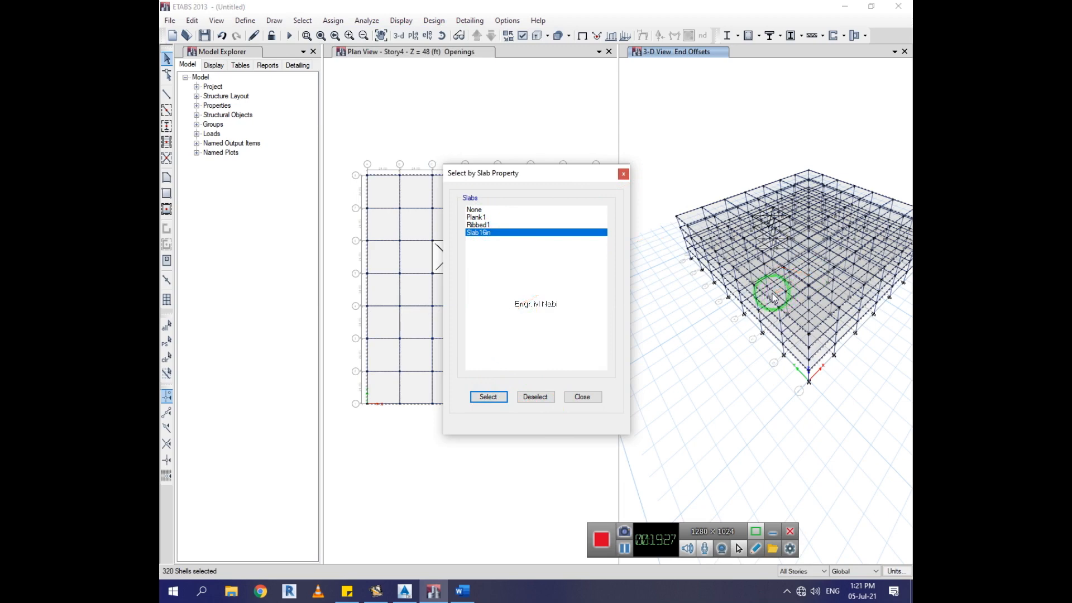
Step: Assign a uniform shell load of 40 in the gravity direction to the selected slabs under the Live load pattern
left_click(331, 21)
left_click(332, 22)
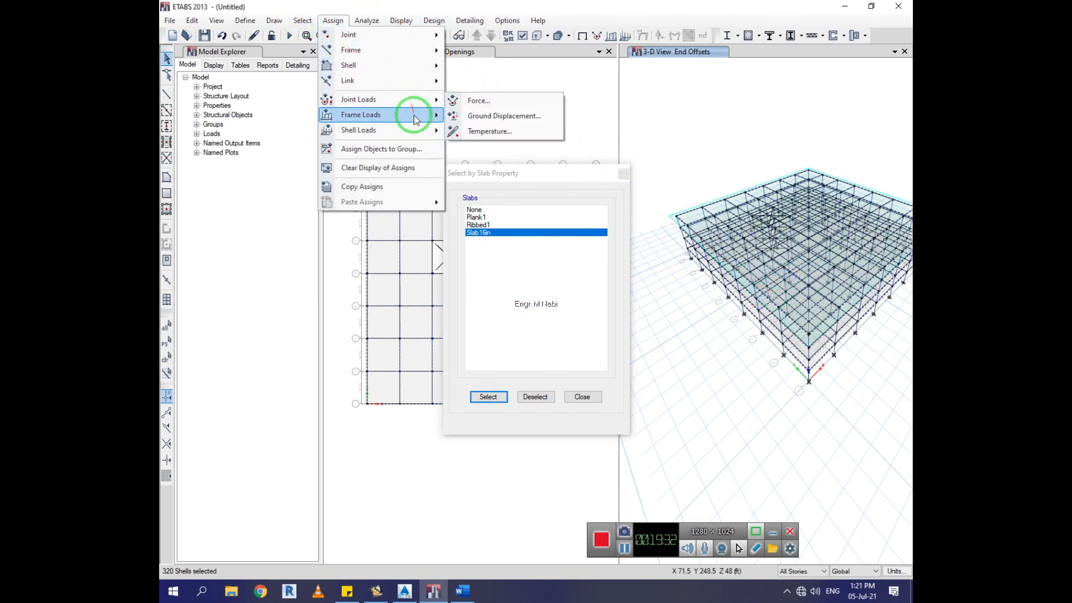
mouse_move(411, 130)
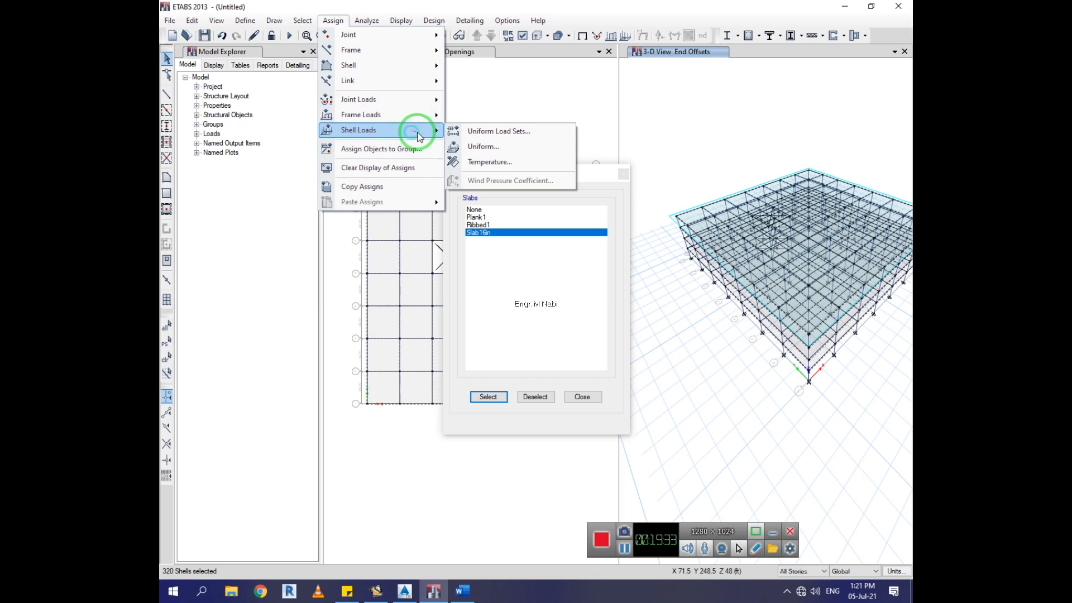
left_click(537, 148)
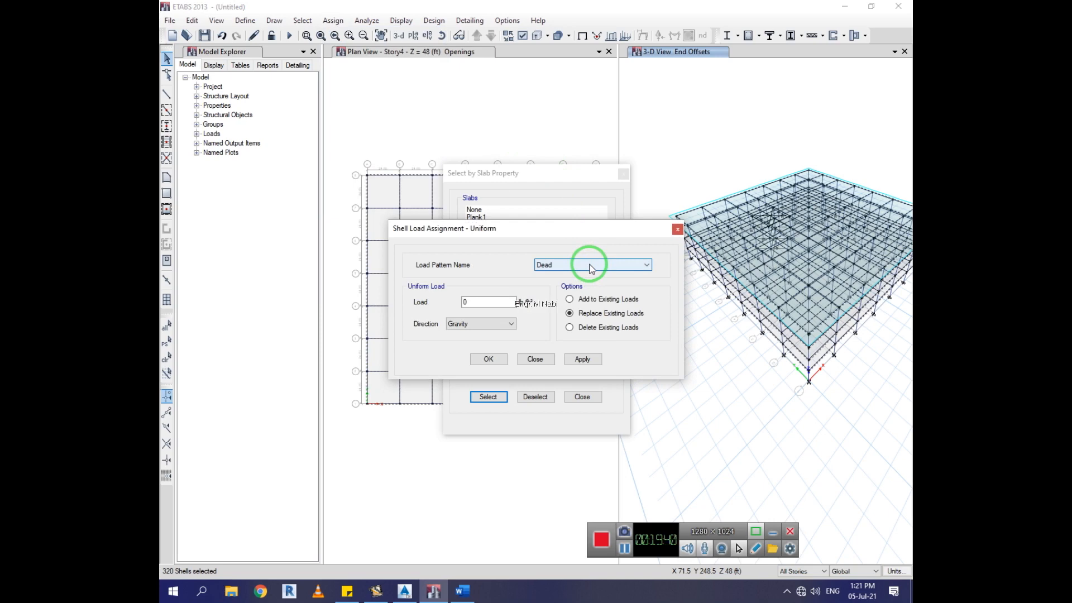
left_click(591, 266)
left_click(581, 281)
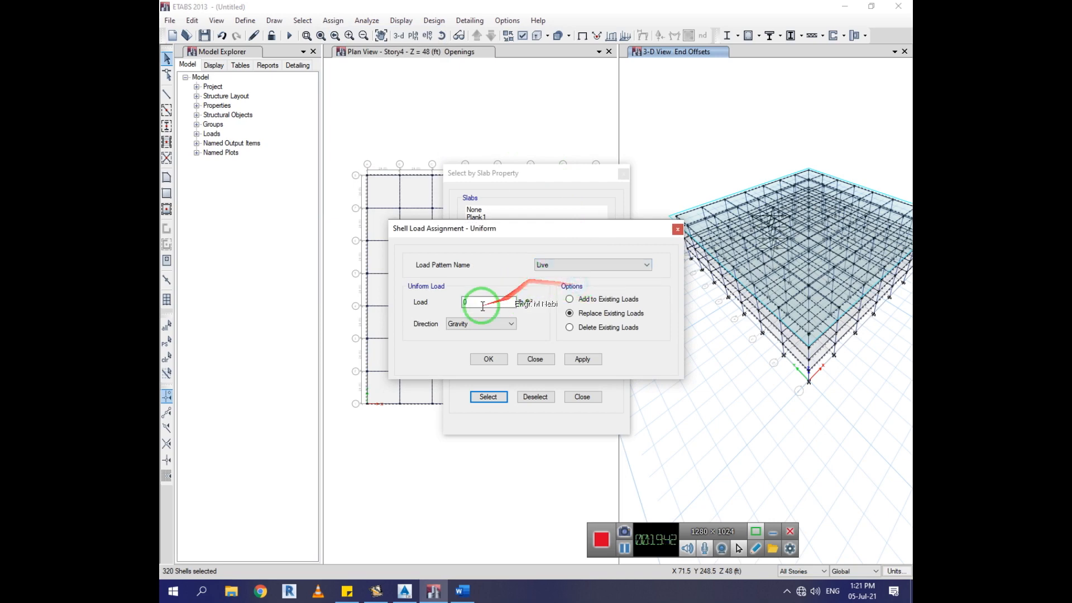
left_click_drag(483, 306, 423, 300)
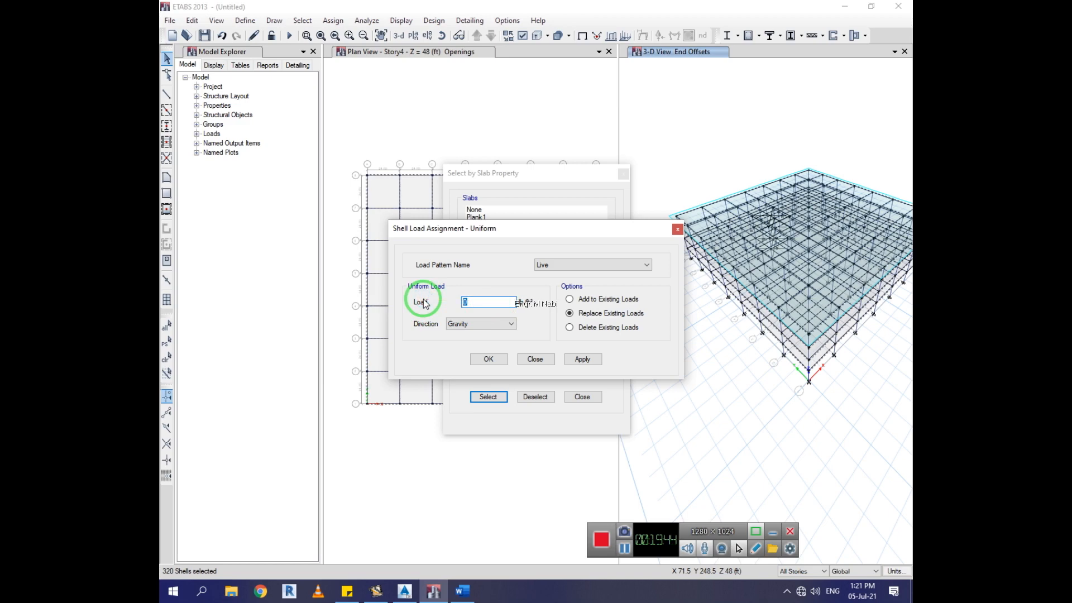
type("40")
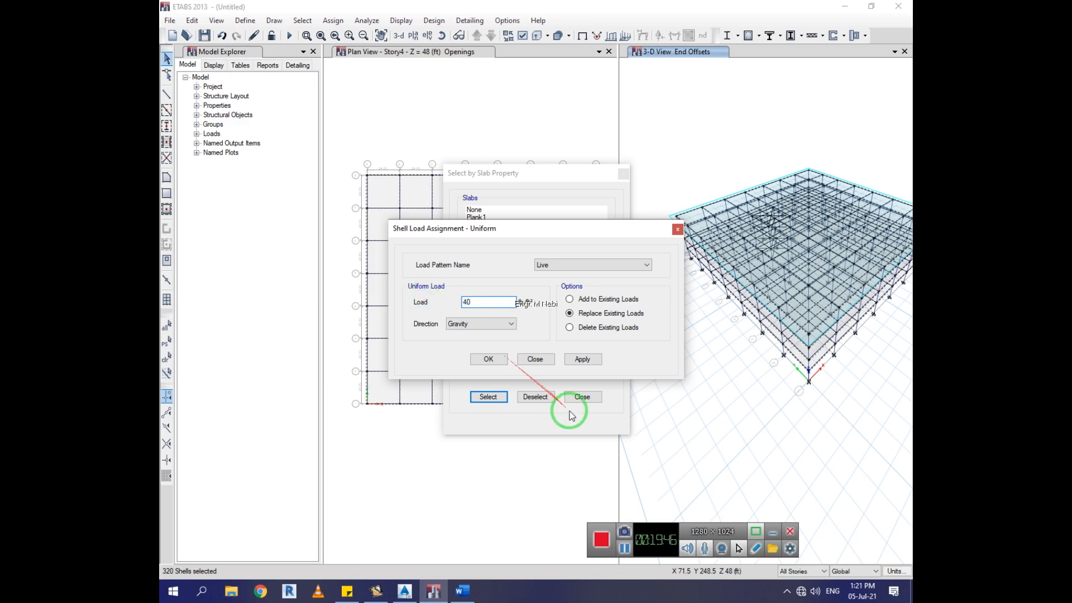
left_click(581, 360)
Step: Assign a uniform gravity load of 35 under the sdl load pattern to the slabs, restoring the previous slab selection to receive it
left_click(575, 266)
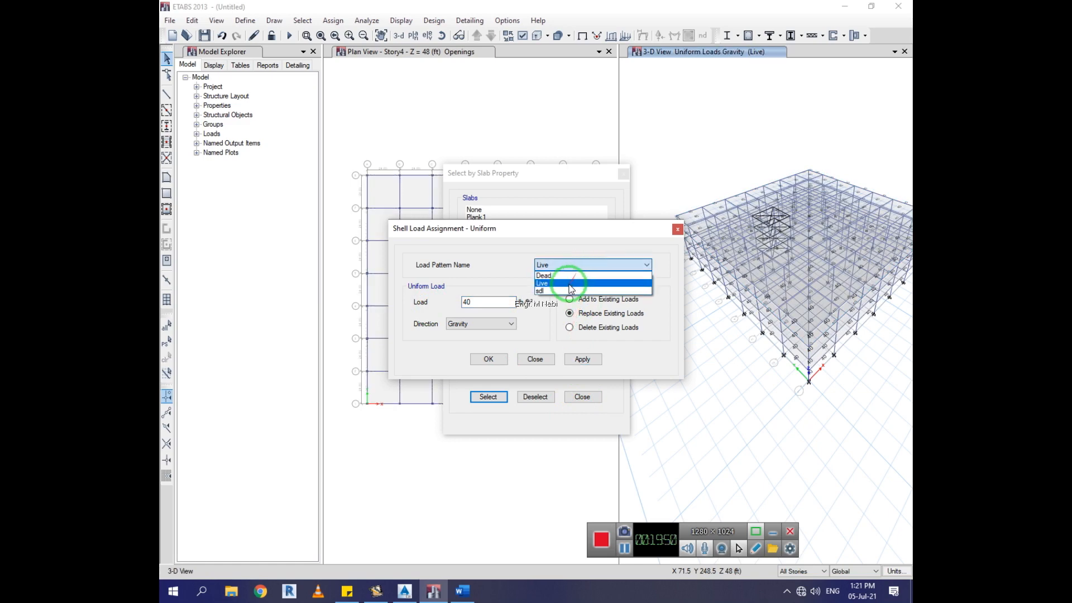
left_click(568, 291)
double_click(491, 301)
type("35")
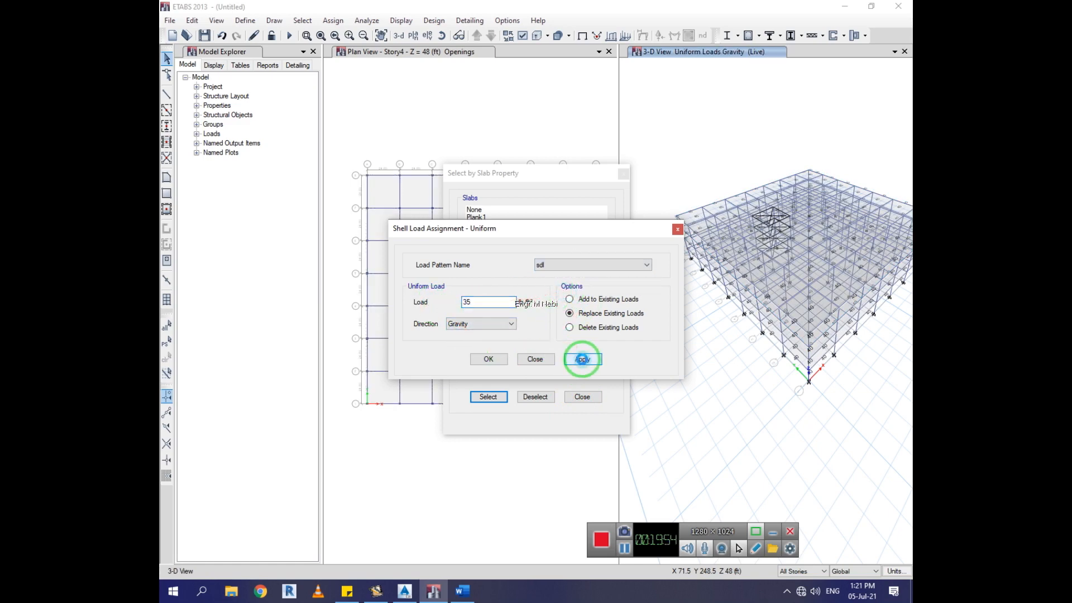
left_click(582, 361)
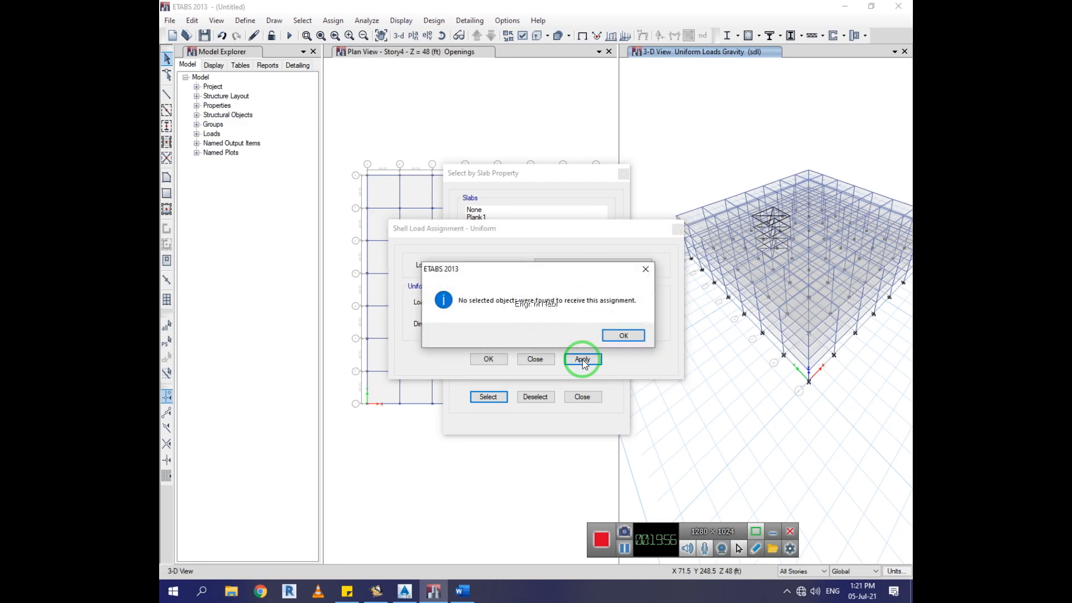
left_click(620, 336)
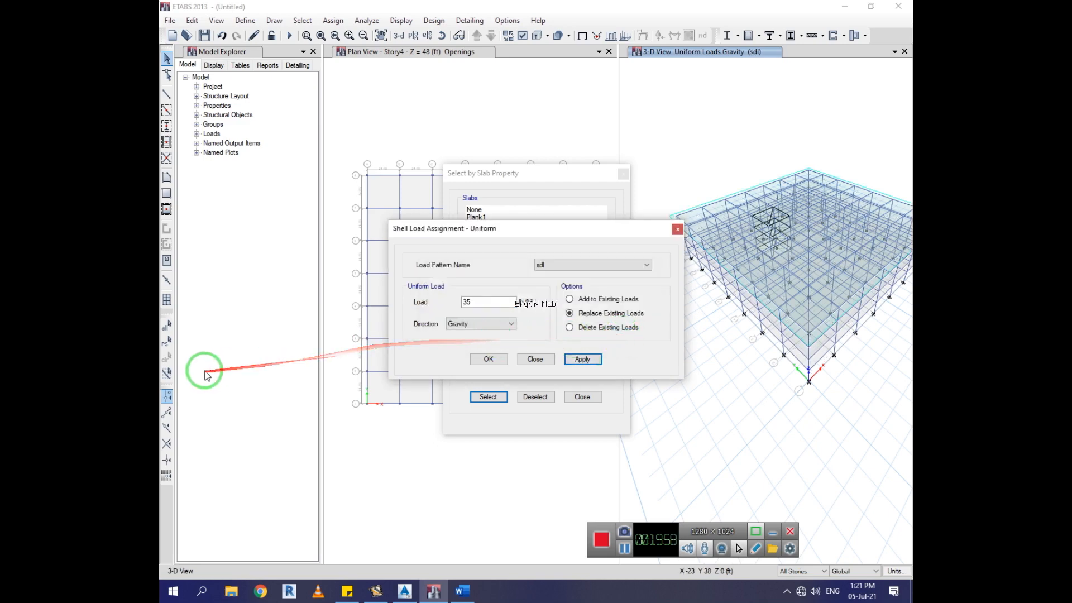
left_click(166, 340)
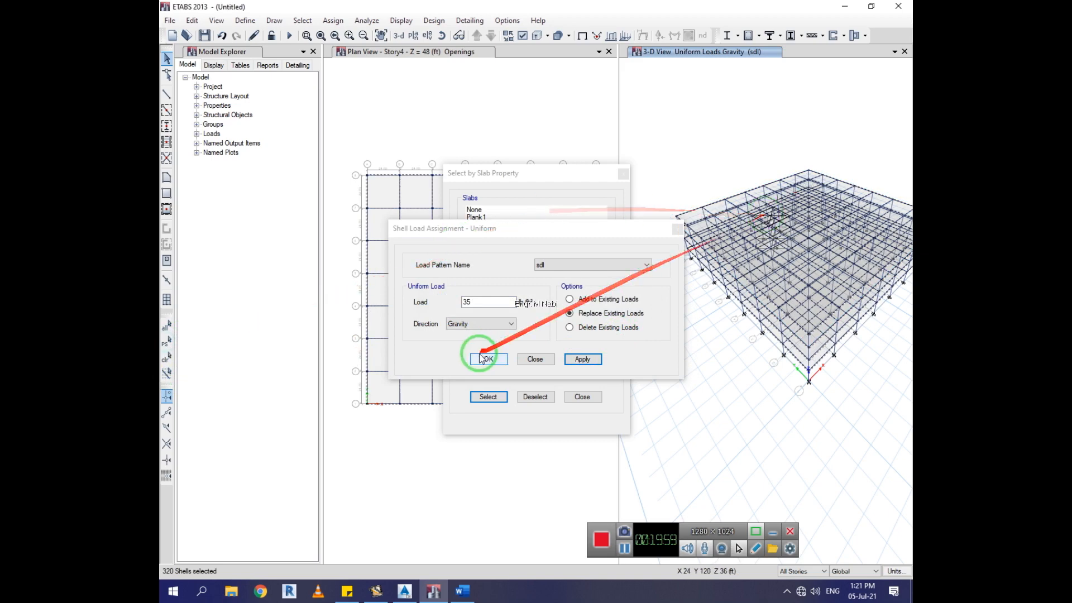
left_click(582, 359)
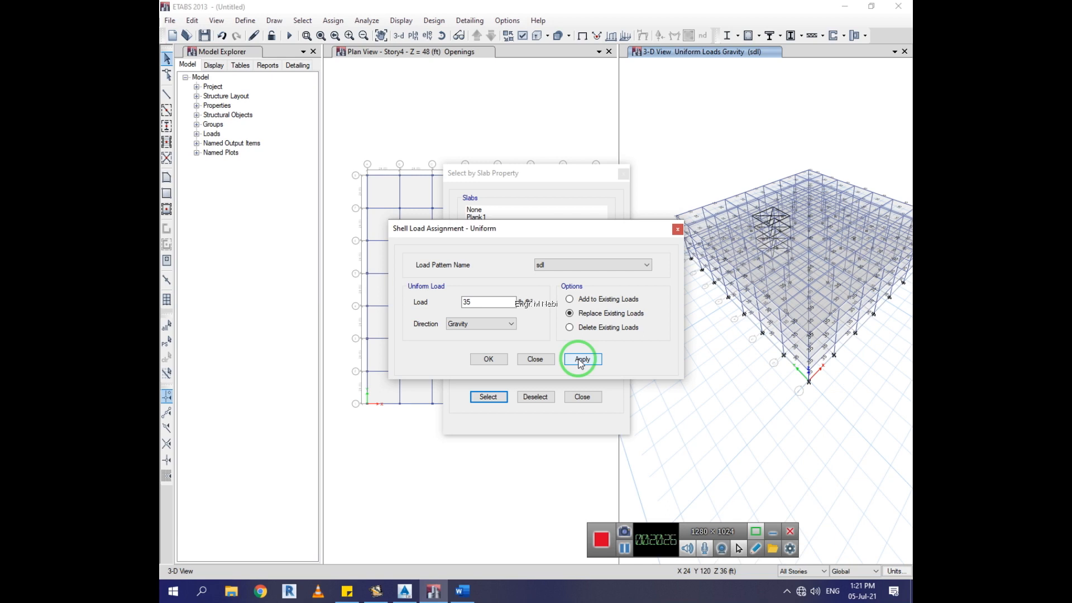
left_click(581, 360)
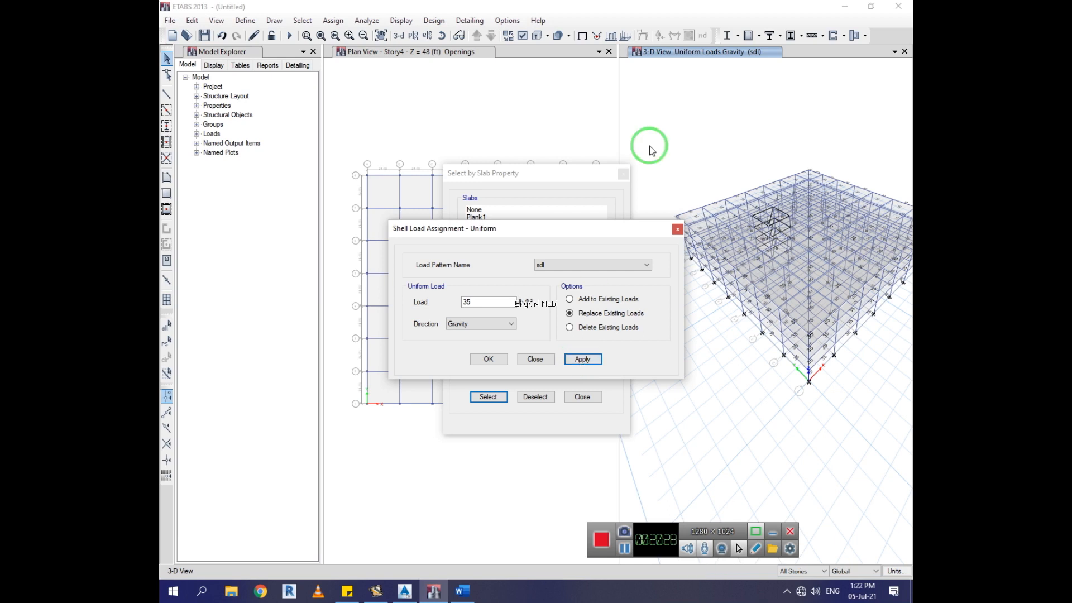
left_click(485, 360)
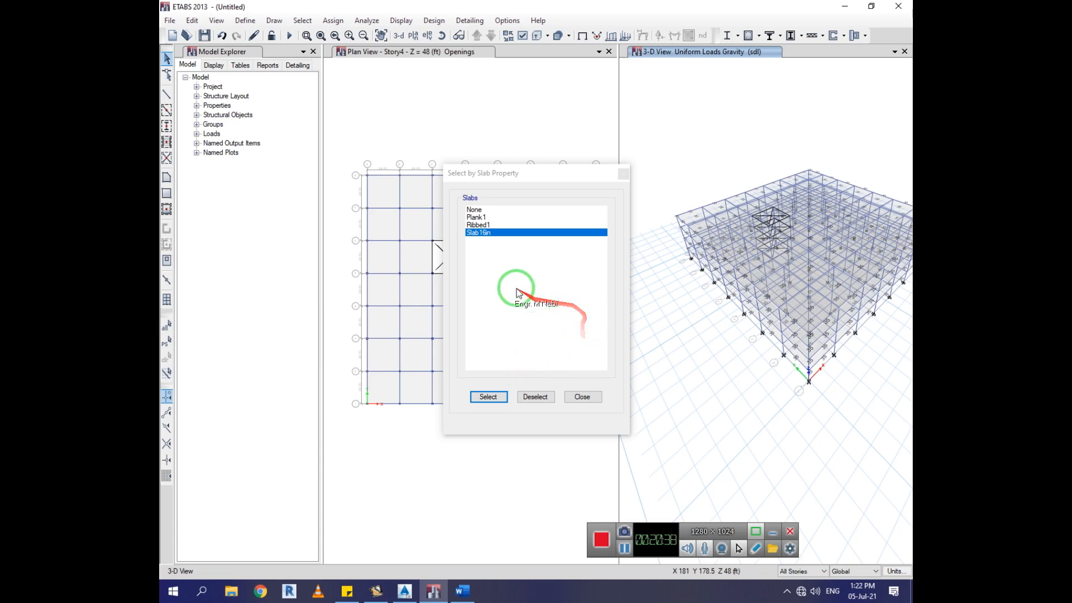
Step: Restore the previous selection of slabs and close the slab property selection dialog
left_click(167, 340)
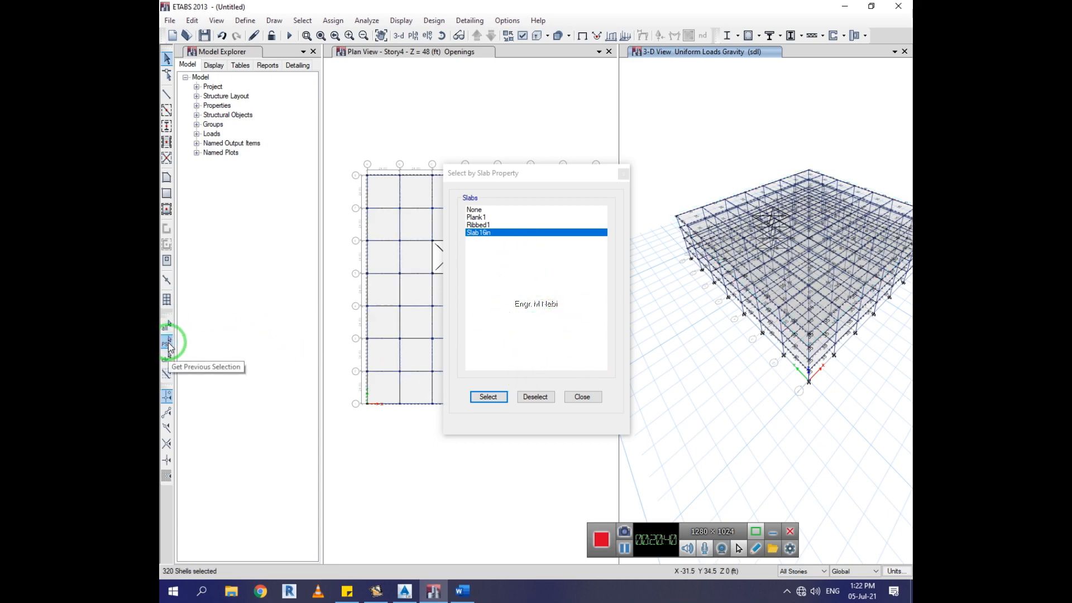
left_click(332, 20)
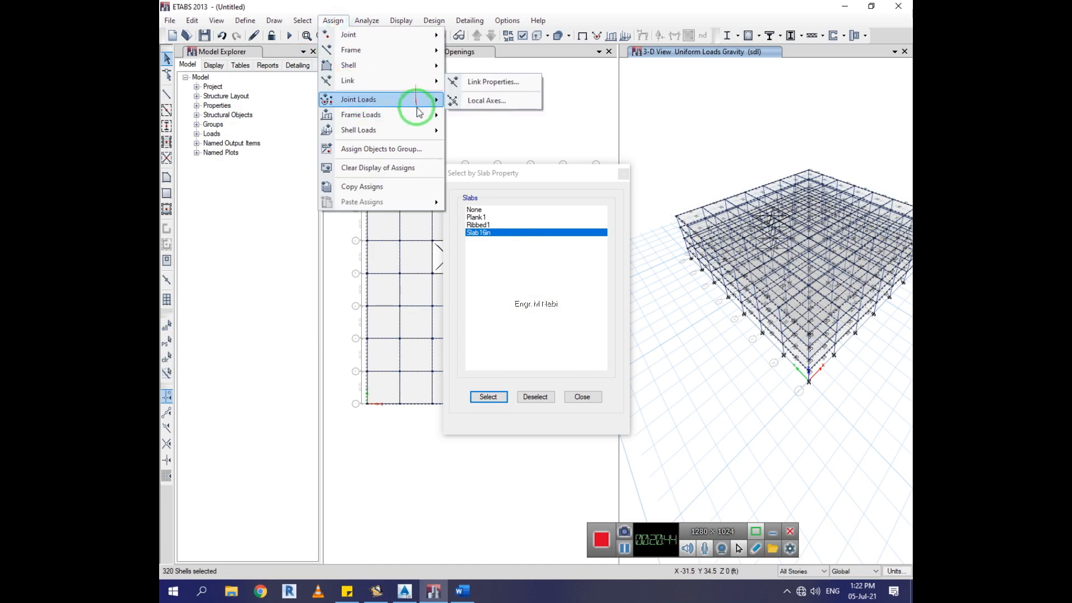
mouse_move(416, 130)
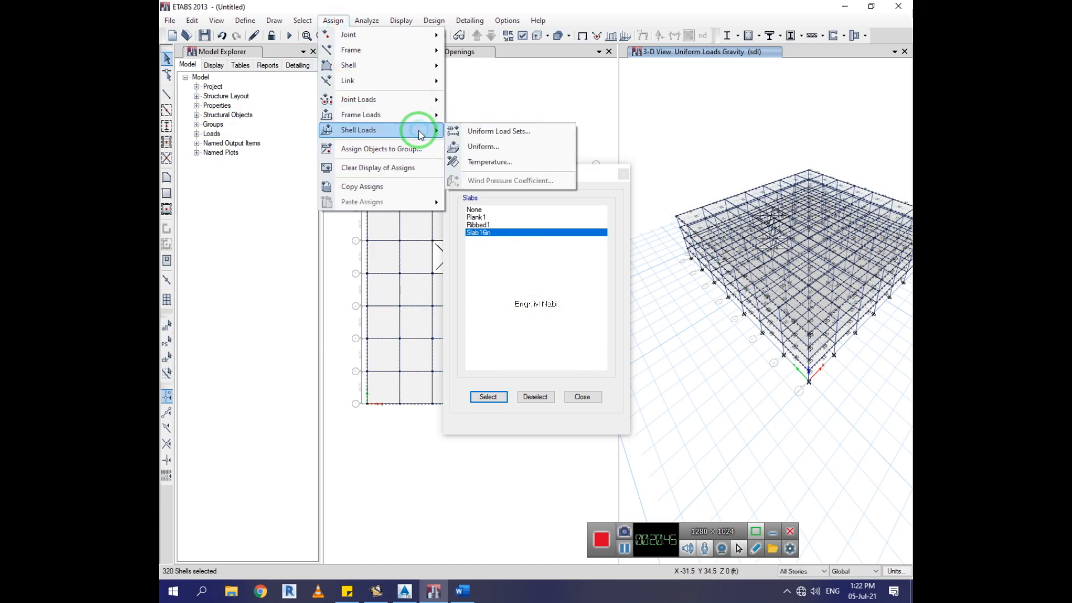
left_click(492, 131)
left_click(624, 174)
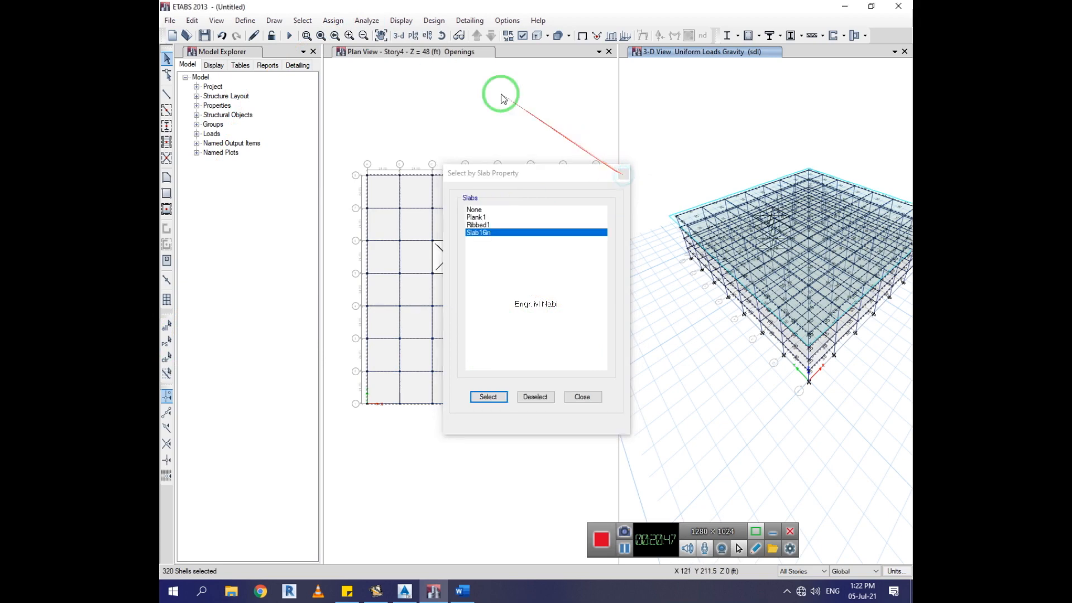
left_click(333, 20)
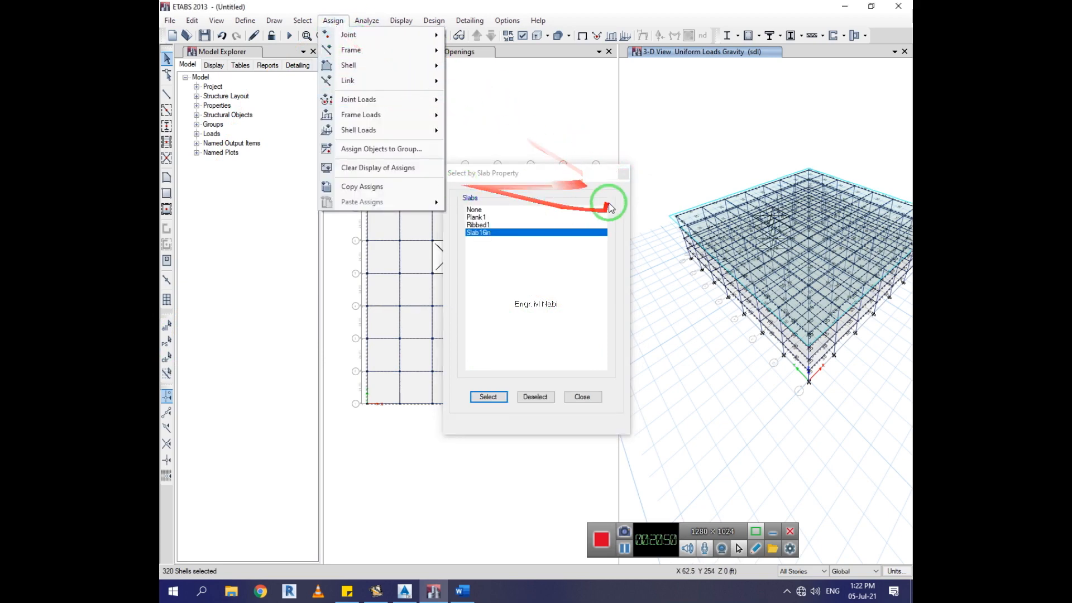
left_click(624, 175)
left_click(624, 175)
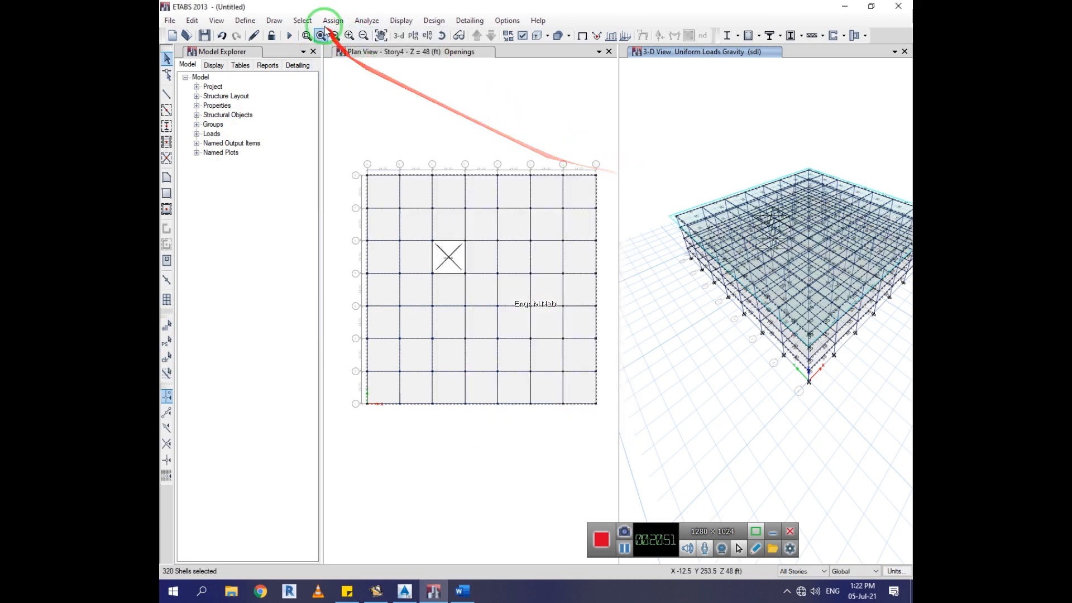
Step: Assign floor auto meshing to the selected slabs, cookie-cutting them into structural elements, meshed at visible grids with a maximum element size of 36 in
left_click(333, 21)
mouse_move(404, 69)
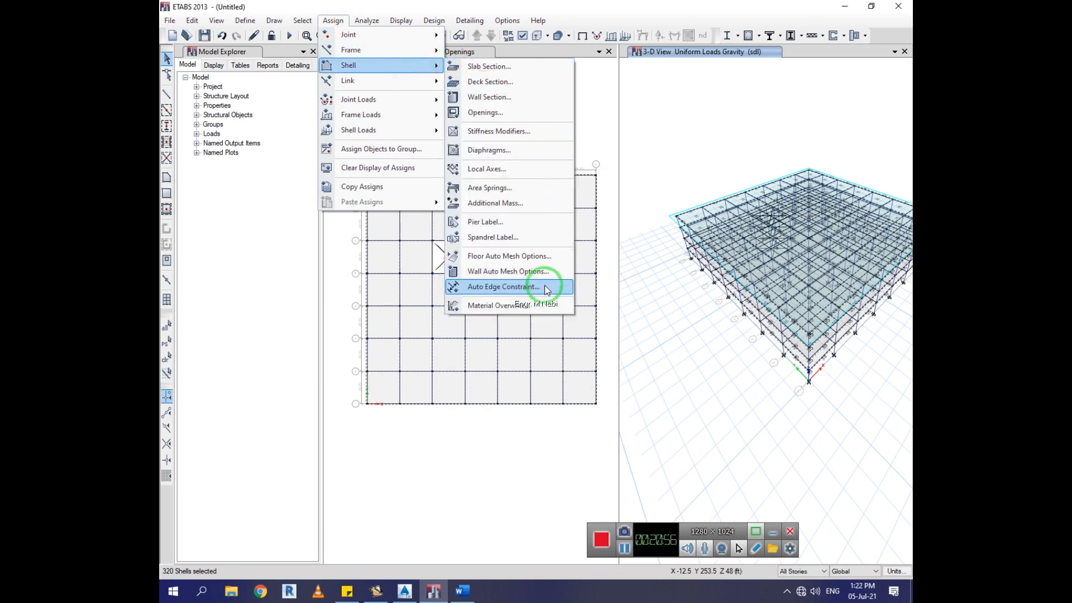
left_click(548, 263)
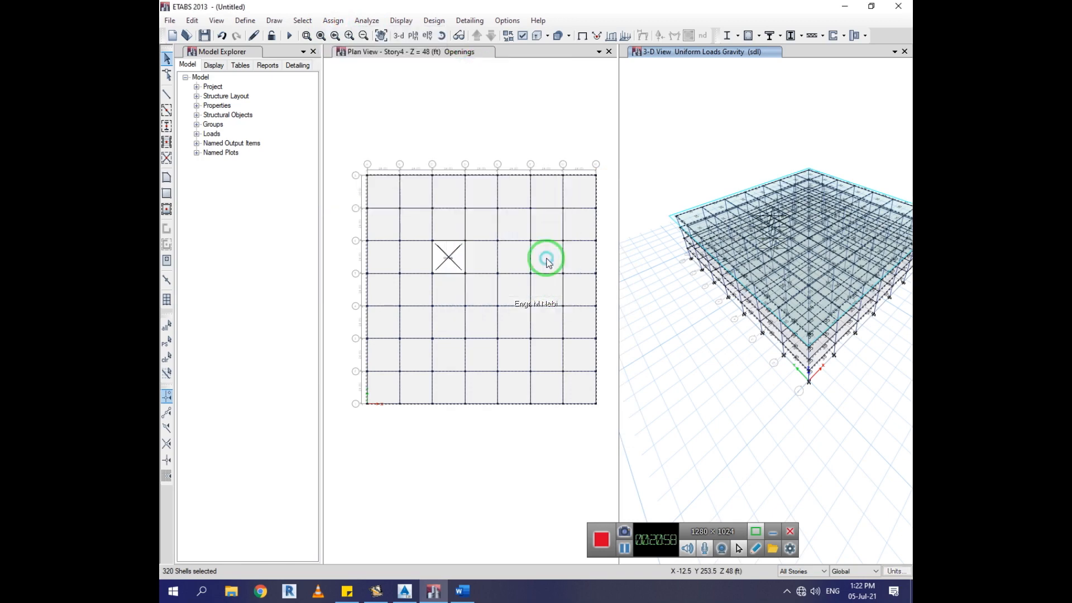
left_click(380, 267)
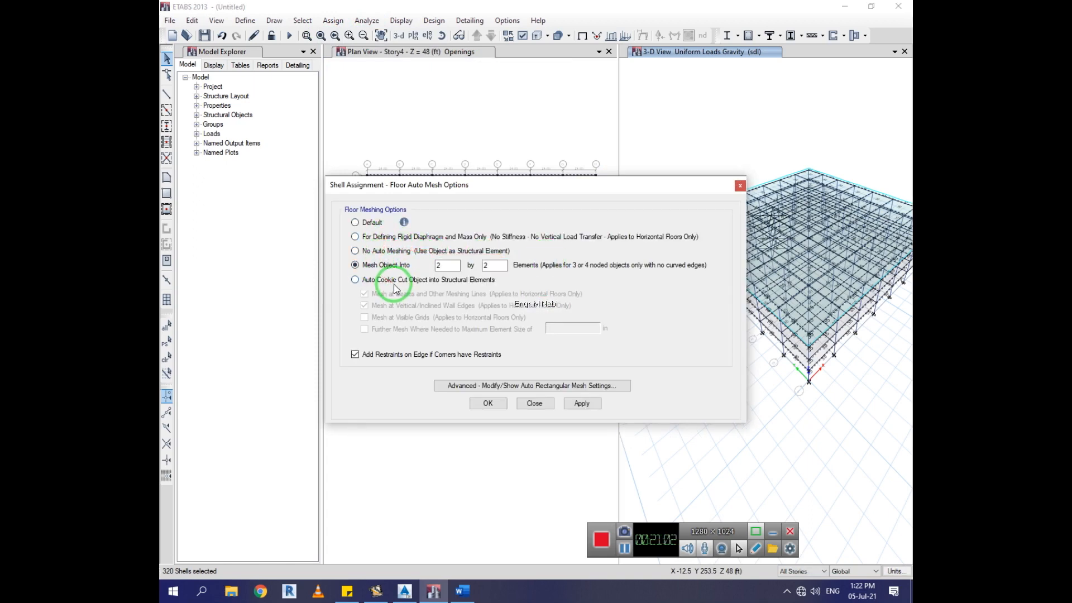
left_click(398, 280)
left_click(400, 317)
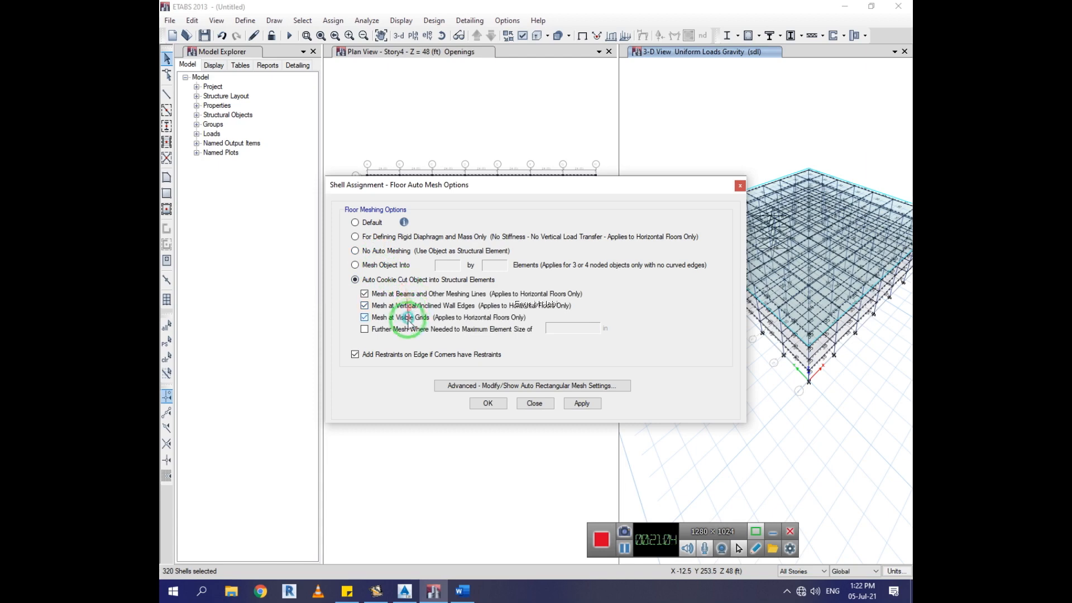
left_click(402, 328)
double_click(564, 328)
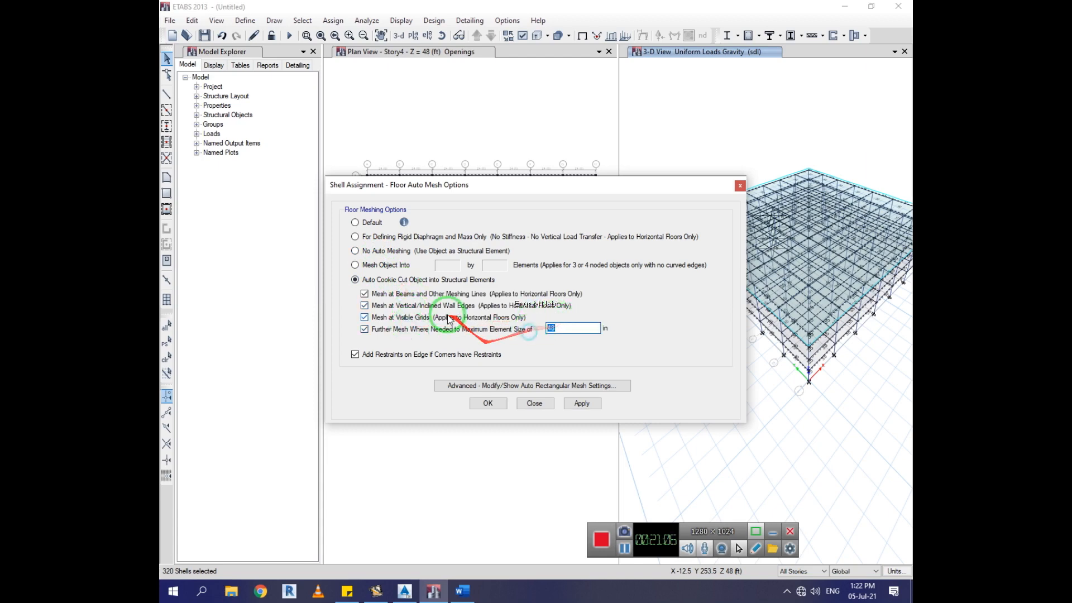
type("36")
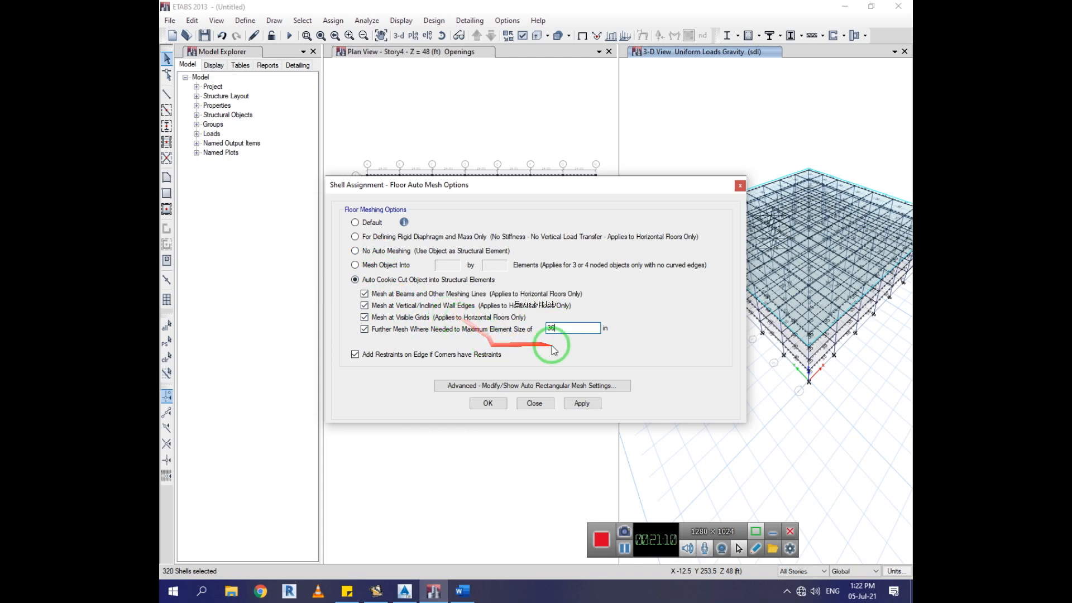
left_click(583, 403)
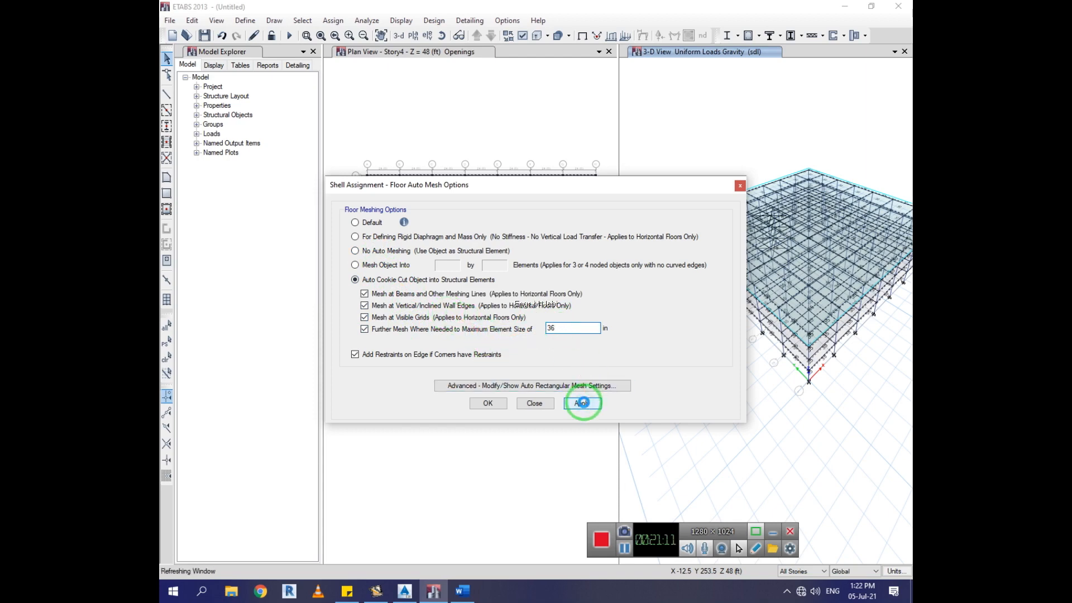
left_click(484, 403)
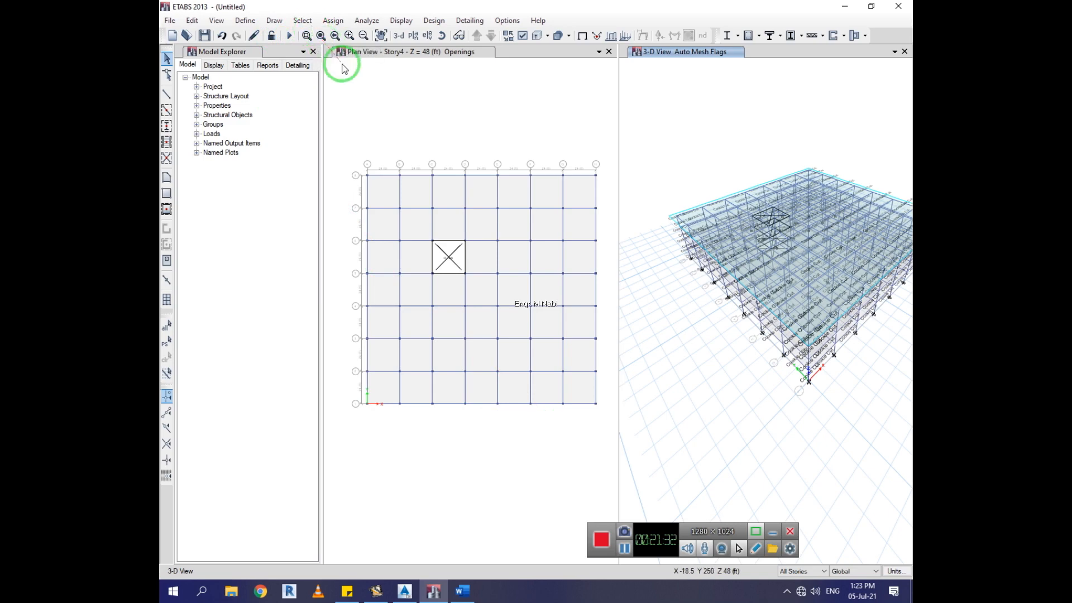
Step: Select all frames in the model that use the ConcCol12x12 section property
left_click(302, 22)
mouse_move(349, 36)
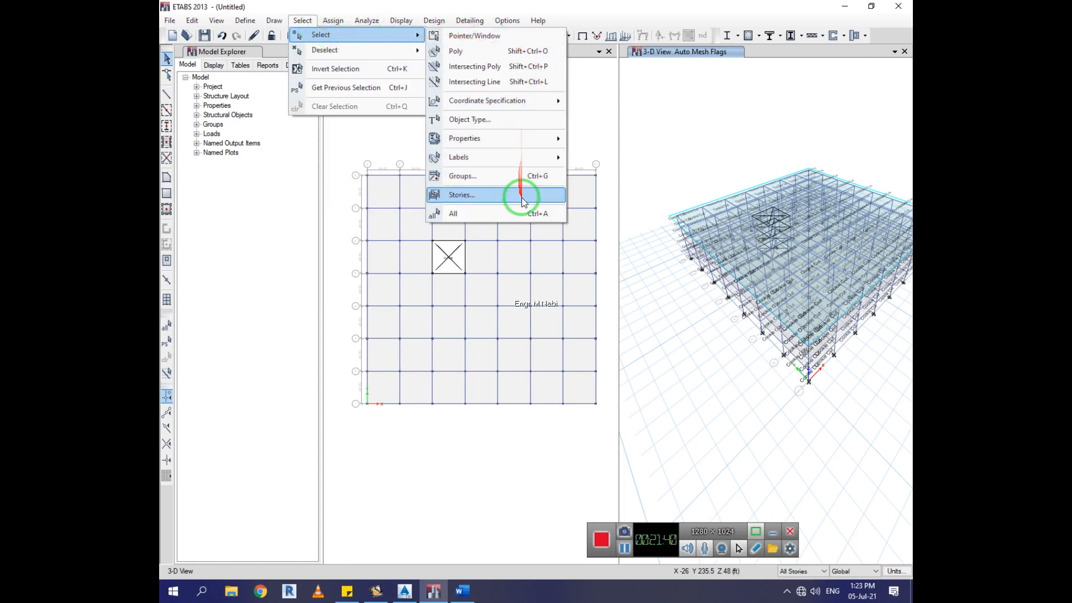
mouse_move(533, 143)
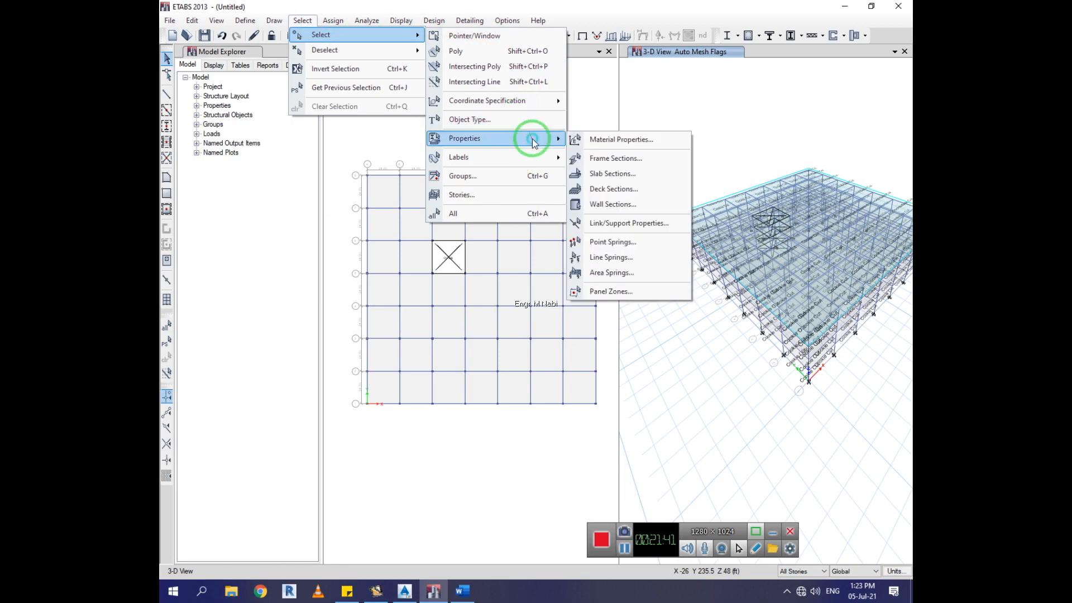
left_click(615, 158)
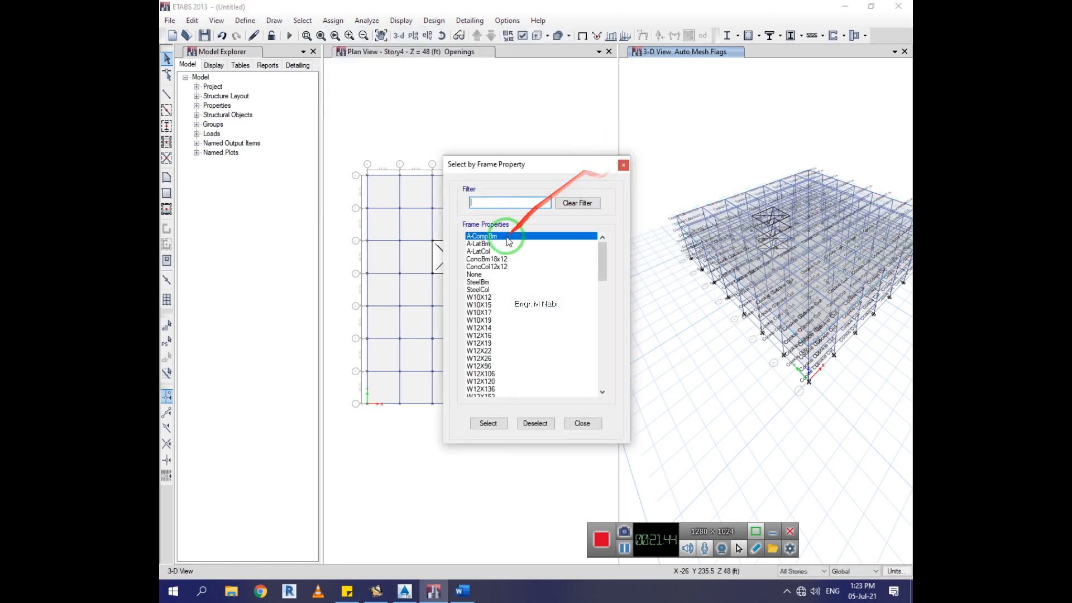
left_click(503, 267)
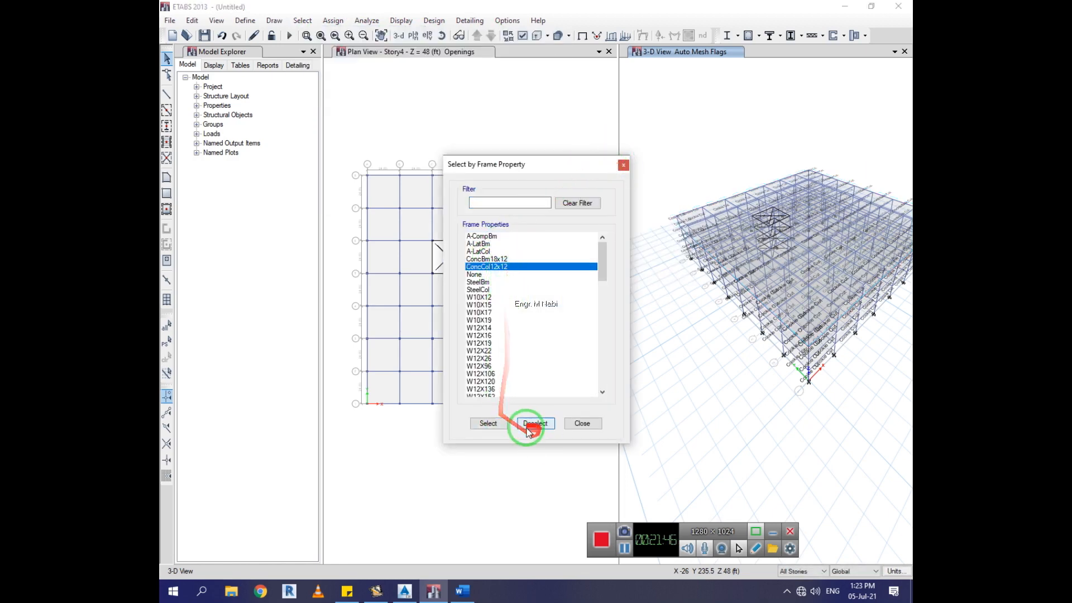
left_click(489, 423)
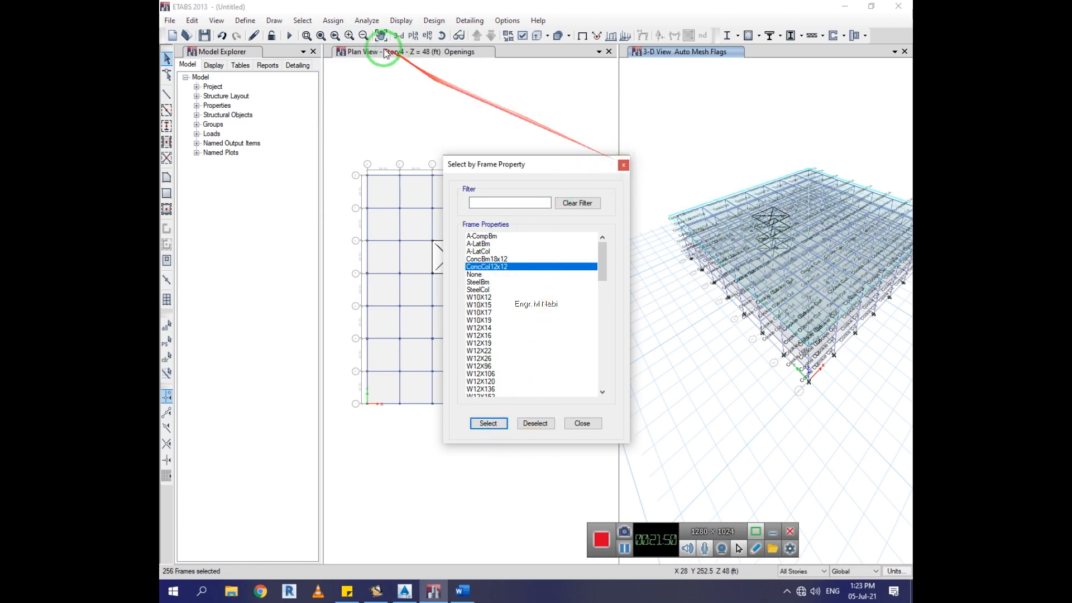
Step: Assign fixed joint restraints to the current selection, restraining translation and rotation in X, Y and Z
left_click(349, 35)
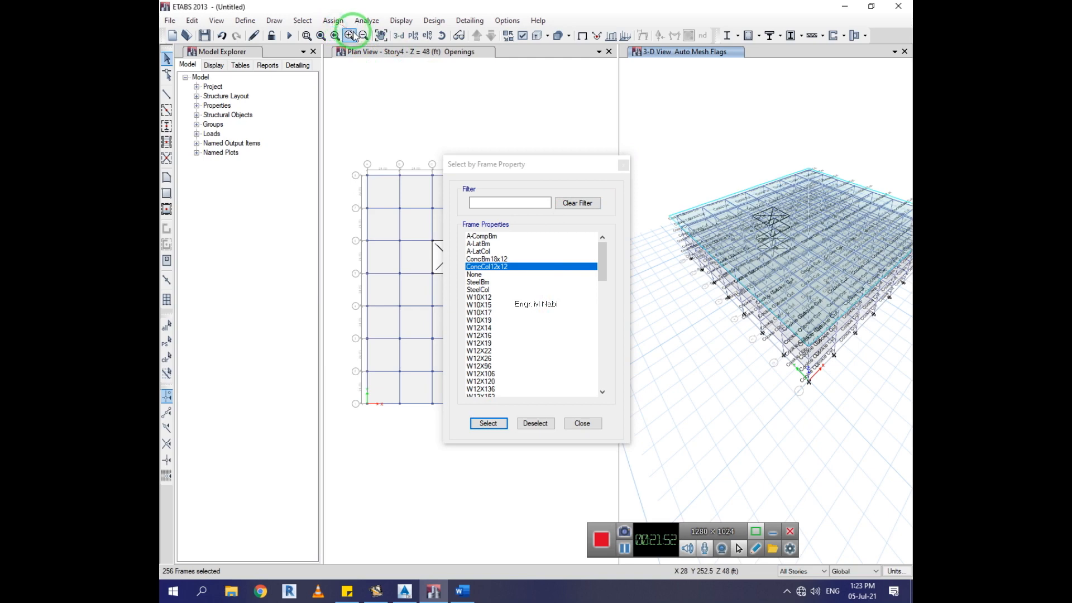
left_click(333, 21)
mouse_move(380, 34)
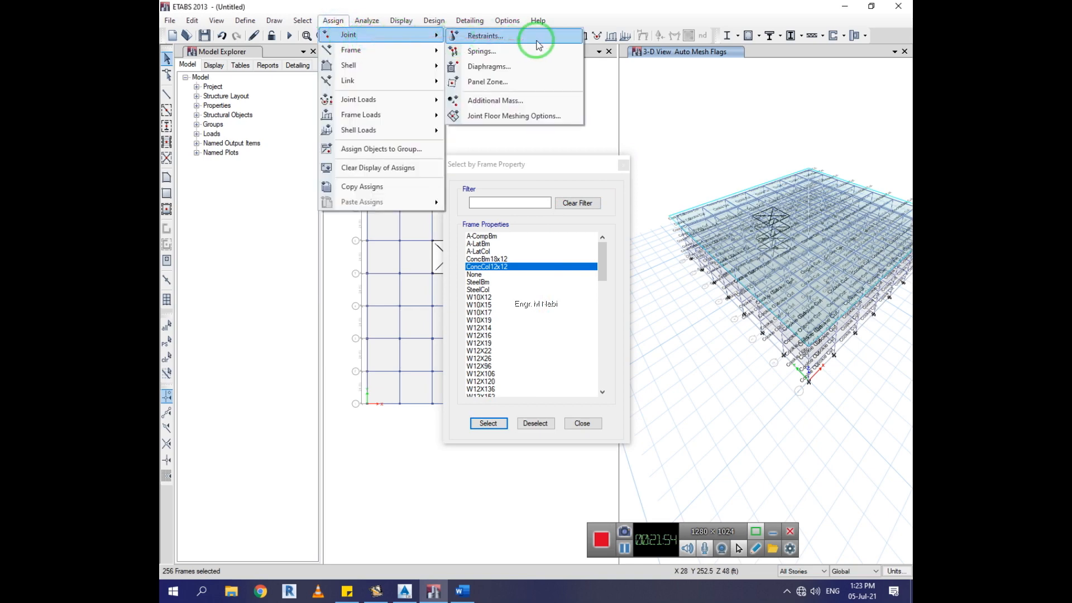
left_click(484, 35)
left_click(497, 335)
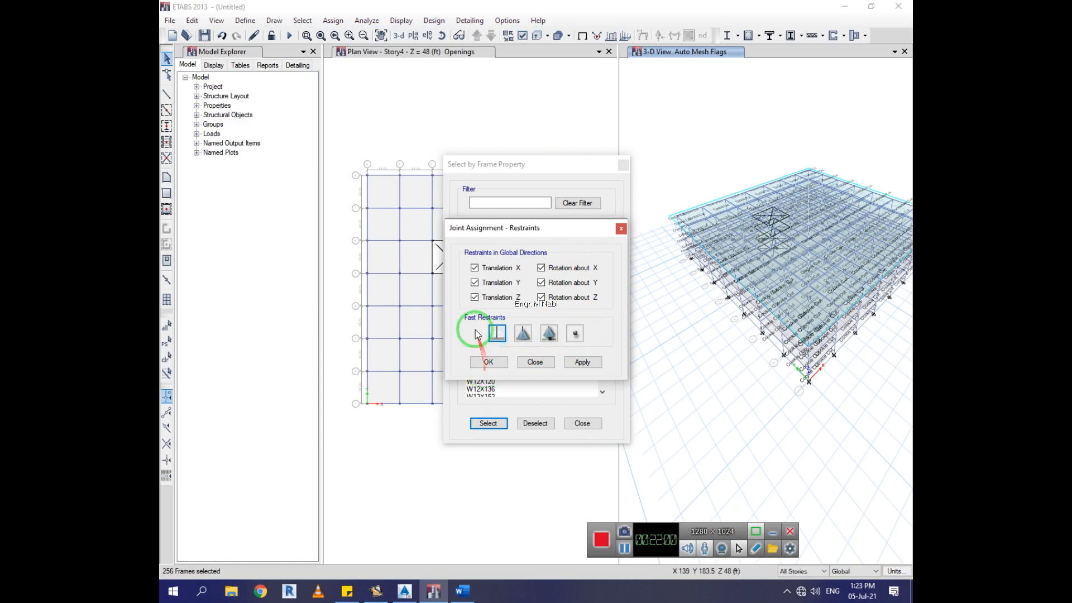
left_click(486, 362)
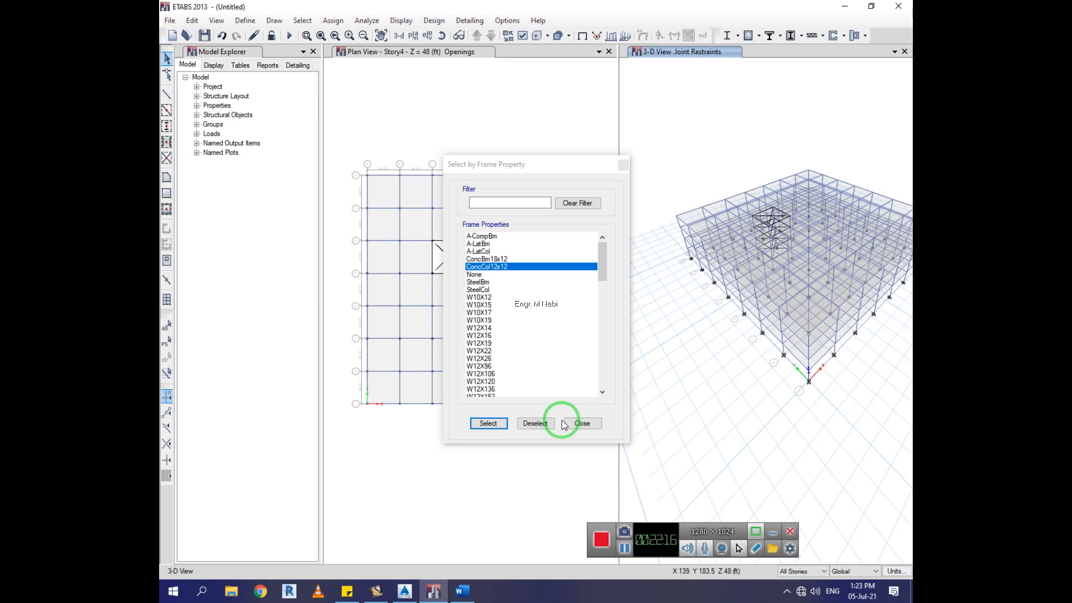
Step: Close the frame property selection dialog and make the Story4 plan view active
left_click(894, 571)
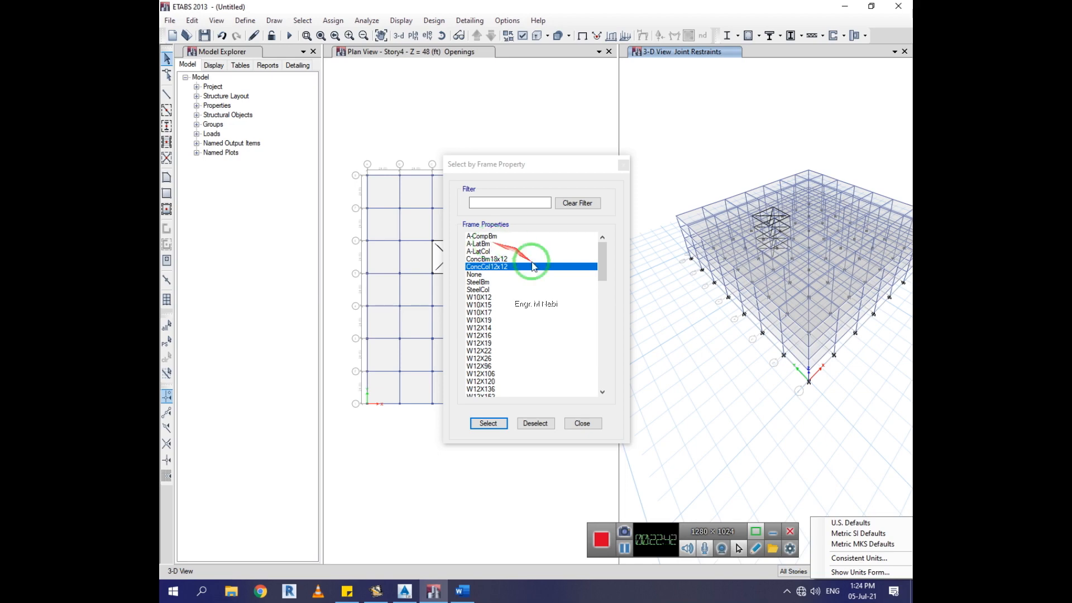
left_click(583, 426)
left_click(562, 469)
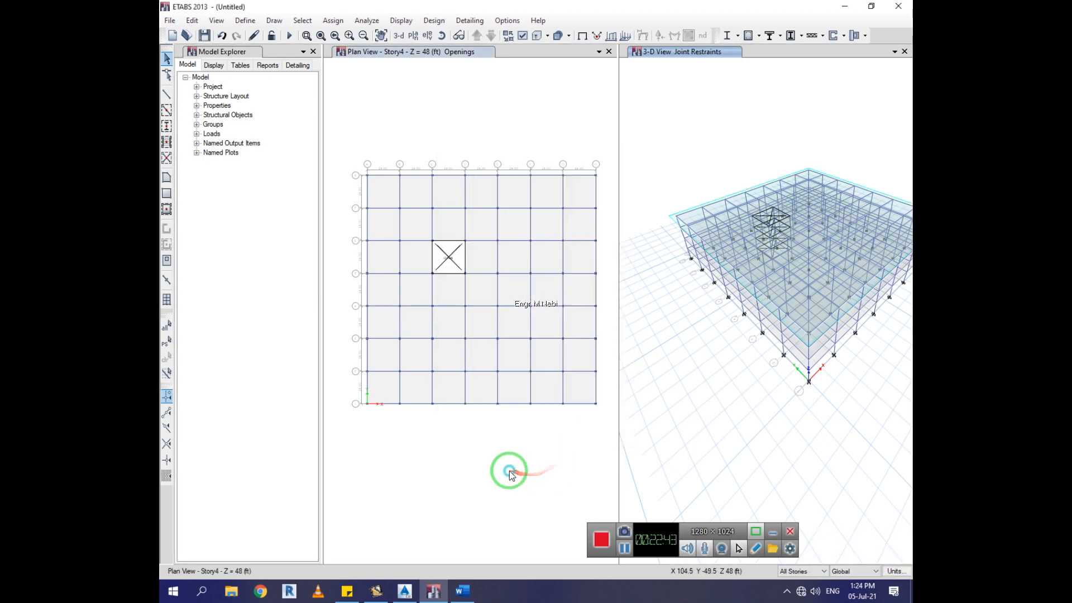
Step: Hide joint objects, columns, braces, null frames, floors, openings, null shells, wall stacks and links in the Story4 plan view, leaving beams and walls
left_click(523, 35)
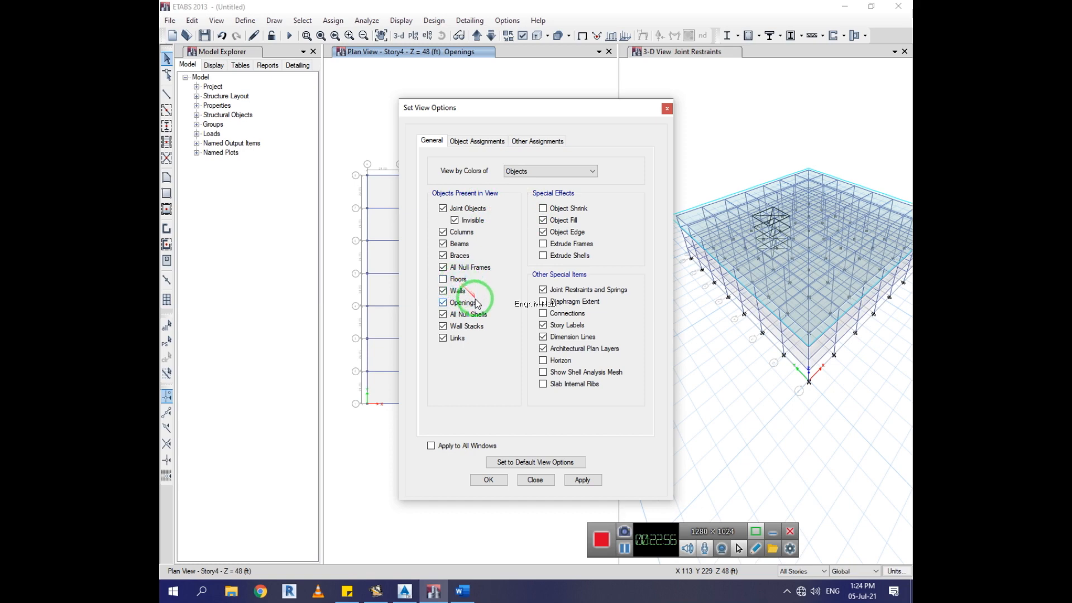
left_click(459, 243)
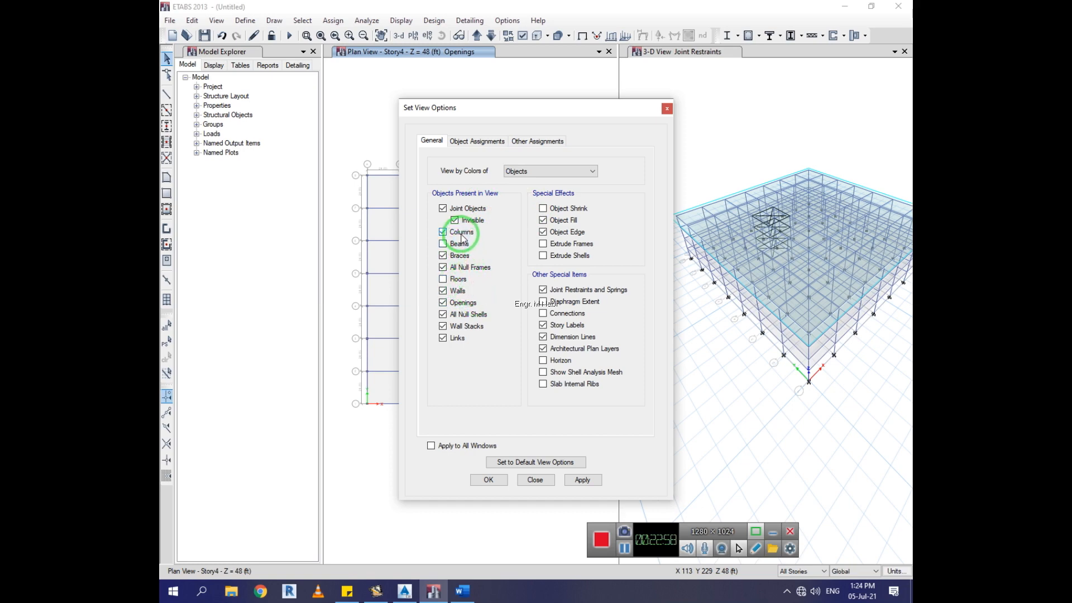
left_click(461, 232)
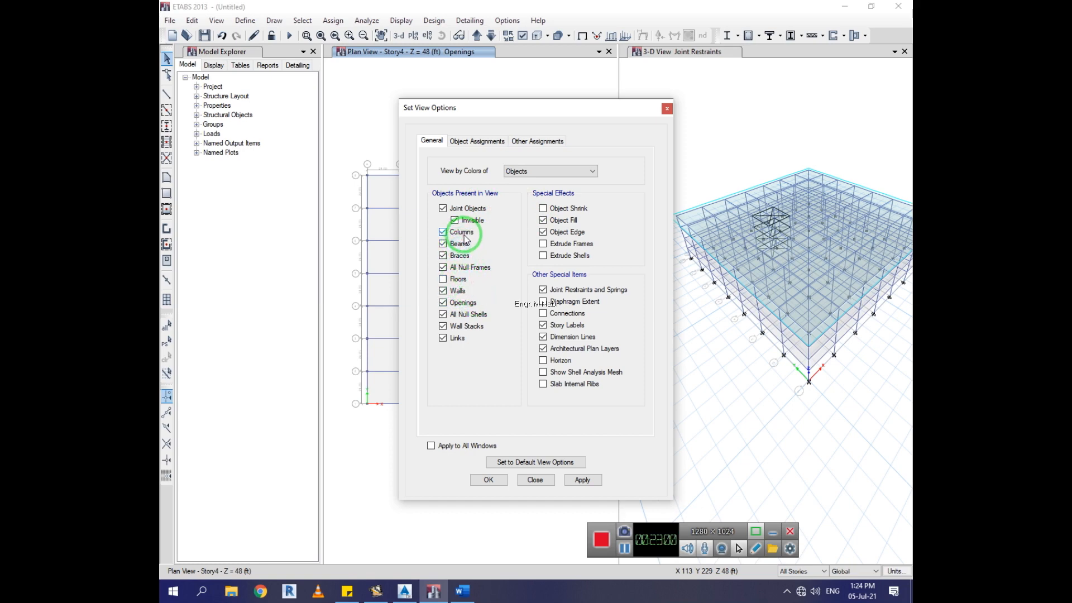
left_click(466, 244)
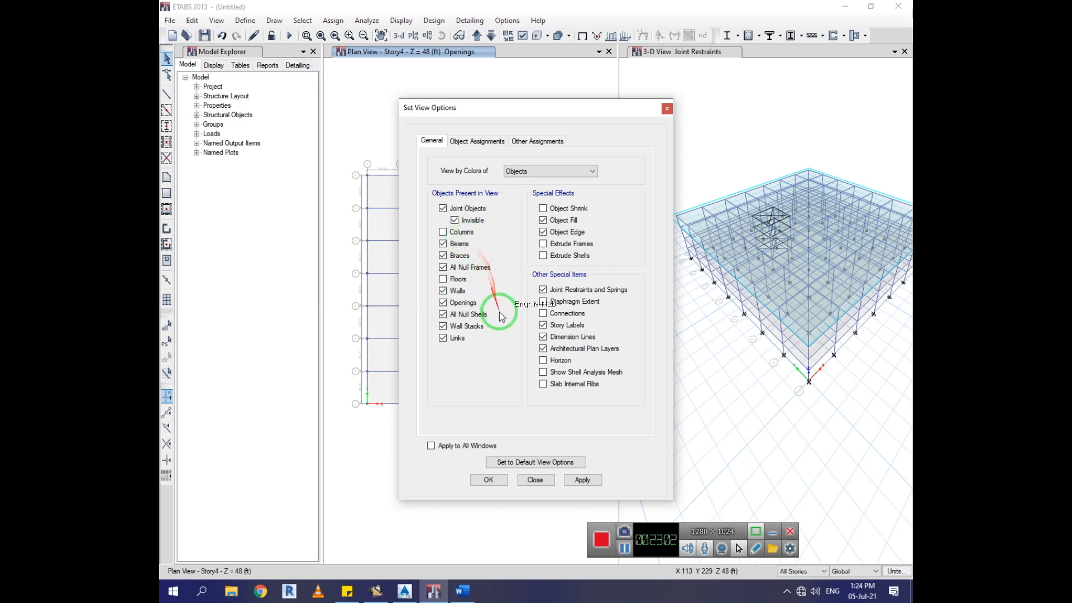
left_click(467, 303)
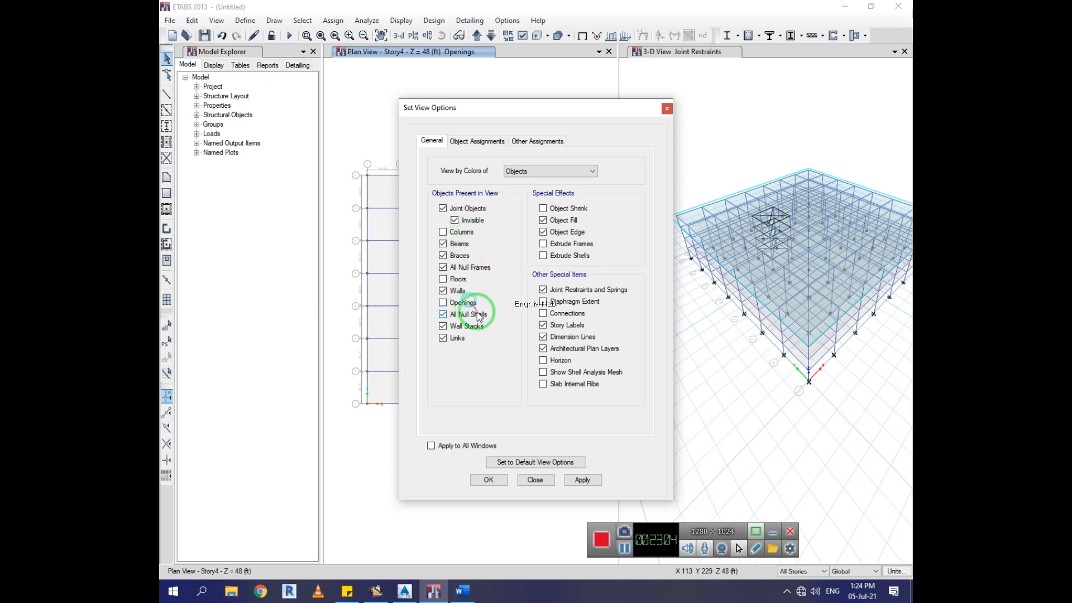
left_click(472, 315)
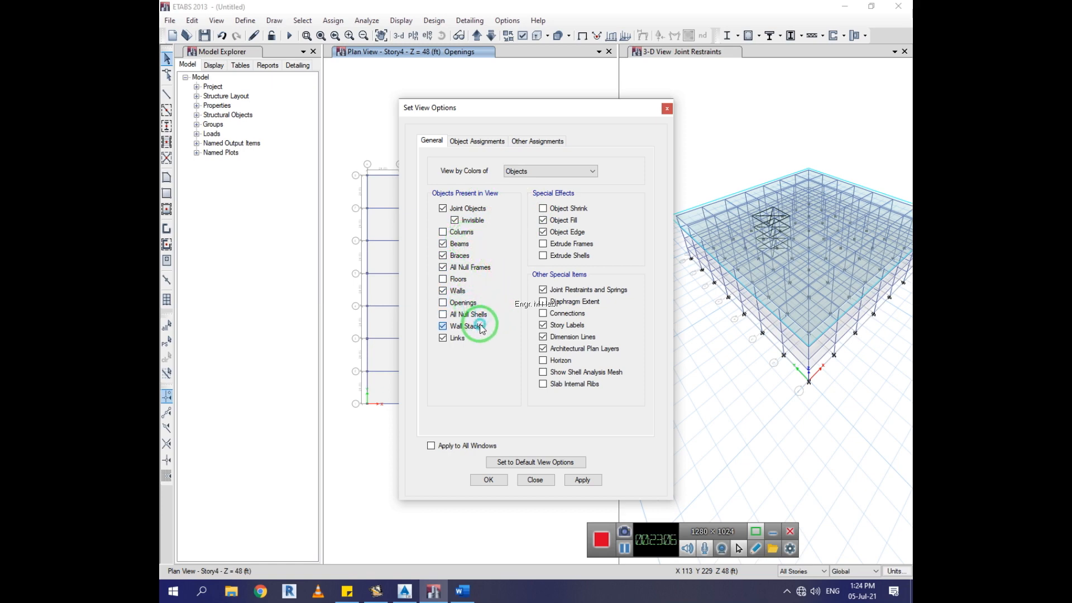
left_click(468, 326)
left_click(457, 338)
left_click(459, 255)
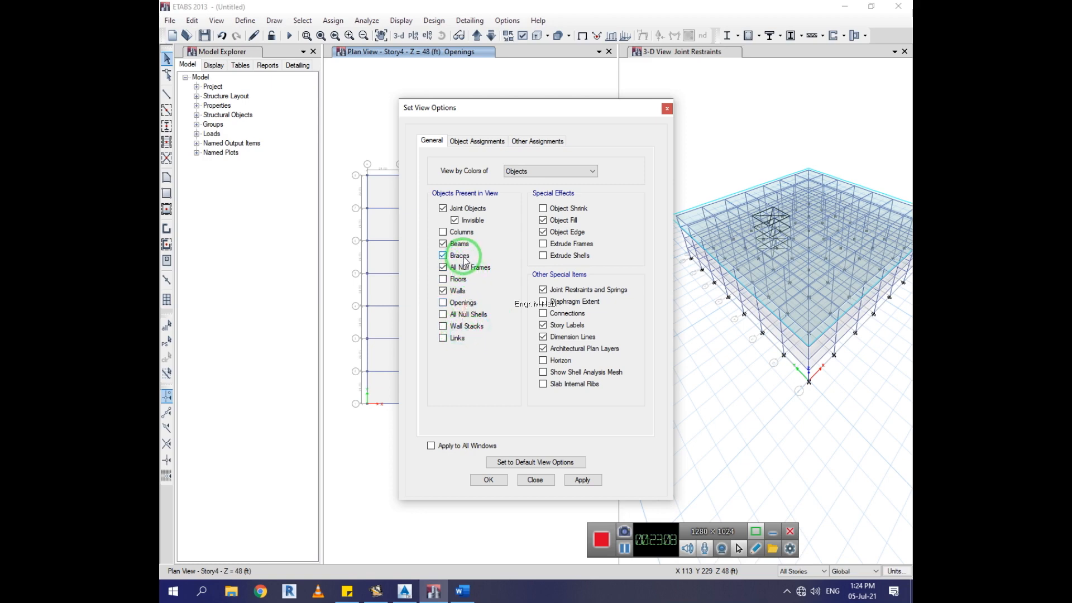
left_click(483, 271)
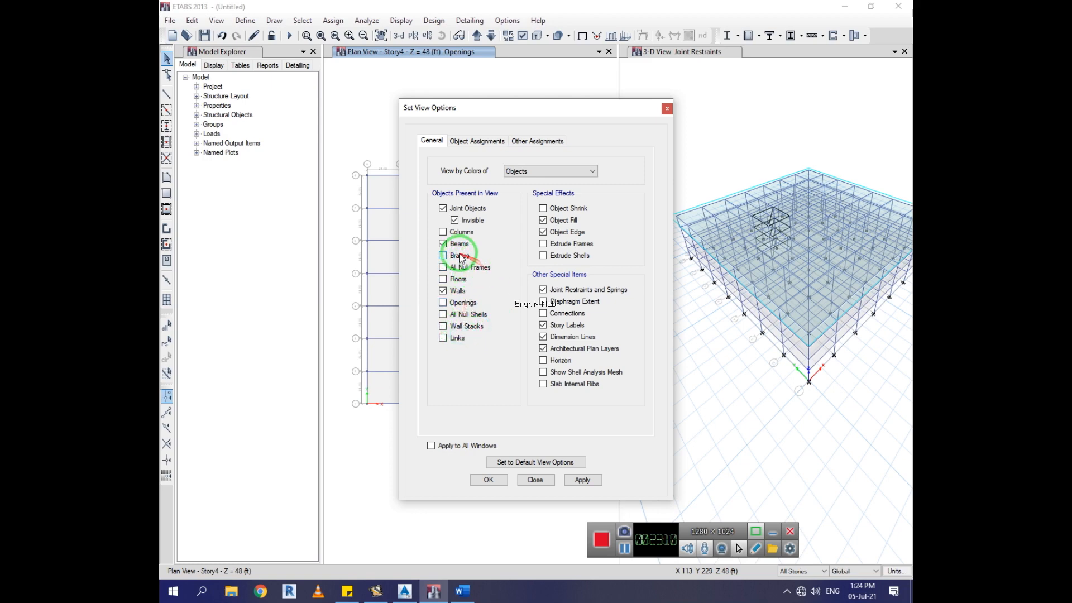
left_click(467, 211)
left_click(466, 246)
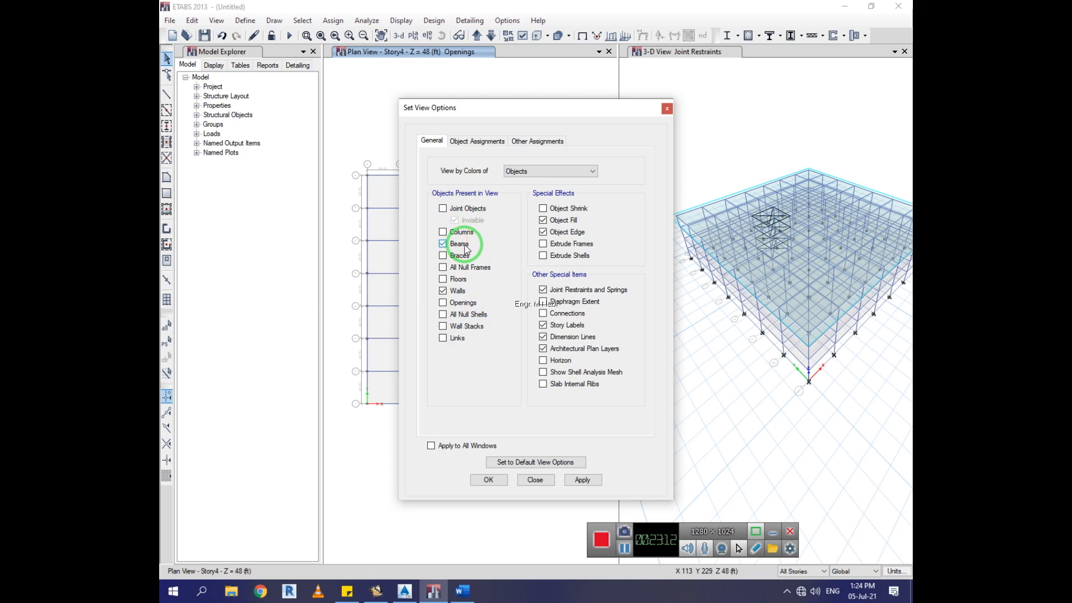
left_click(576, 481)
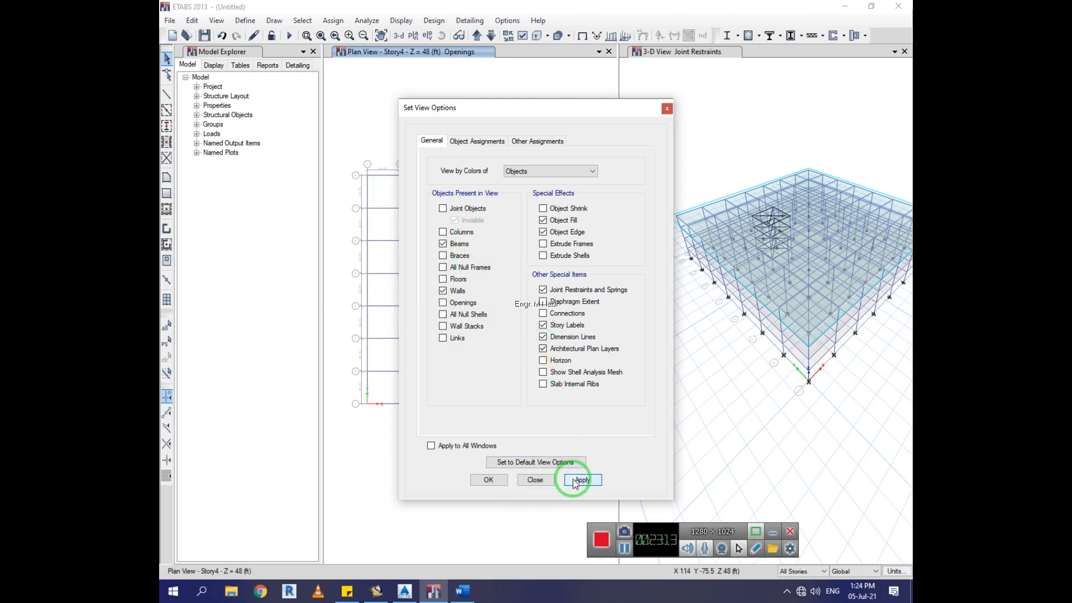
Step: Select the perimeter beams along all four edges of the floor plan on all stories
left_click_drag(466, 116, 704, 98)
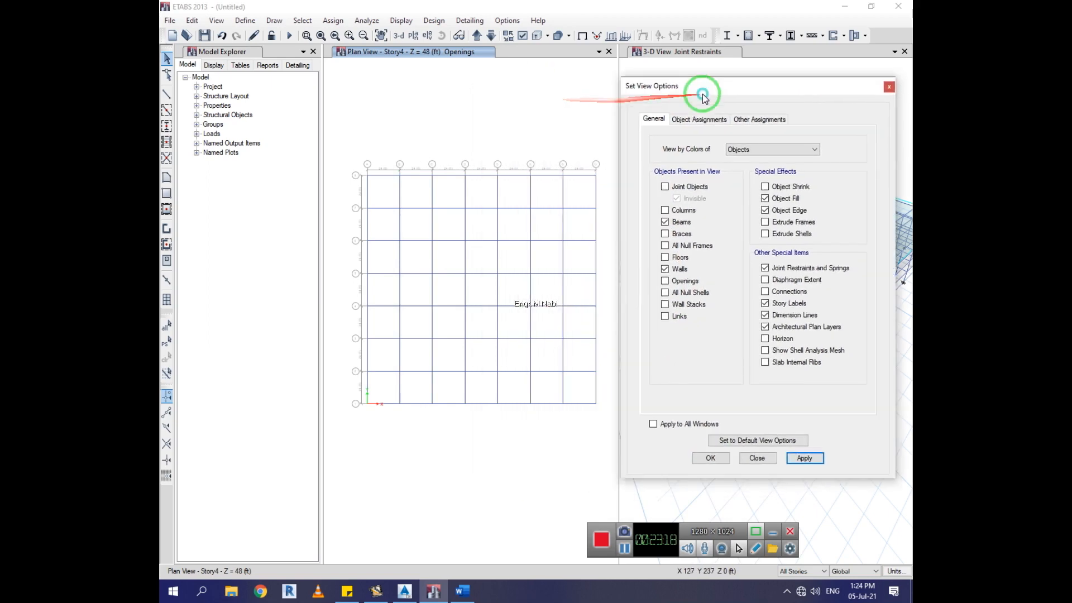
left_click_drag(347, 158, 603, 411)
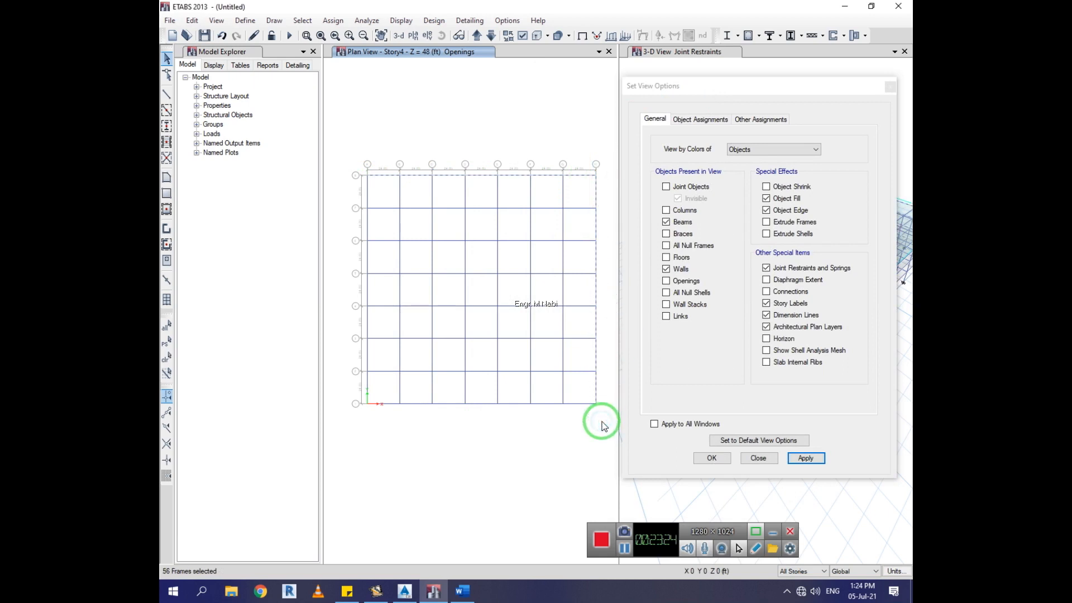
left_click_drag(334, 392, 598, 428)
left_click_drag(319, 149, 313, 278)
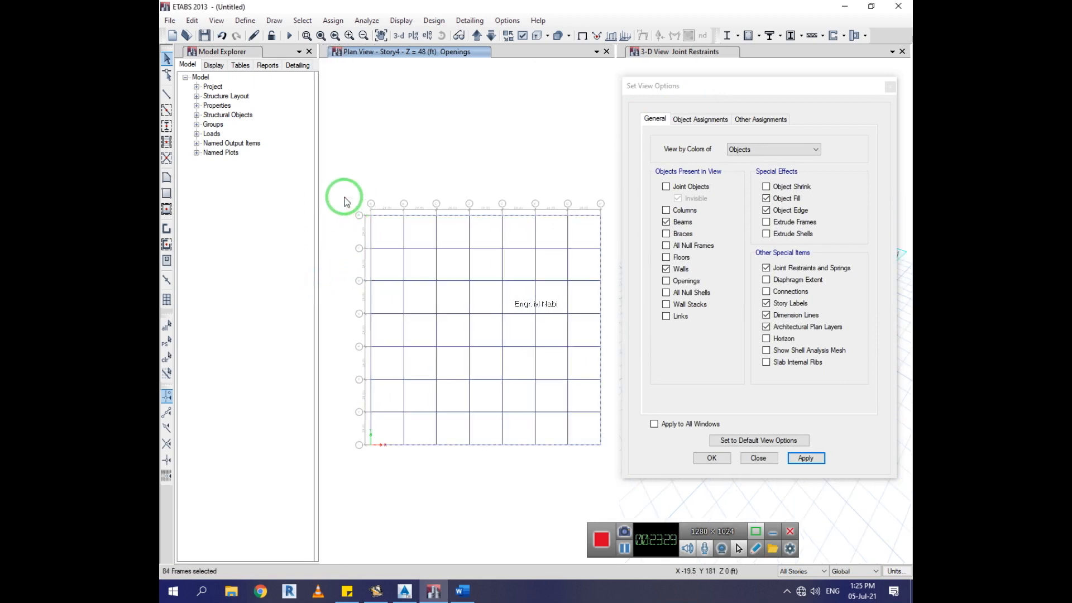
left_click_drag(344, 202, 383, 454)
left_click(415, 413)
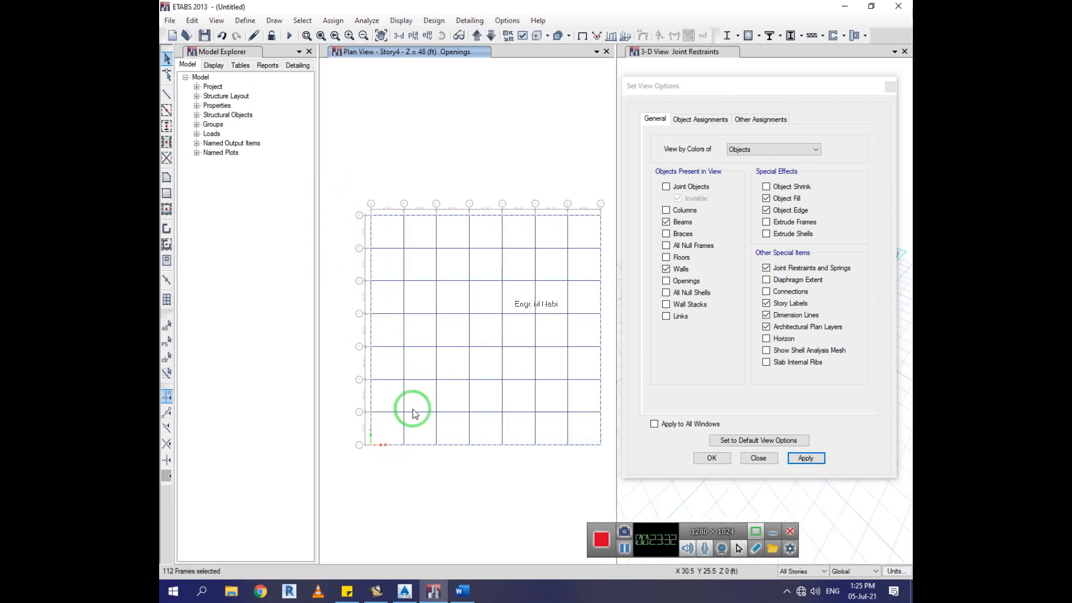
left_click(362, 374)
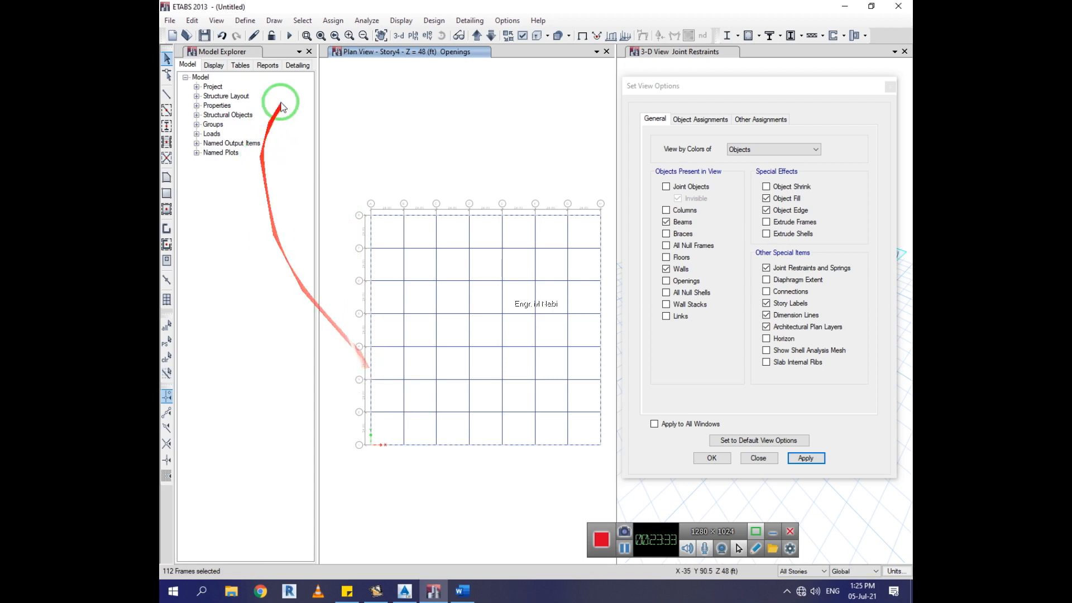
Step: Assign a uniform distributed frame load of 0.9 kip/ft in the gravity direction to the selected beams under the sdl load pattern
left_click(333, 20)
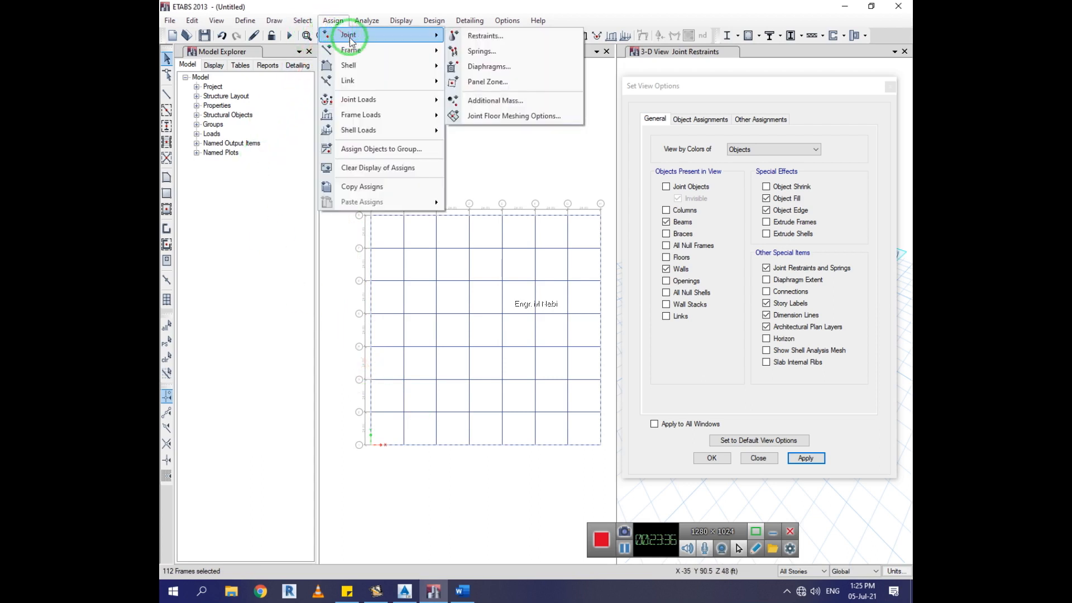
mouse_move(369, 50)
mouse_move(407, 114)
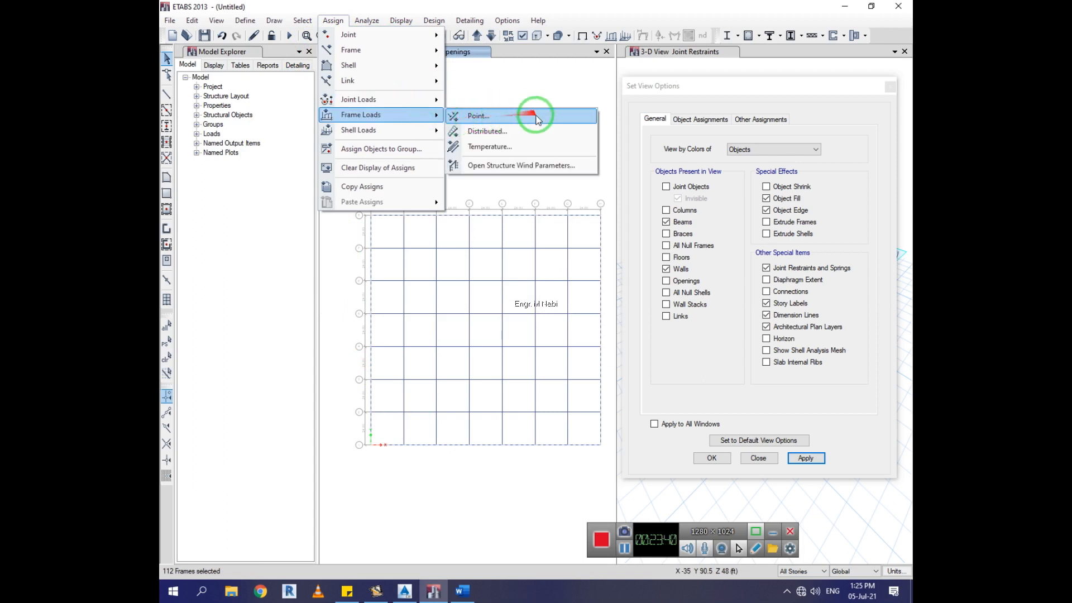
left_click(537, 131)
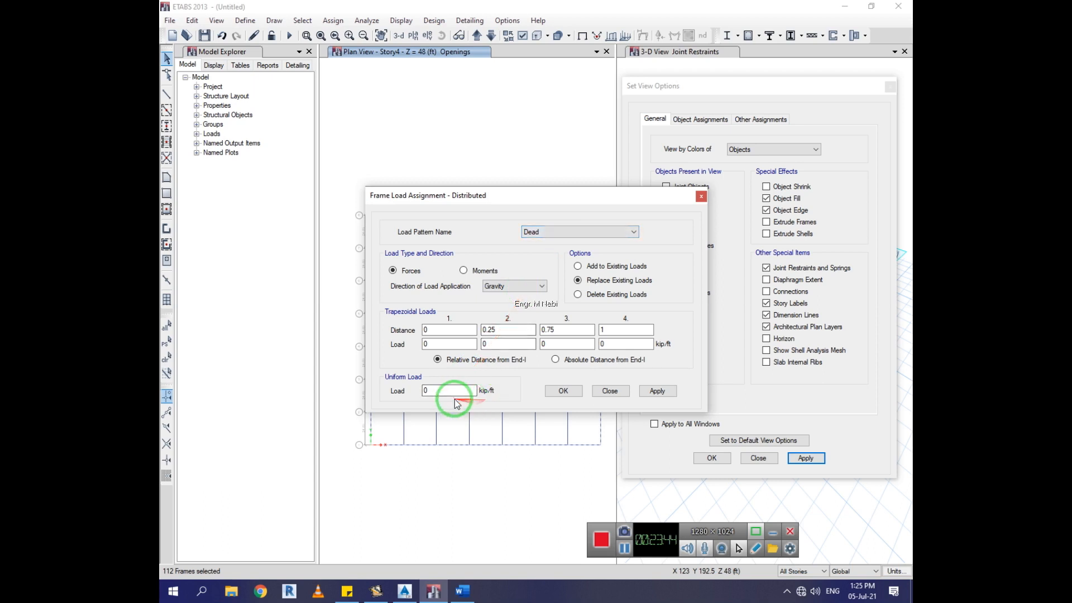
left_click_drag(450, 391, 398, 394)
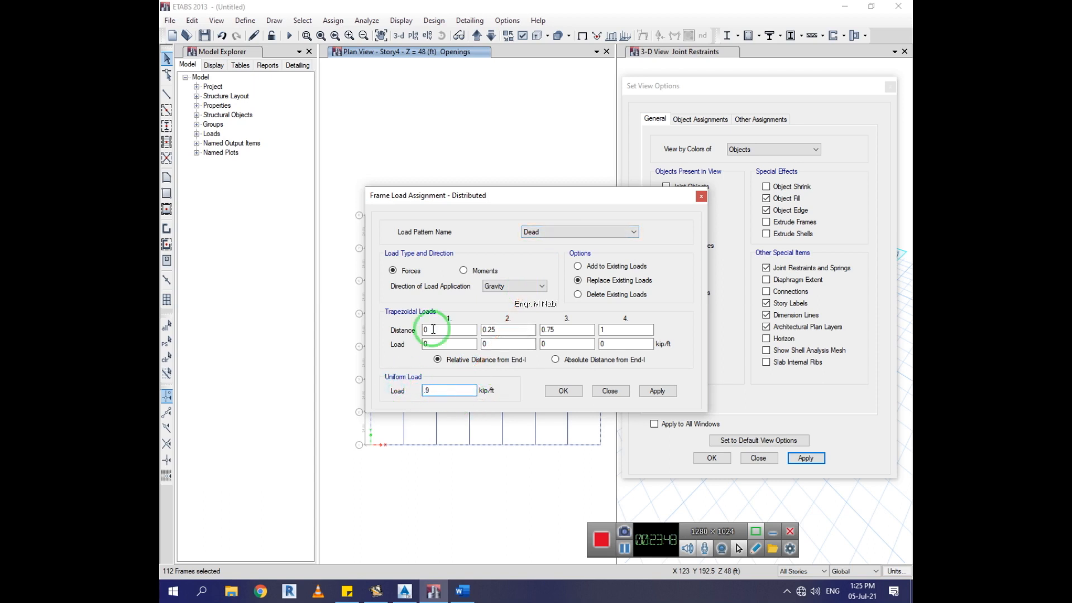
left_click(539, 232)
left_click(546, 258)
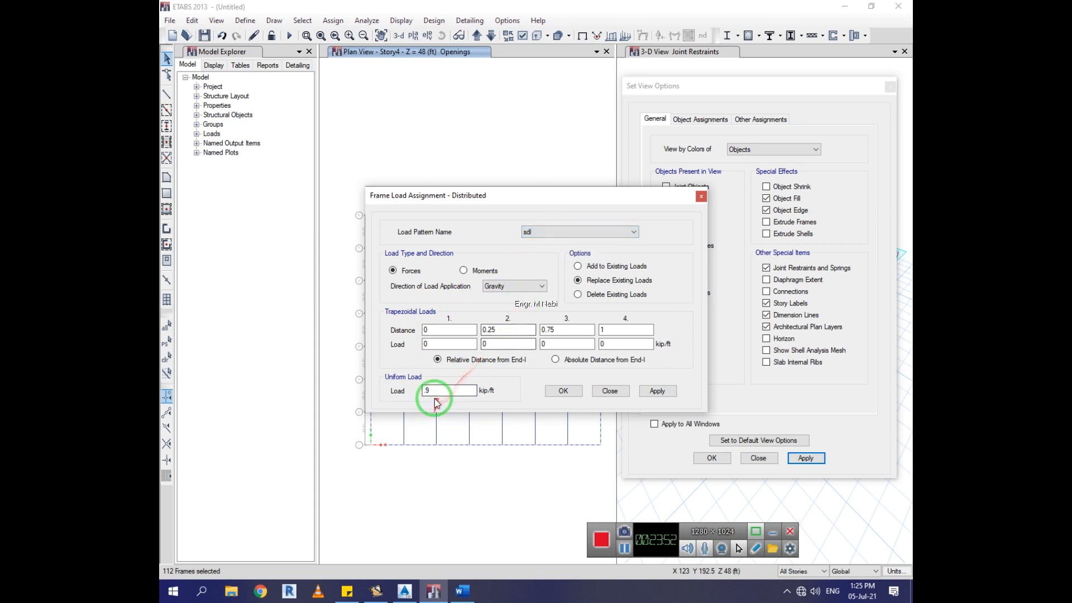
left_click(658, 391)
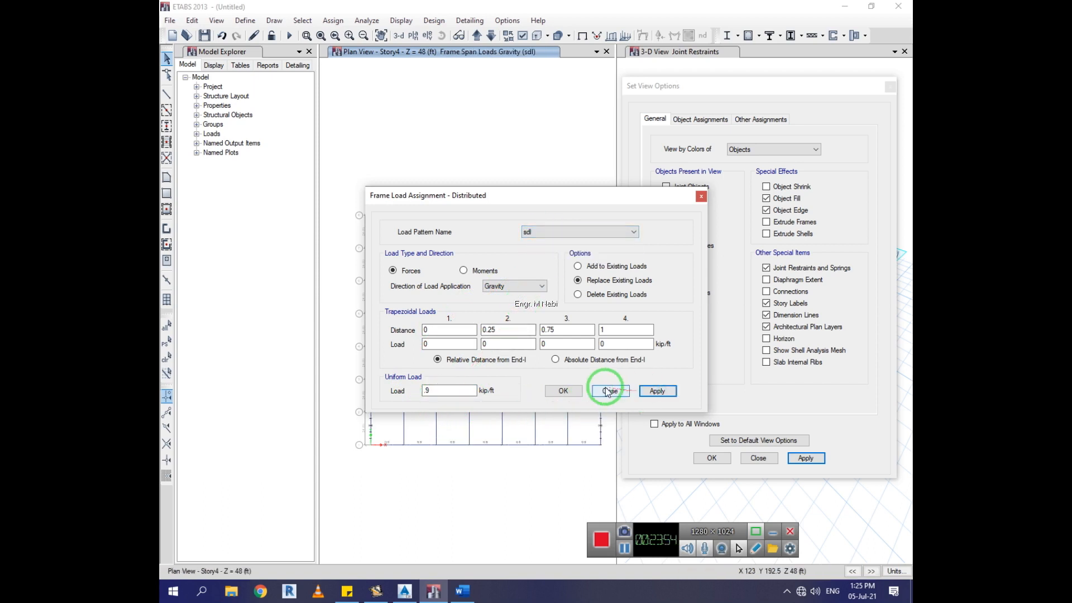
left_click(563, 391)
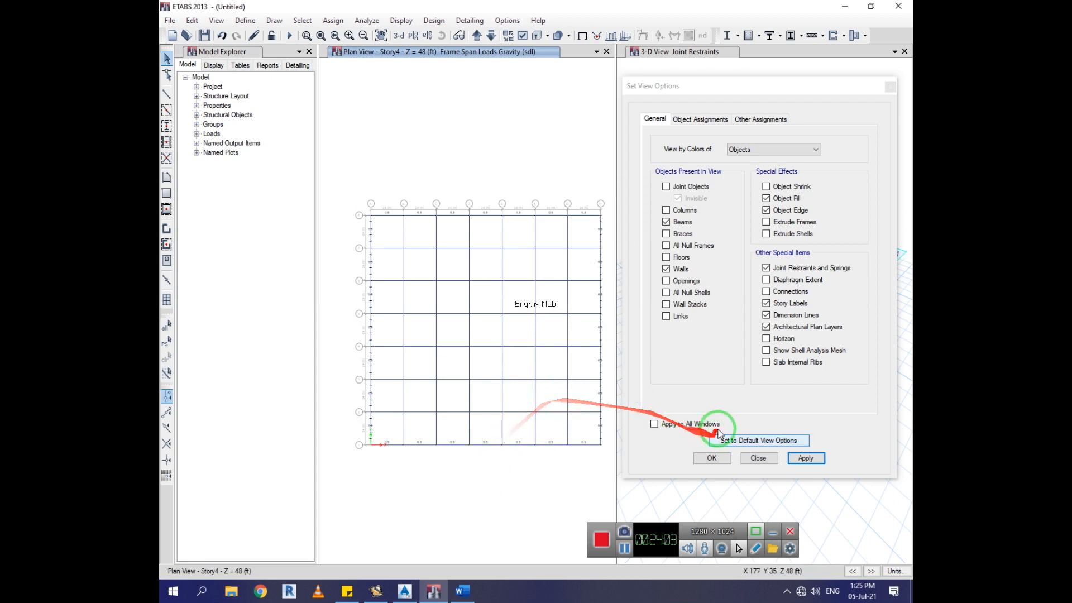
Step: Show joint objects, columns, braces, null frames, floors, openings, null shells, wall stacks and links again in the Story4 plan view
left_click(670, 187)
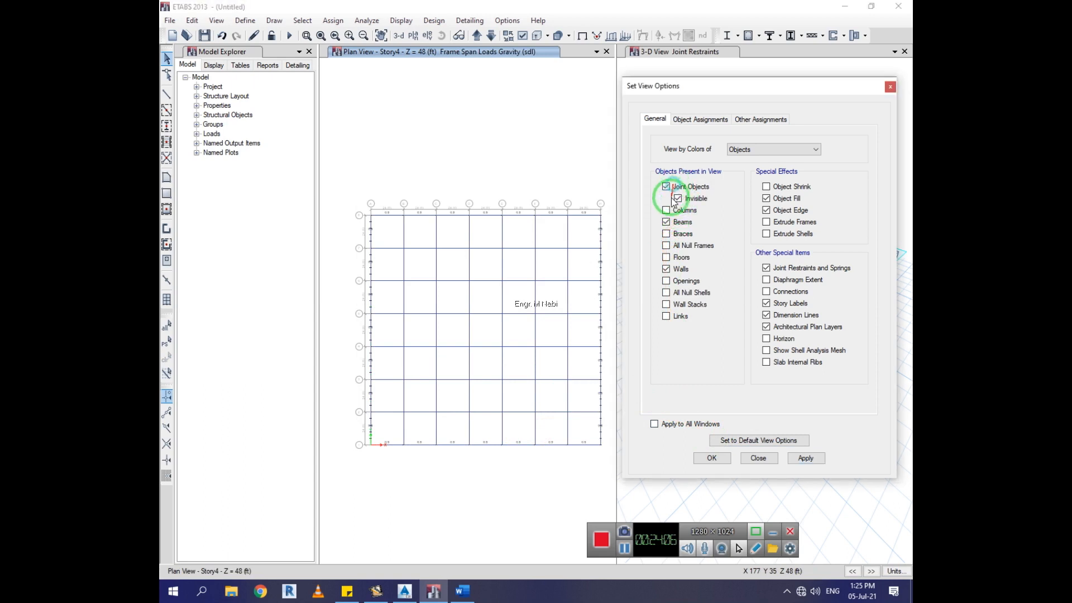
left_click(678, 210)
left_click(682, 234)
left_click(683, 246)
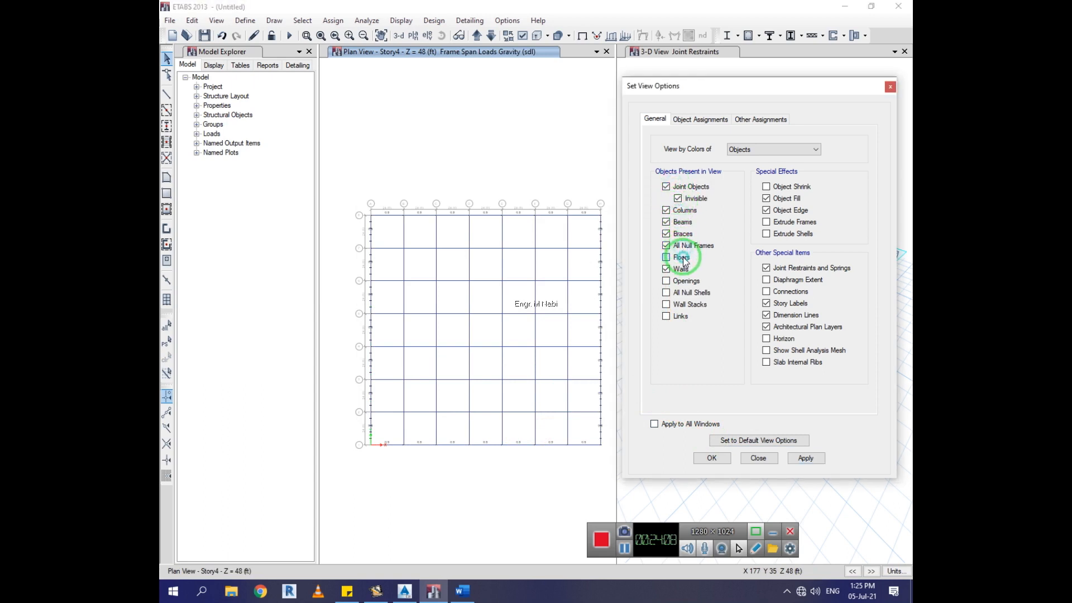
left_click(681, 257)
left_click(685, 281)
left_click(687, 293)
left_click(684, 304)
left_click(681, 316)
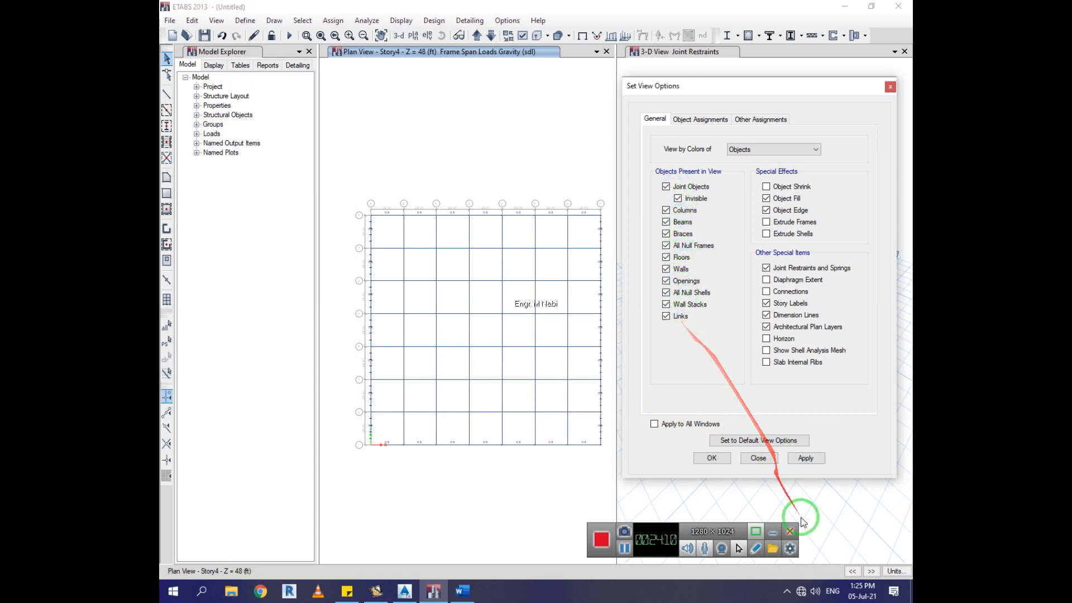
left_click(806, 458)
left_click(726, 459)
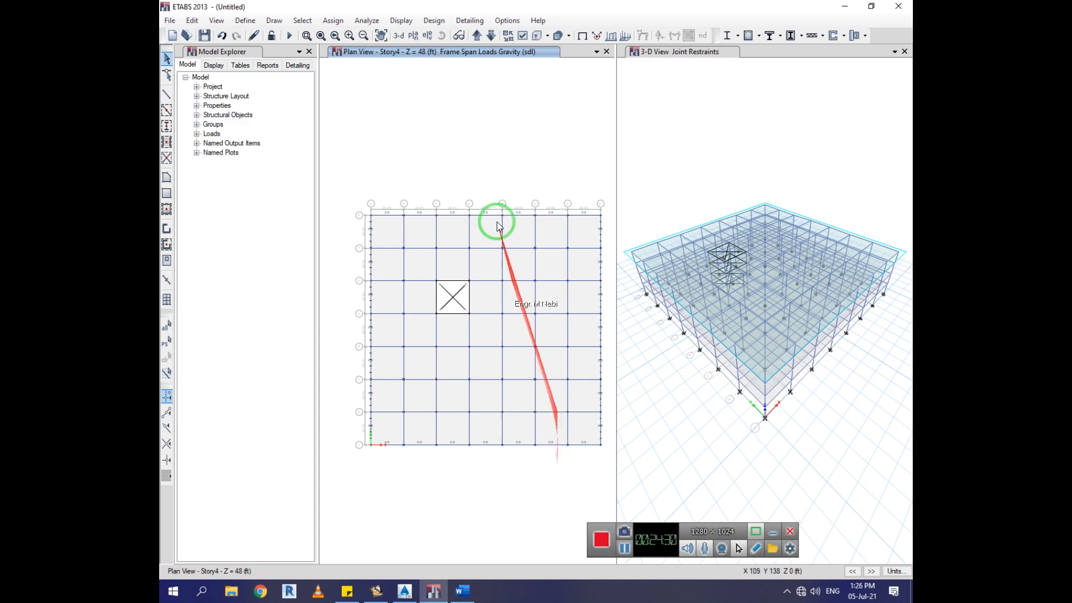
Step: Run the model check with all joint, frame and shell checks plus meshing and loading for all stories, and close its report
left_click(360, 21)
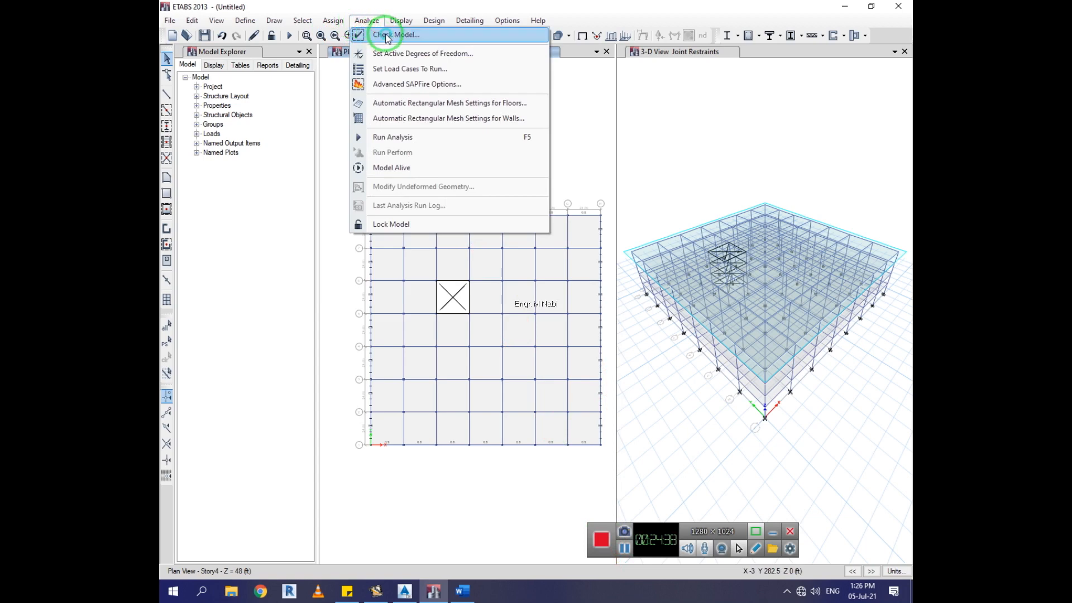
left_click(387, 37)
left_click(465, 201)
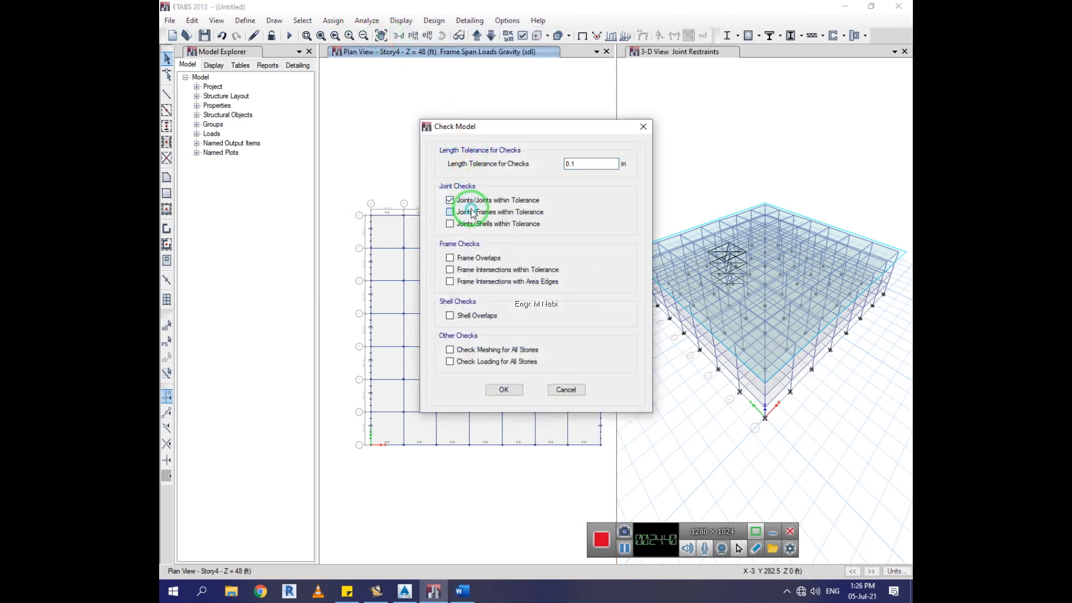
left_click(473, 212)
left_click(472, 224)
left_click(471, 258)
left_click(472, 270)
left_click(472, 282)
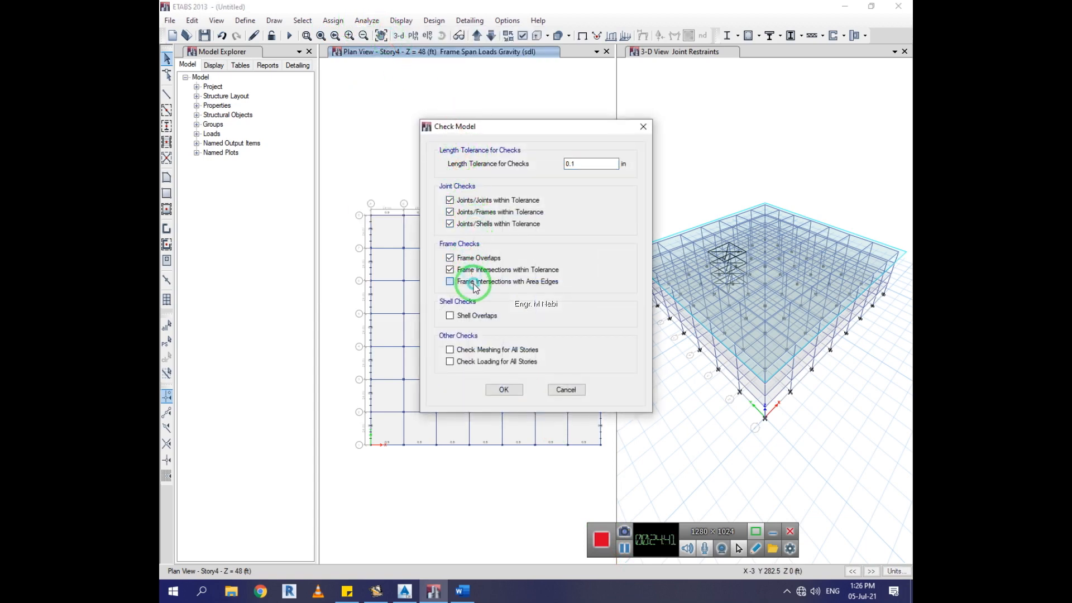
left_click(472, 323)
left_click(471, 350)
left_click(472, 362)
left_click(504, 392)
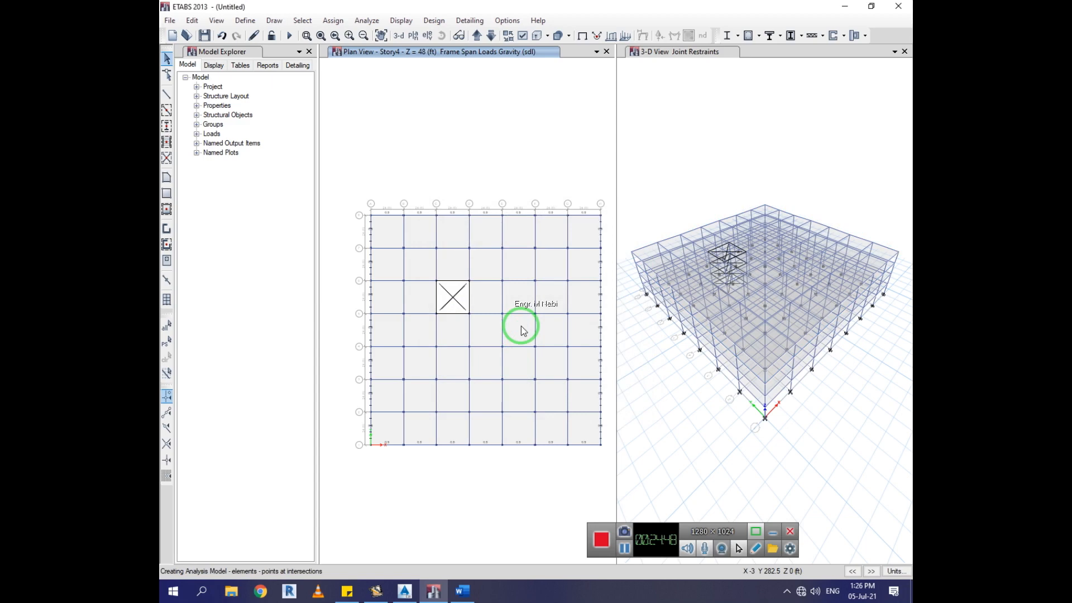
left_click(625, 549)
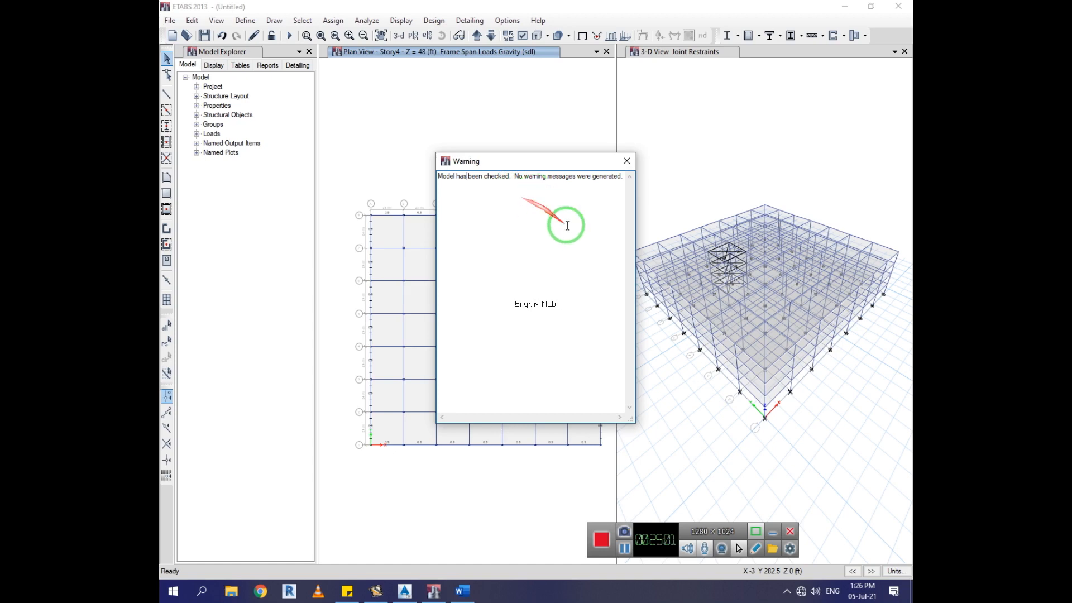
left_click(626, 161)
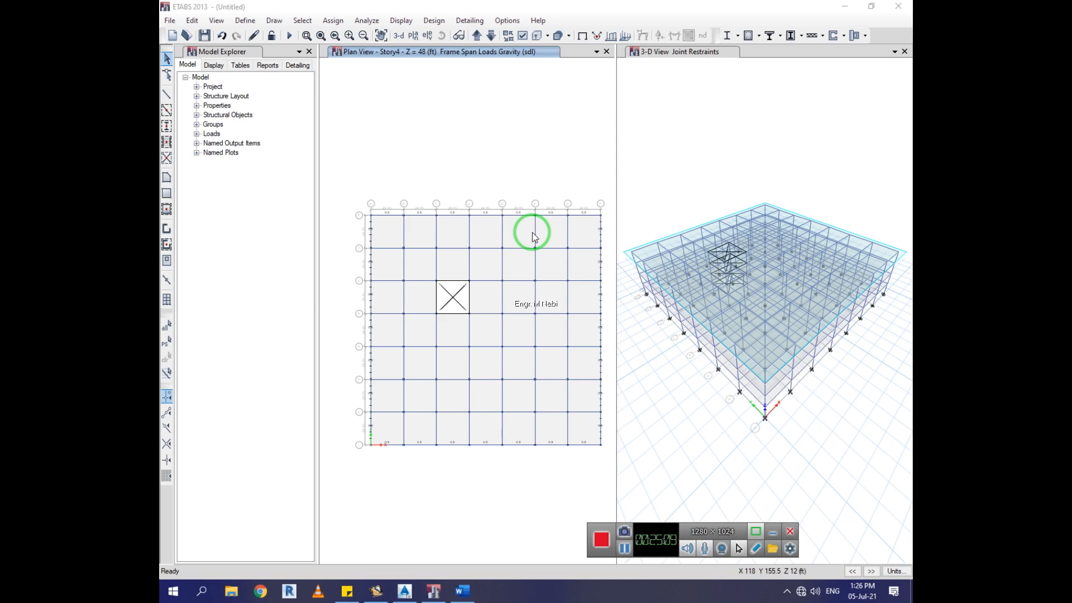
Step: Begin saving the model under a new name and create and open a Desktop folder named "ETAB class 11th"
left_click(171, 24)
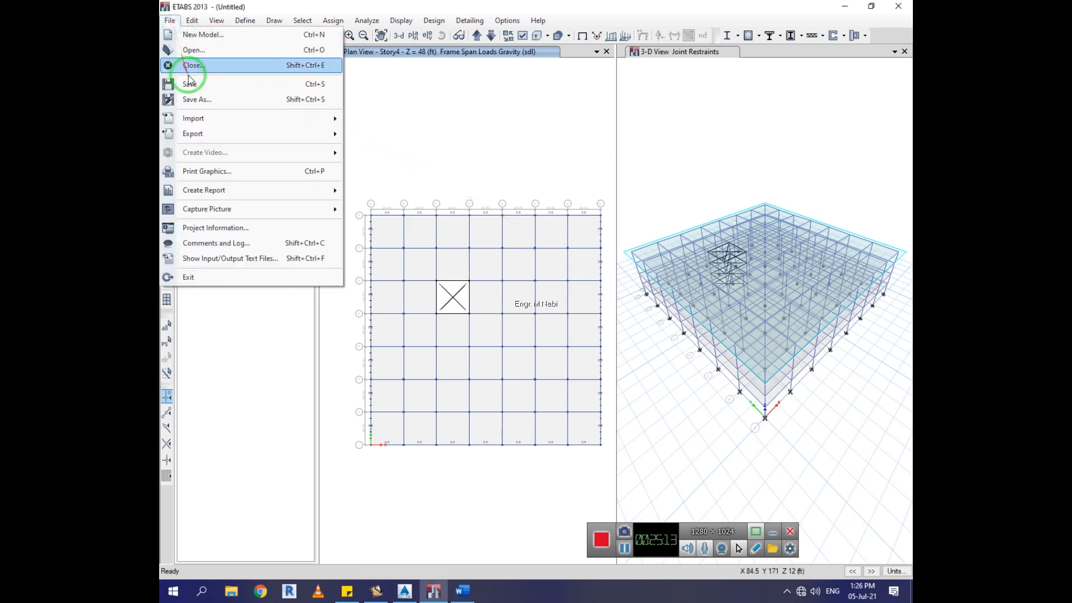
left_click(212, 102)
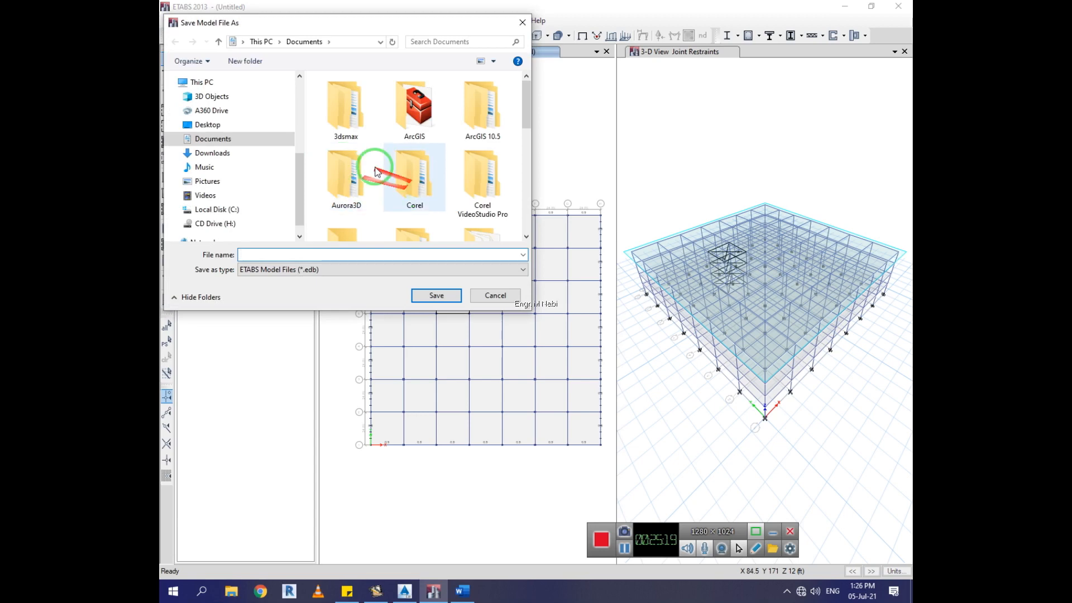
left_click_drag(300, 188, 298, 216)
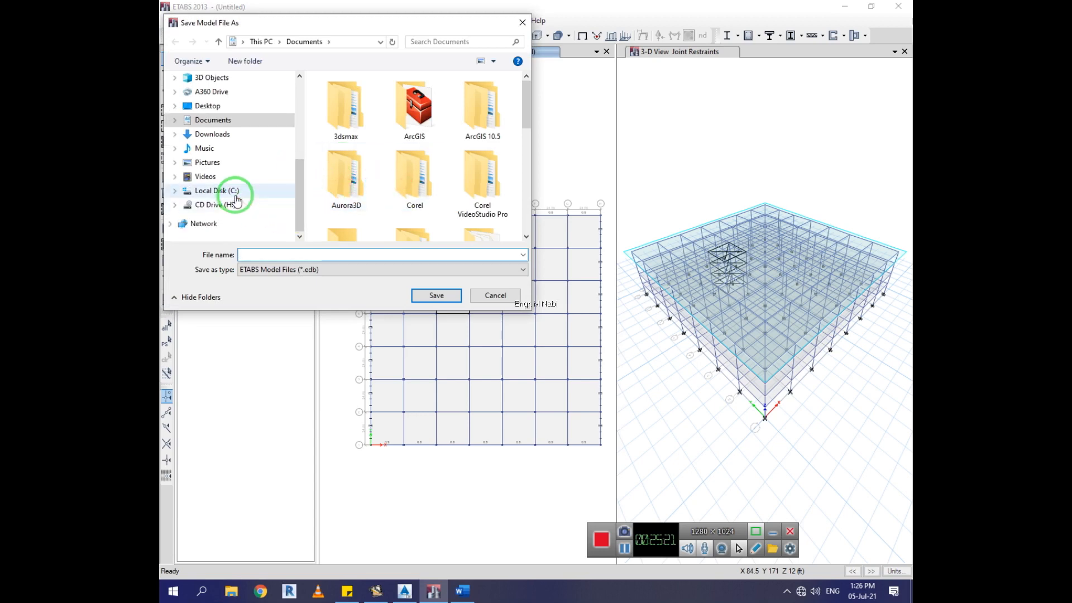
left_click(242, 107)
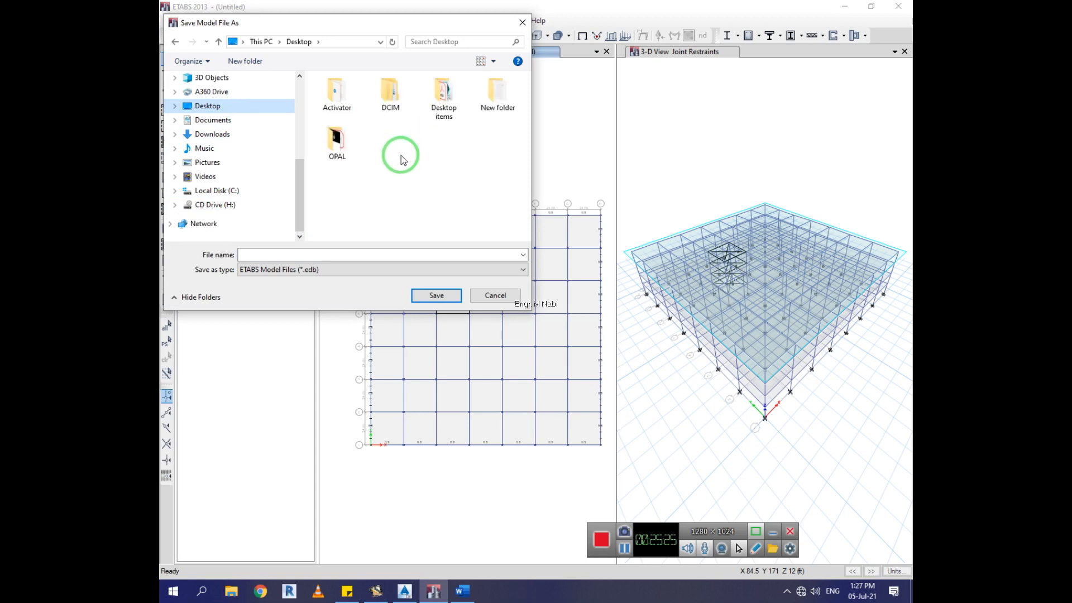
left_click(422, 178)
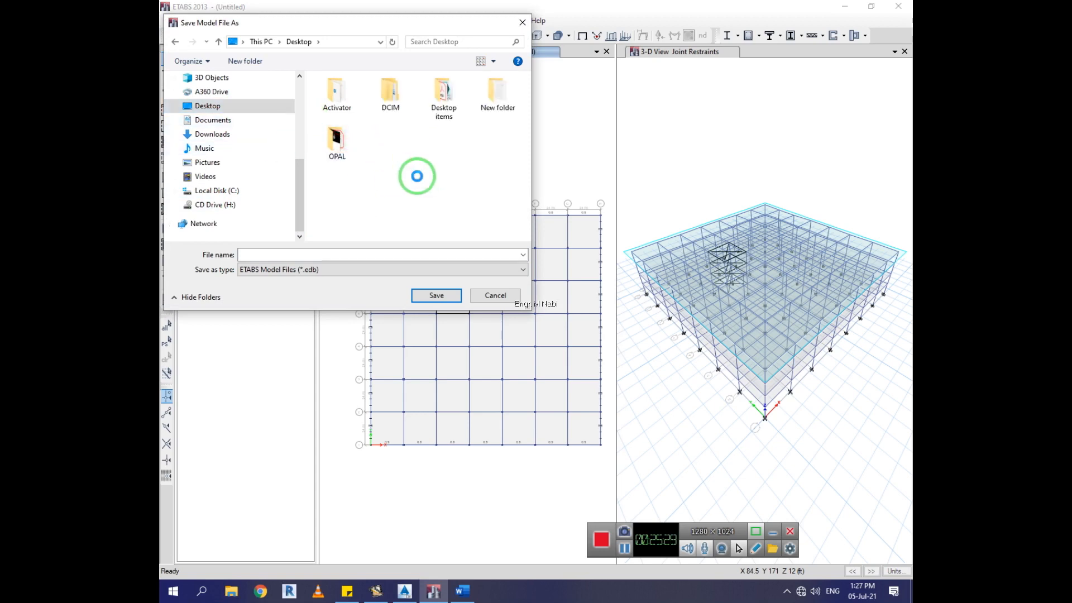
key("ctrl+shift+n")
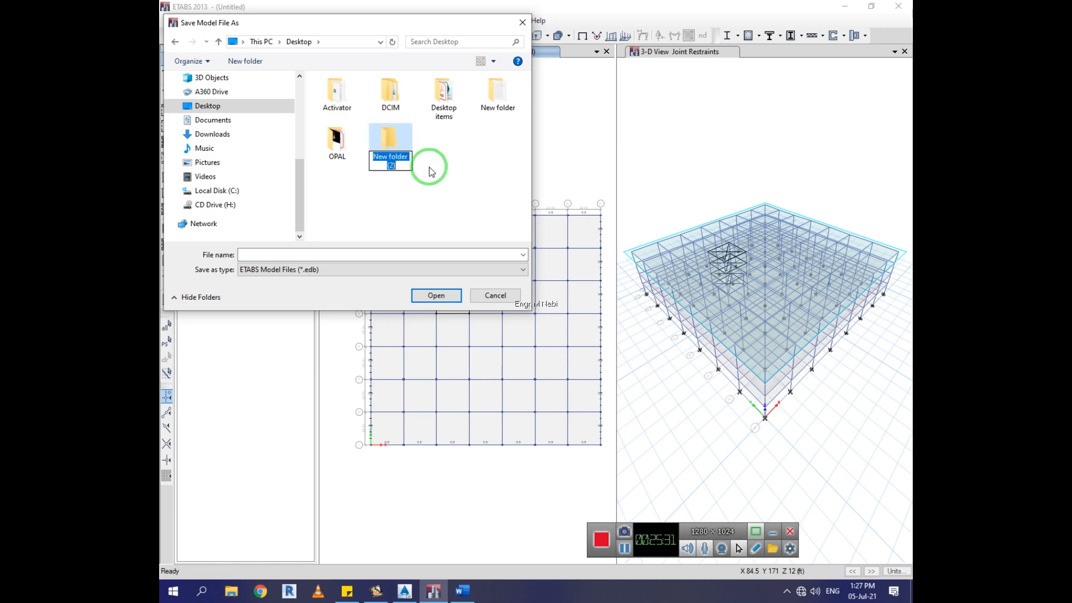
type("ETAB cl")
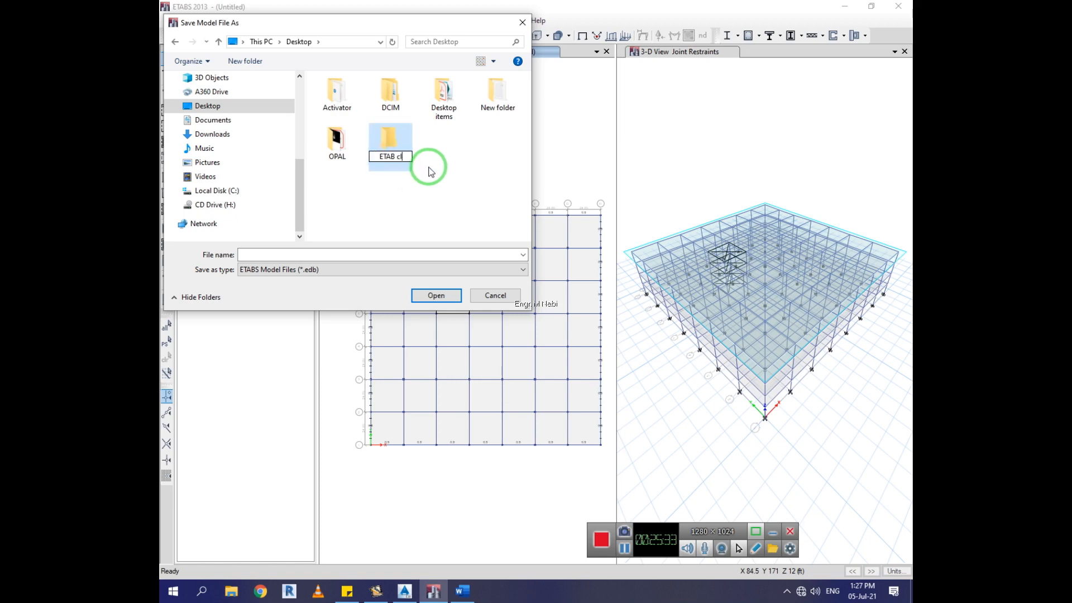
type("ass 9t")
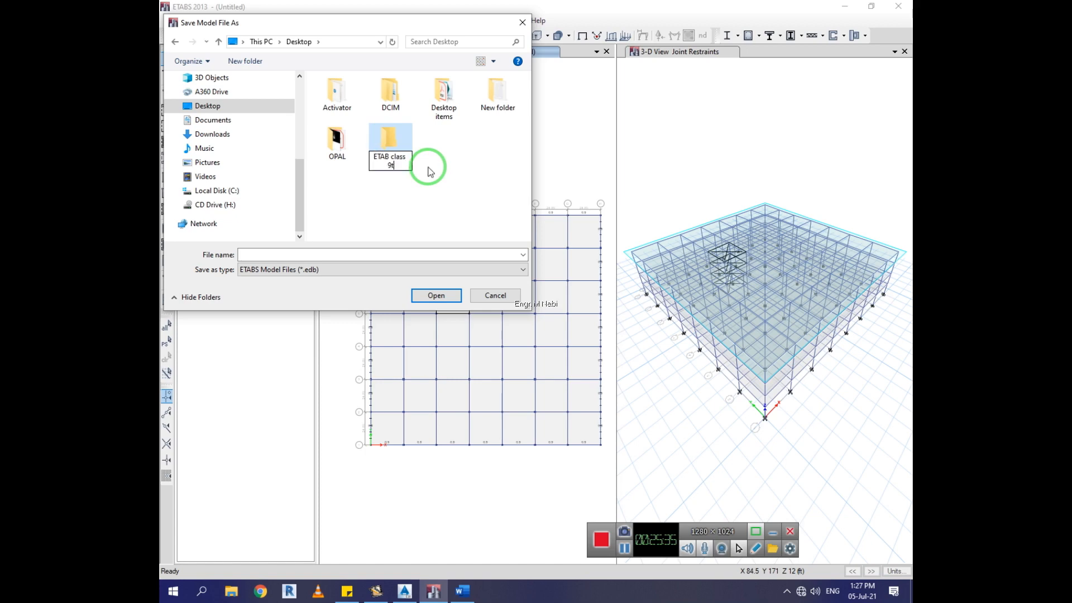
type("11")
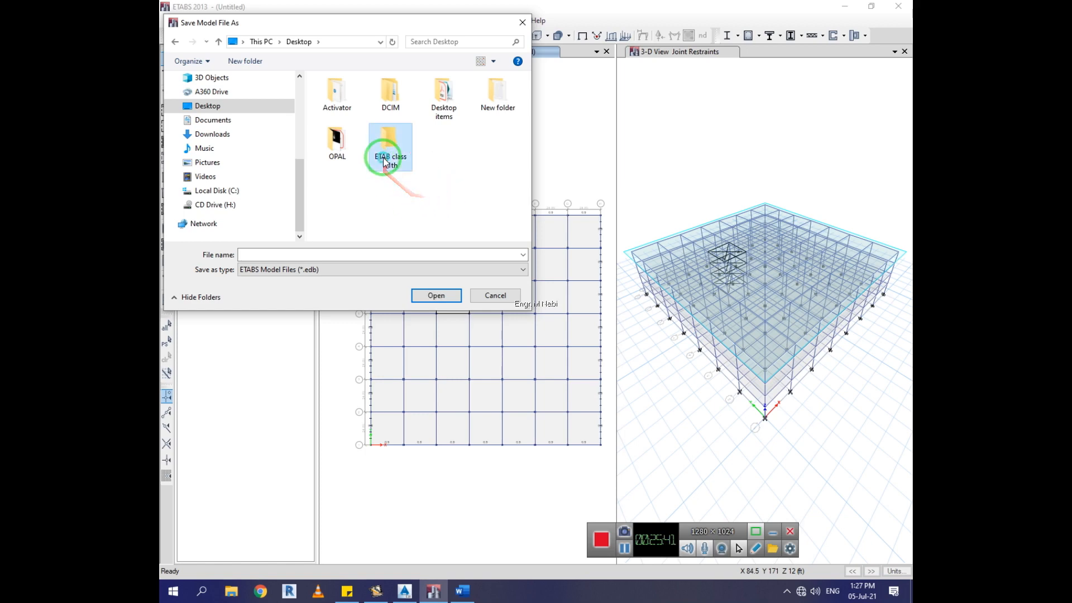
double_click(385, 146)
Step: Create a subfolder named "ETAB file 11th class" inside the class folder and open it
right_click(385, 158)
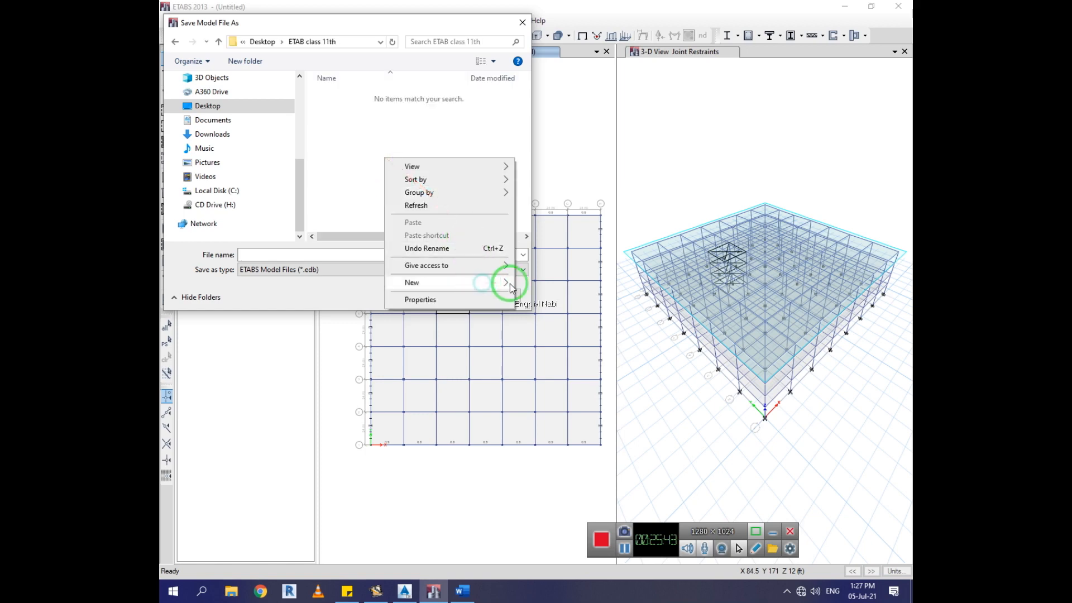
mouse_move(491, 289)
left_click(537, 283)
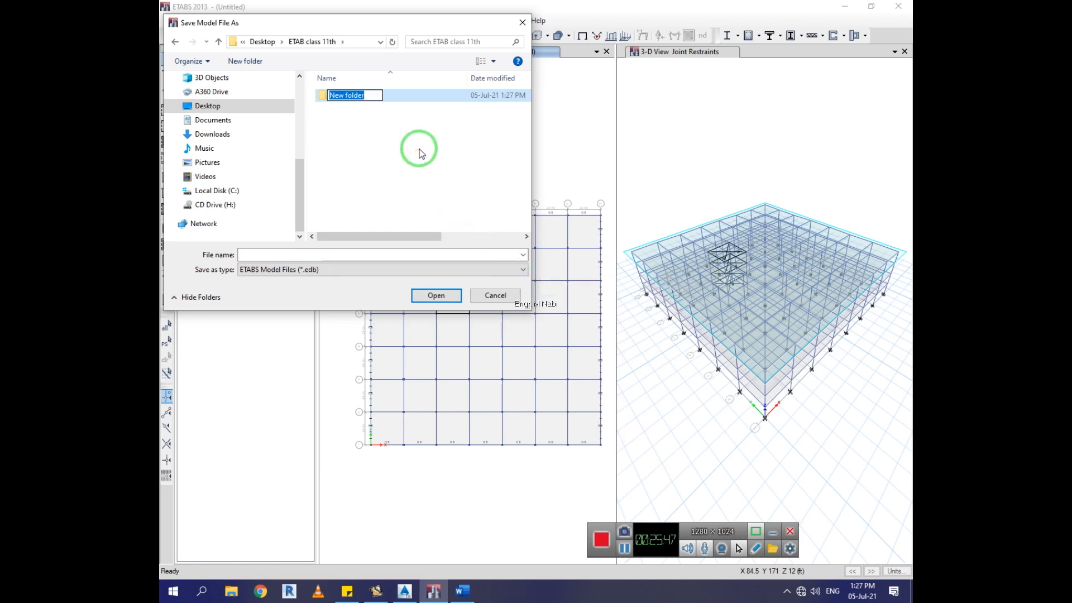
type("ETAB file 11th class")
key("Return")
double_click(391, 96)
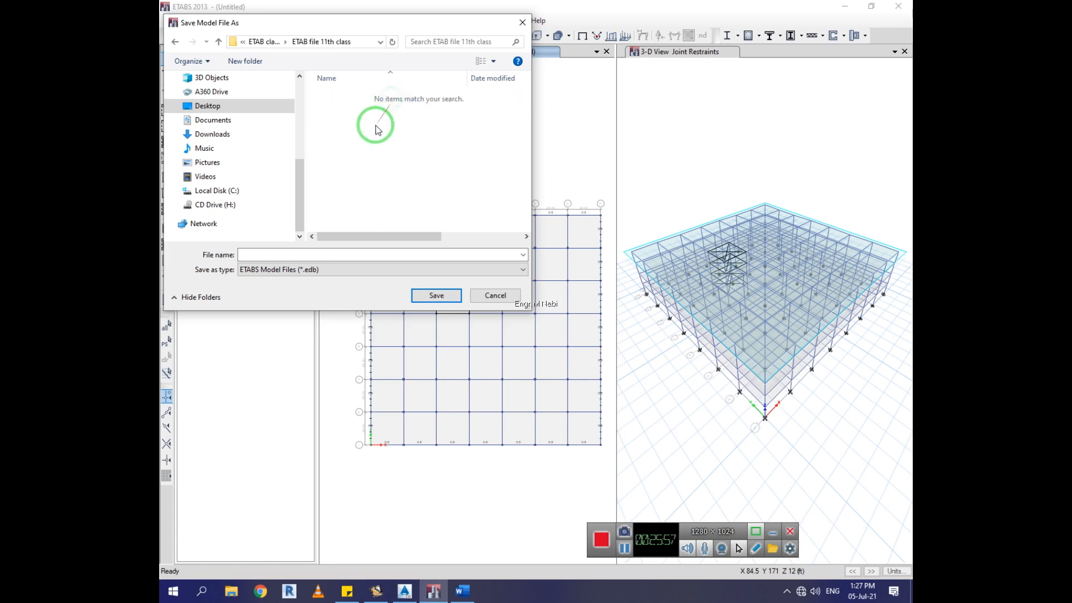
Step: Save the model in this folder as an ETABS model file named "Project"
left_click(342, 255)
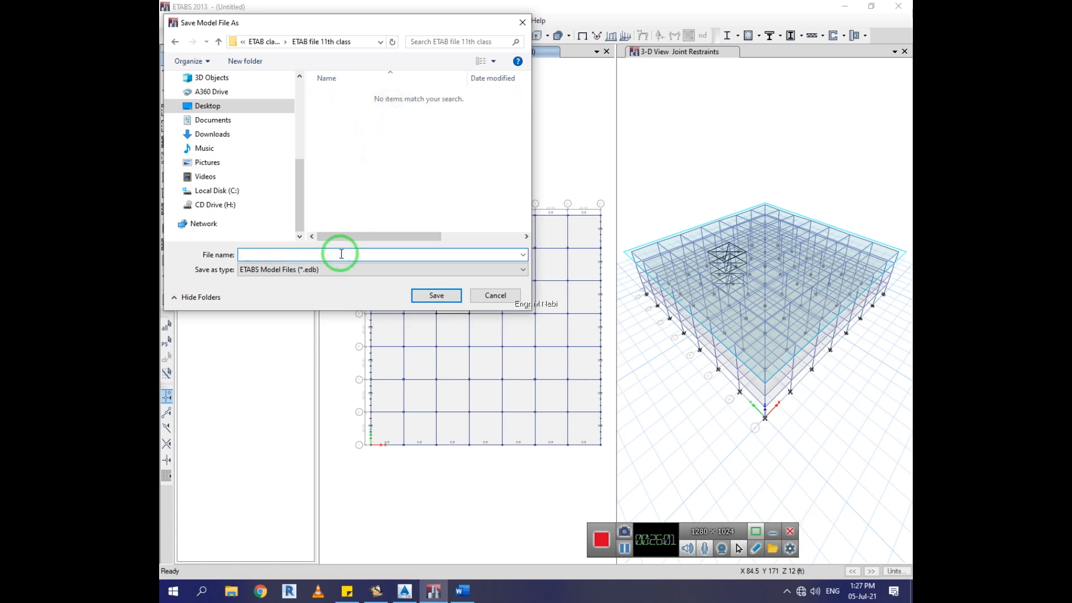
type("Project")
key("Return")
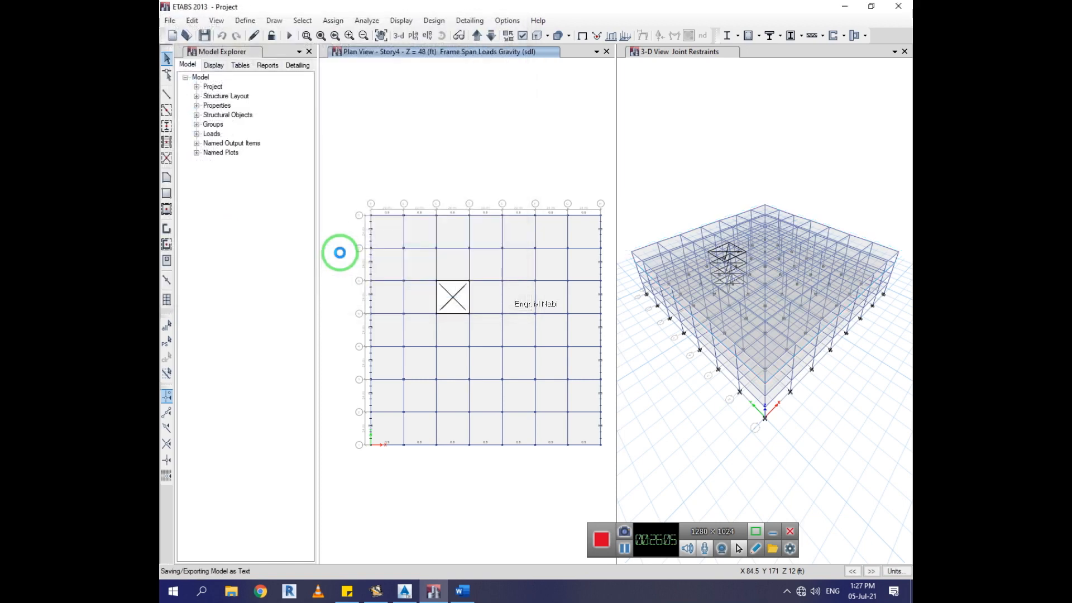